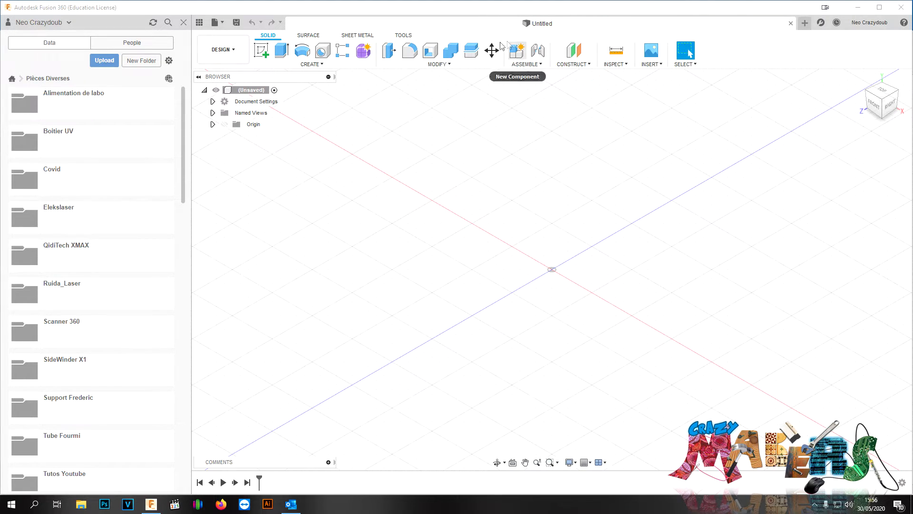
Step: Start a sketch on the horizontal origin plane and draw a vertical construction line along the green axis
left_click(268, 56)
left_click(563, 288)
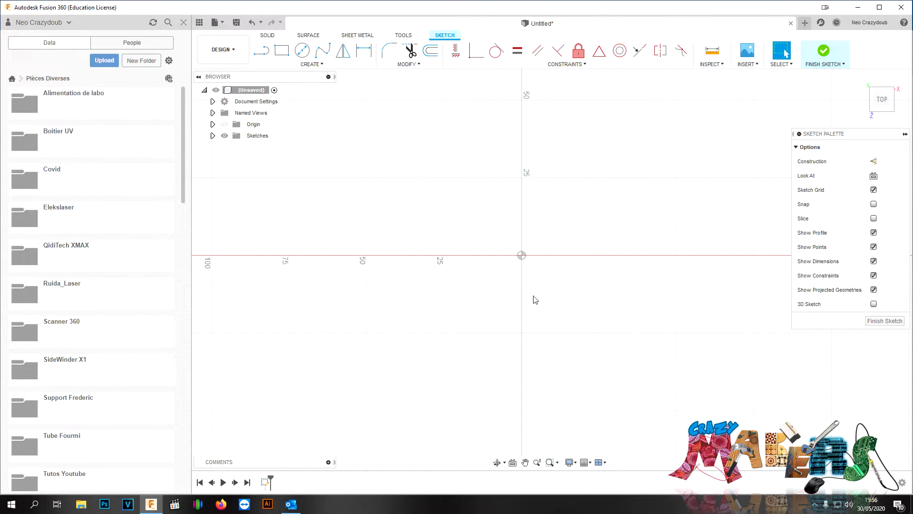
key("l")
key("x")
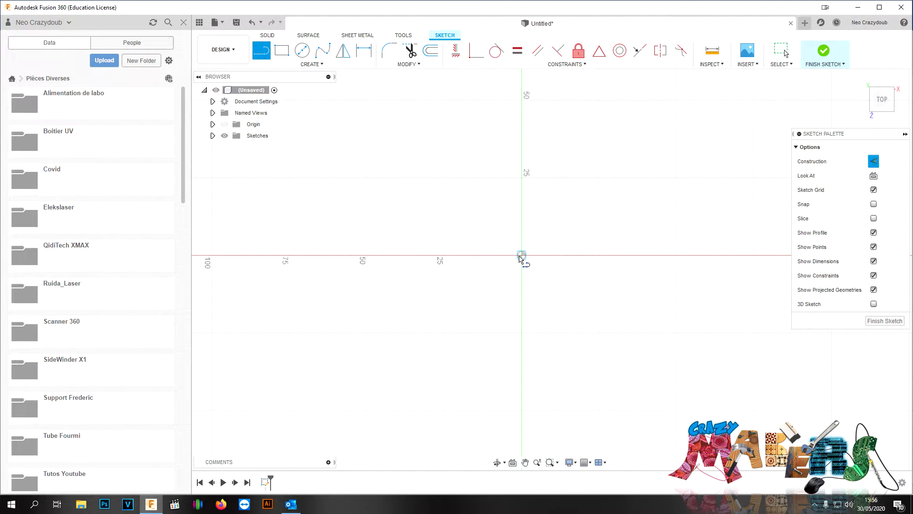
left_click(522, 255)
left_click(521, 100)
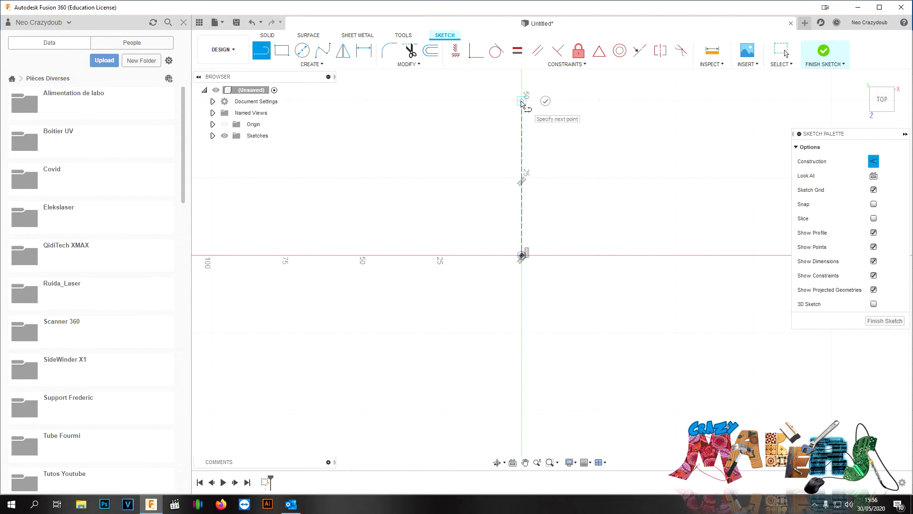
key("BackSpace")
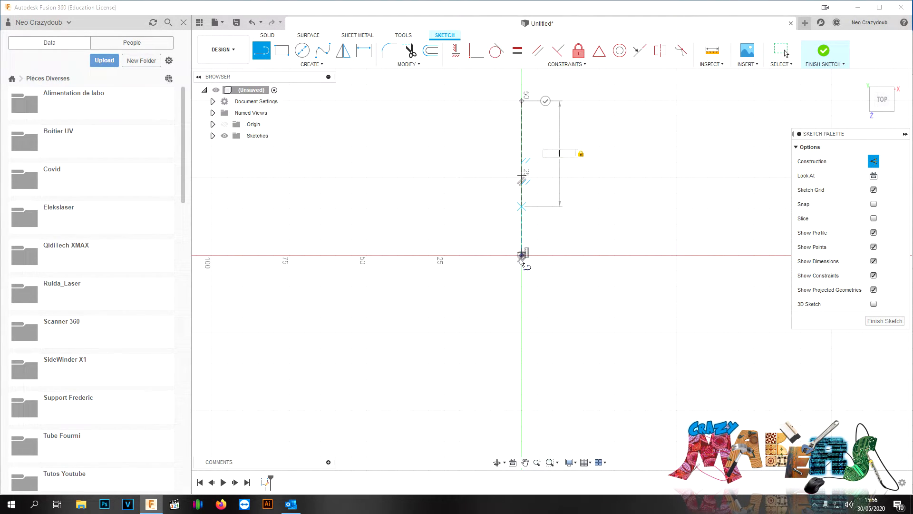
left_click(524, 256)
left_click(676, 256)
key("Escape")
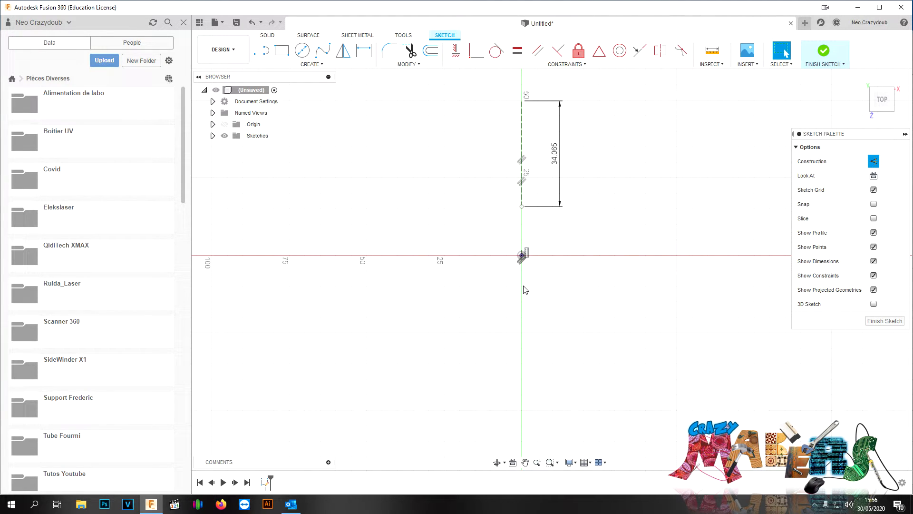
Step: Draw a horizontal construction line about 57 mm long from the origin along the red axis
key("l")
left_click(526, 258)
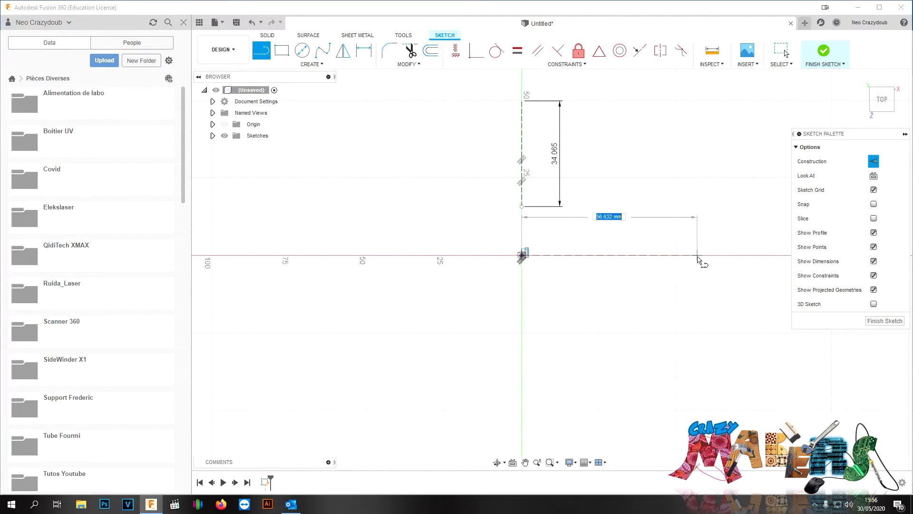
left_click(698, 256)
key("Escape")
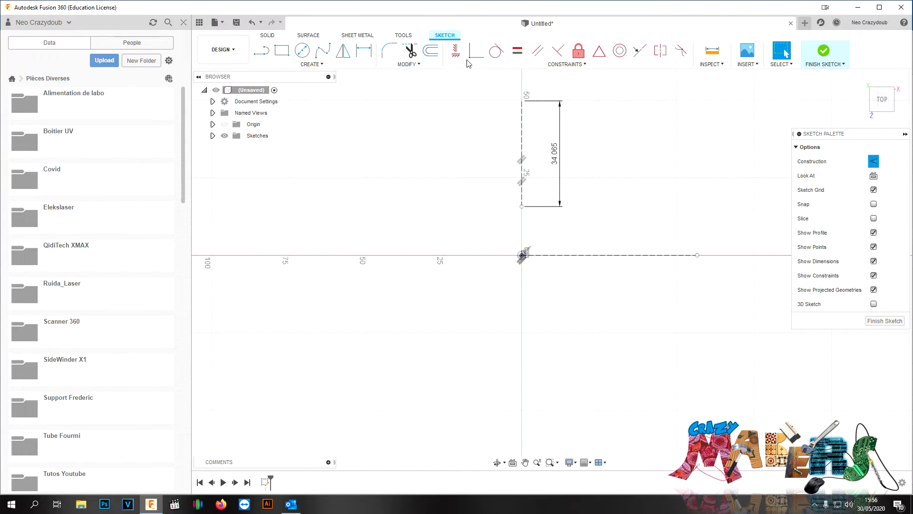
Step: Make the lower endpoint of the vertical construction line coincident with the origin
left_click(477, 50)
left_click(522, 207)
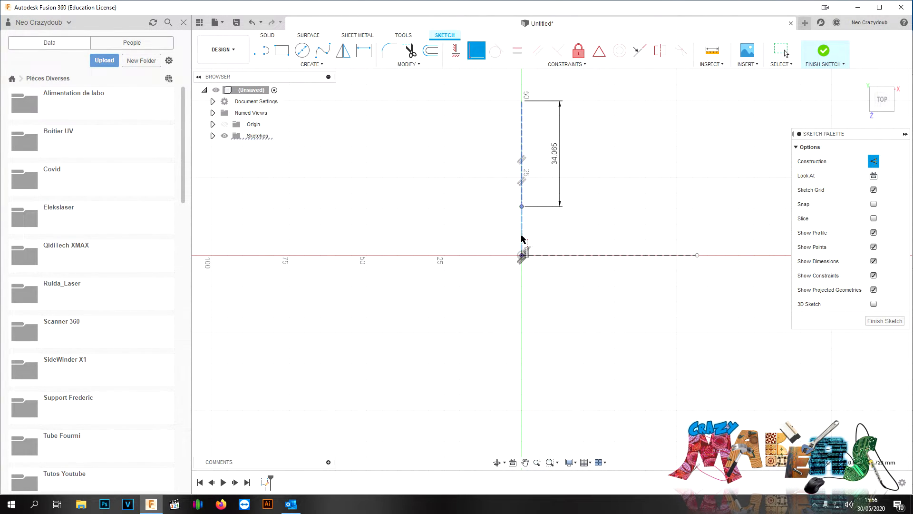
left_click(522, 256)
key("Escape")
Step: Delete the vertical construction line's length dimension and stretch its upper end to about 50 mm from the origin
left_click(552, 203)
key("Delete")
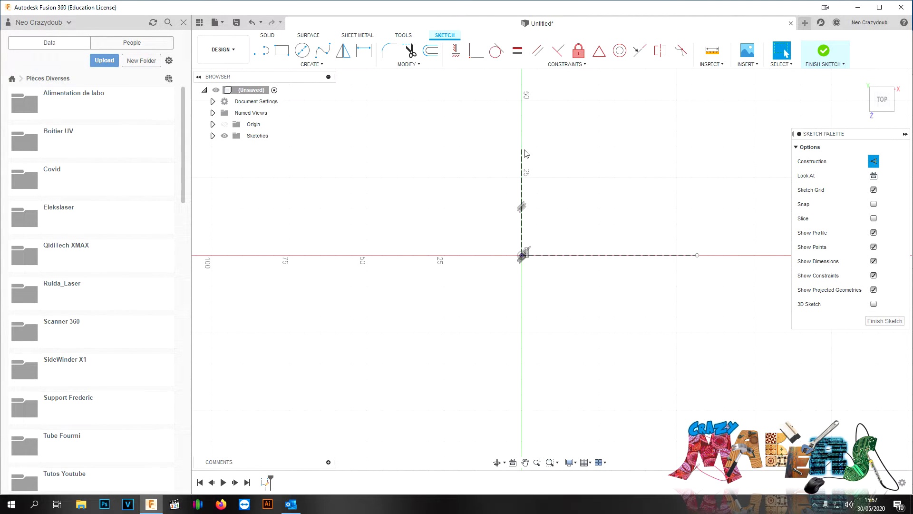
left_click_drag(522, 151, 522, 106)
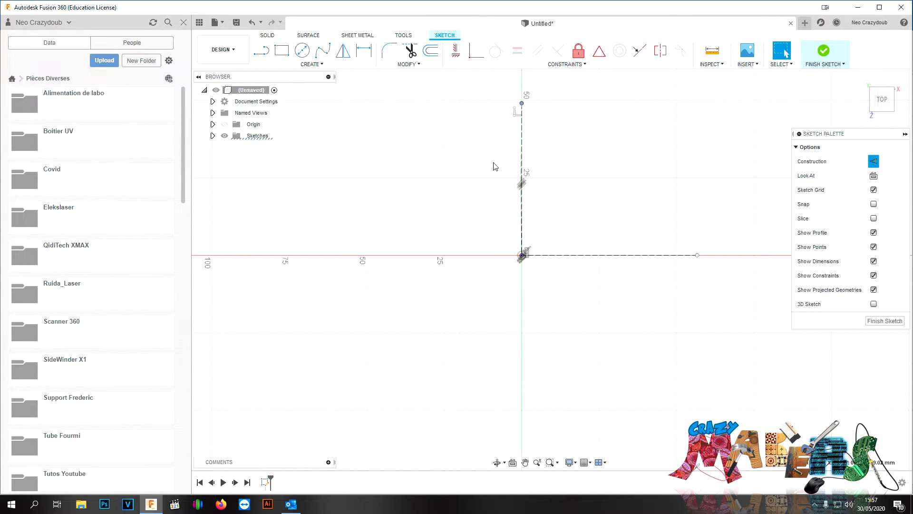
Step: Draw a closed six-sided outline around the origin in solid lines, with horizontal upper and lower sides and one corner on the horizontal construction line
key("l")
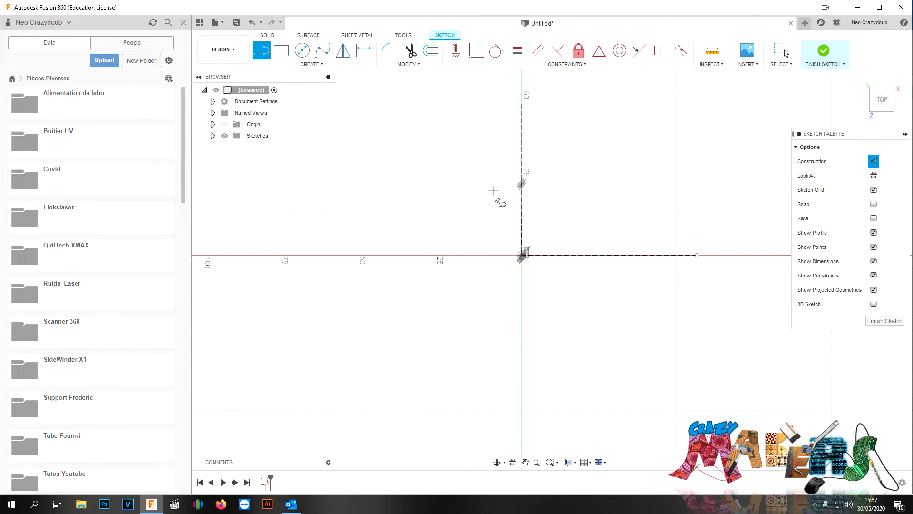
key("x")
left_click(498, 176)
left_click(557, 175)
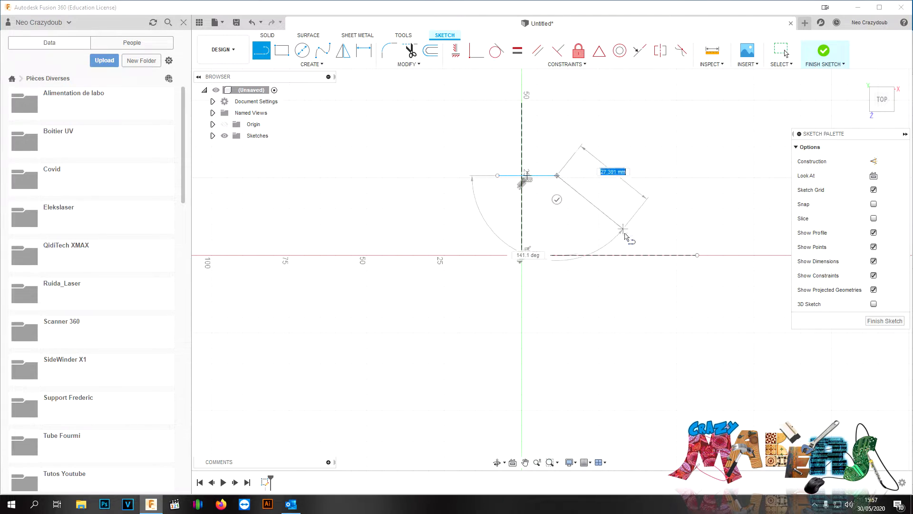
double_click(625, 255)
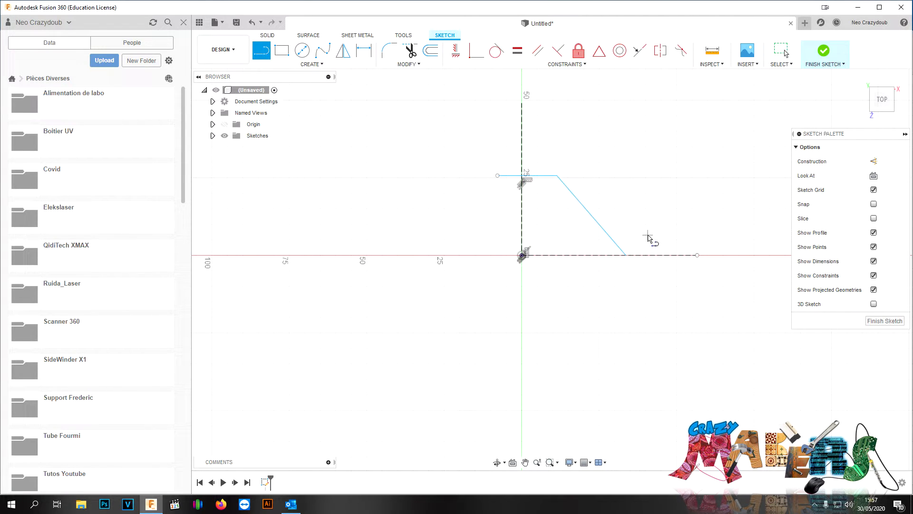
left_click(625, 256)
double_click(546, 352)
left_click(546, 352)
double_click(482, 352)
left_click(482, 353)
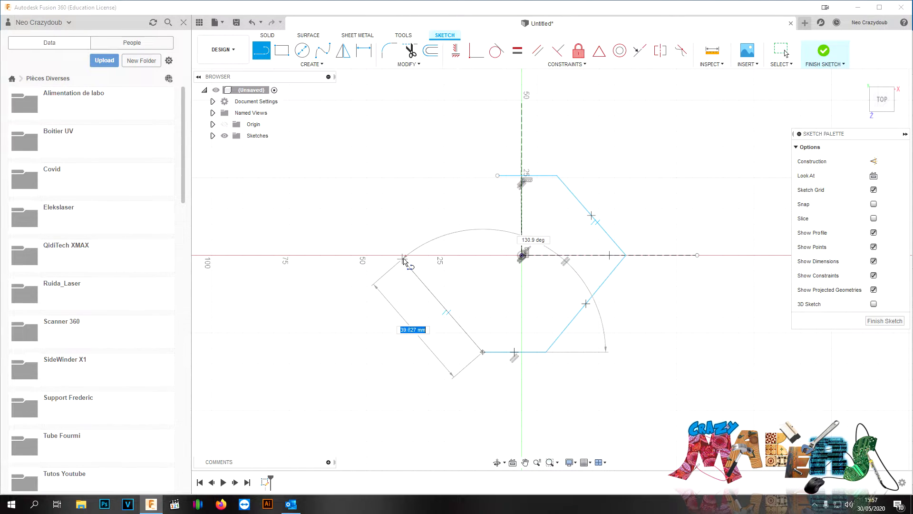
left_click(403, 260)
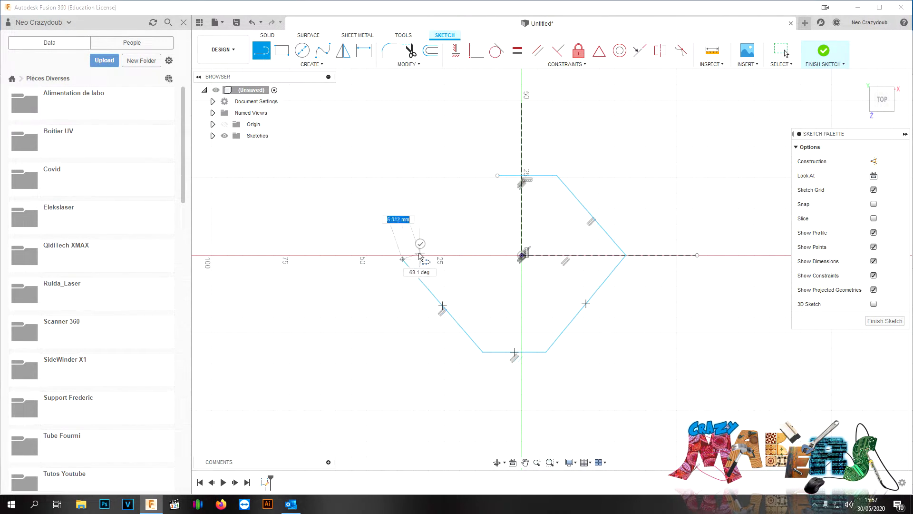
left_click(497, 176)
Step: Make the outline's left corner coincident with the horizontal construction line and constrain each pair of opposite sides parallel
left_click(476, 50)
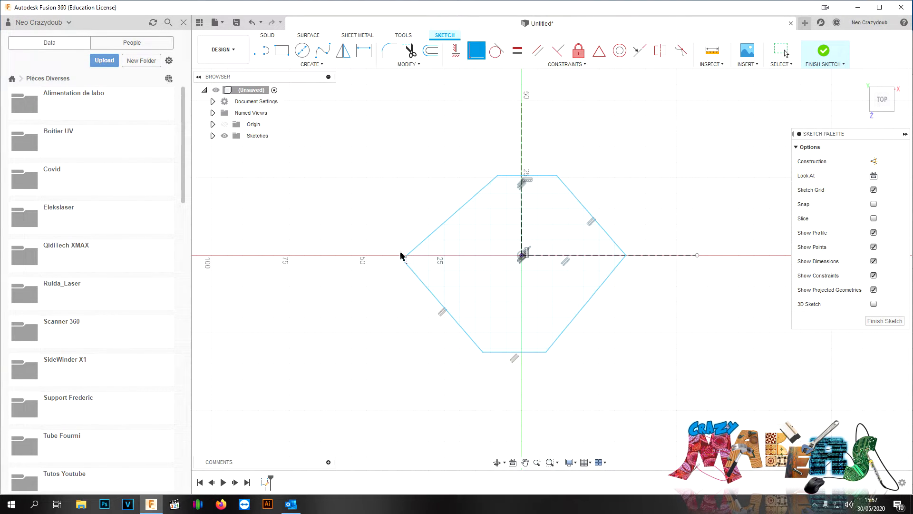
left_click(656, 256)
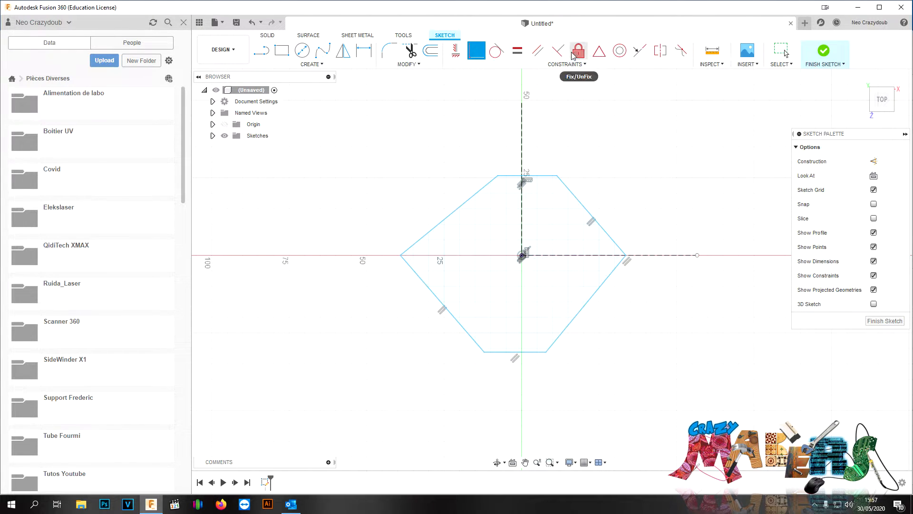
left_click(538, 50)
left_click(547, 176)
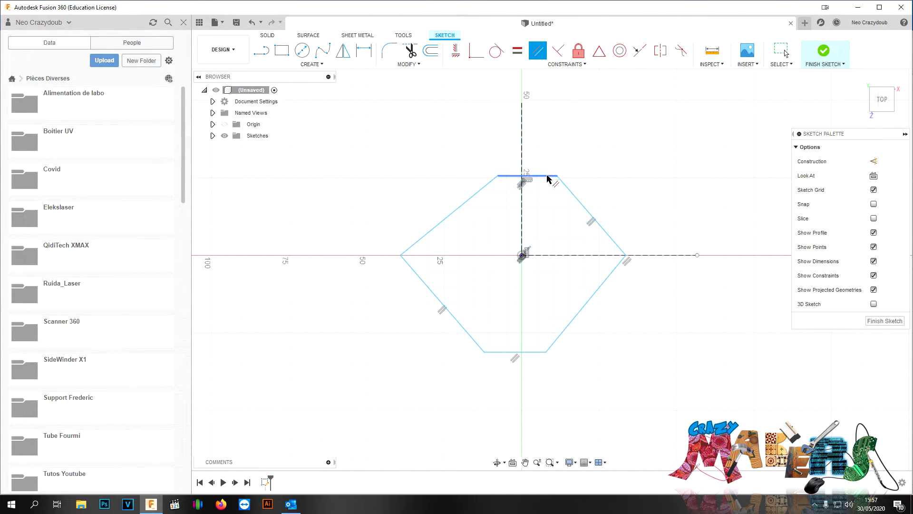
left_click(541, 352)
left_click(554, 339)
left_click(442, 221)
left_click(584, 206)
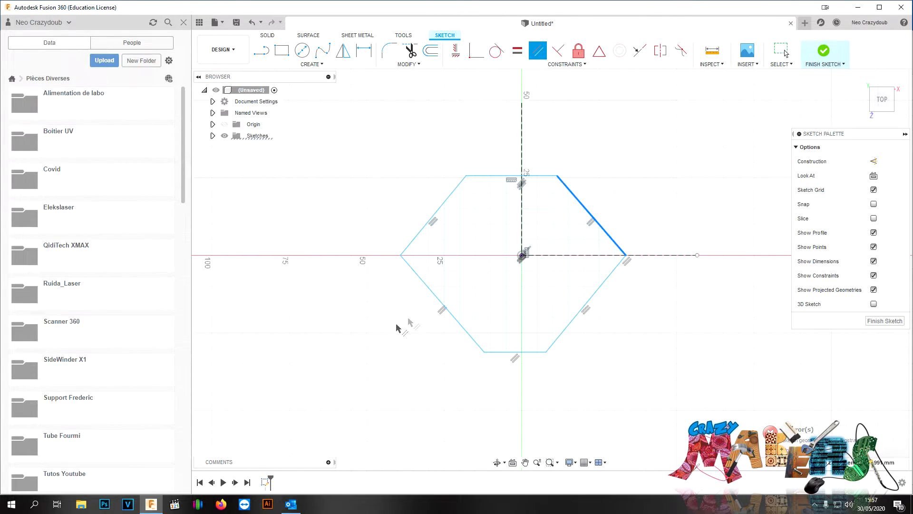
left_click(435, 297)
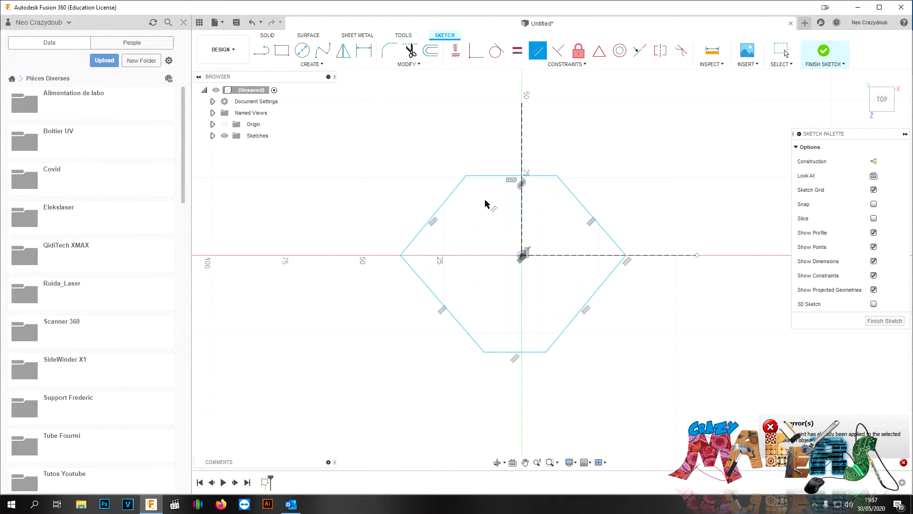
Step: Dimension the angle between the outline's upper side and upper-right side at 120°
key("d")
left_click(545, 177)
left_click(576, 198)
left_click(554, 214)
type("12")
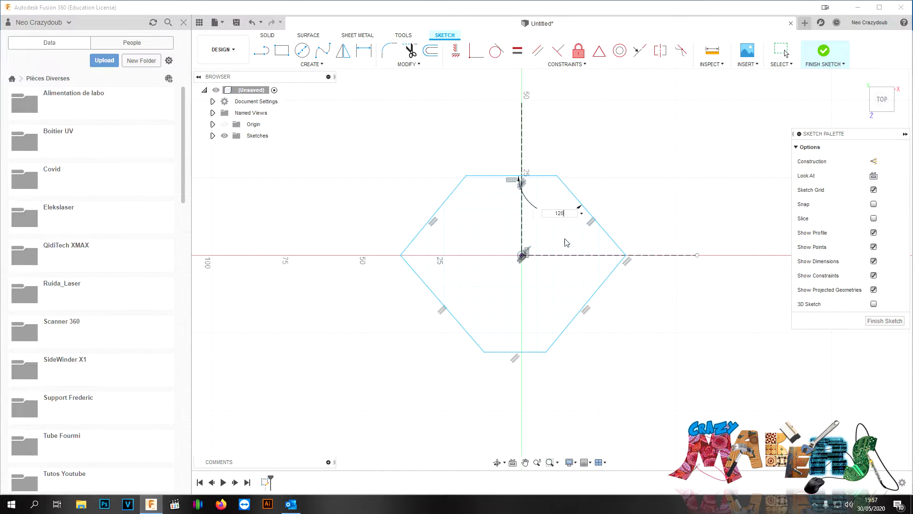
type("0")
key("Return")
Step: Dimension the angle at the outline's right corner, between the two right-hand sides, at 120°
left_click(599, 247)
left_click(585, 277)
left_click(573, 252)
type("12")
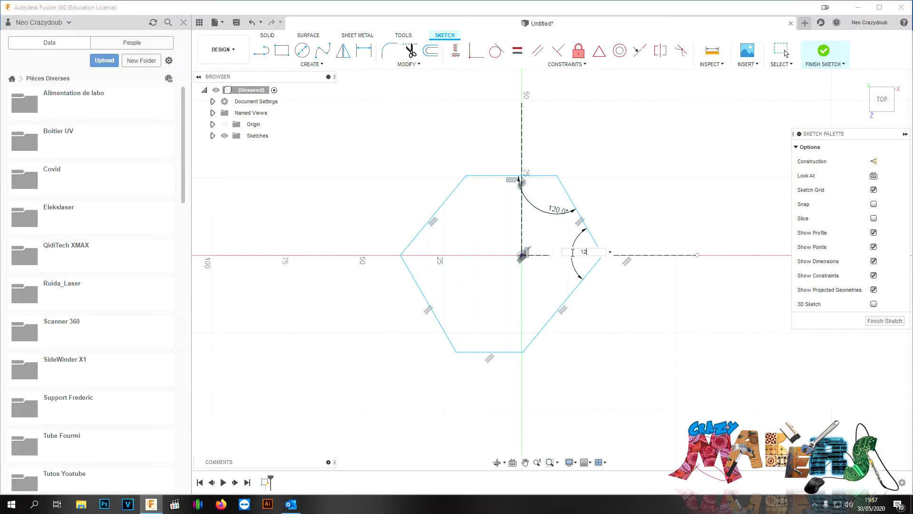
type("0")
key("Return")
Step: Try to dimension the angles at the outline's two lower corners
left_click(555, 340)
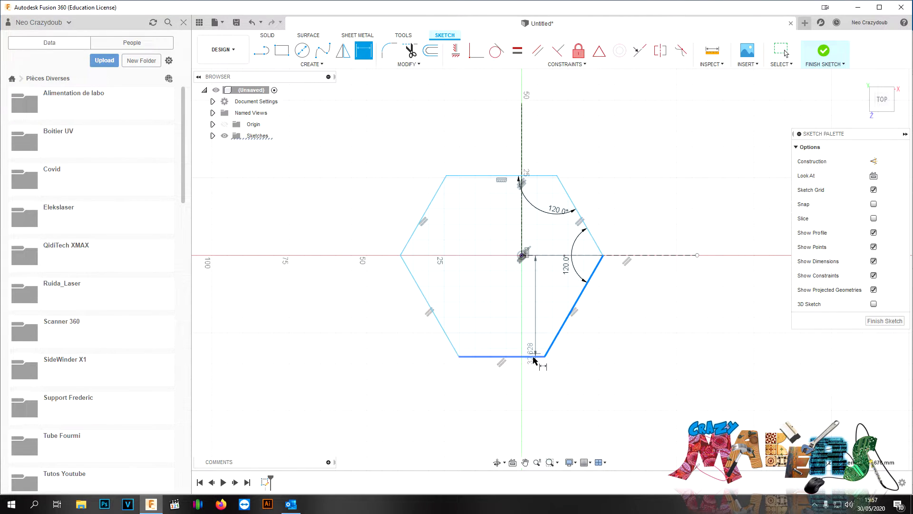
left_click(533, 357)
left_click(531, 336)
key("Return")
left_click(450, 337)
left_click(483, 356)
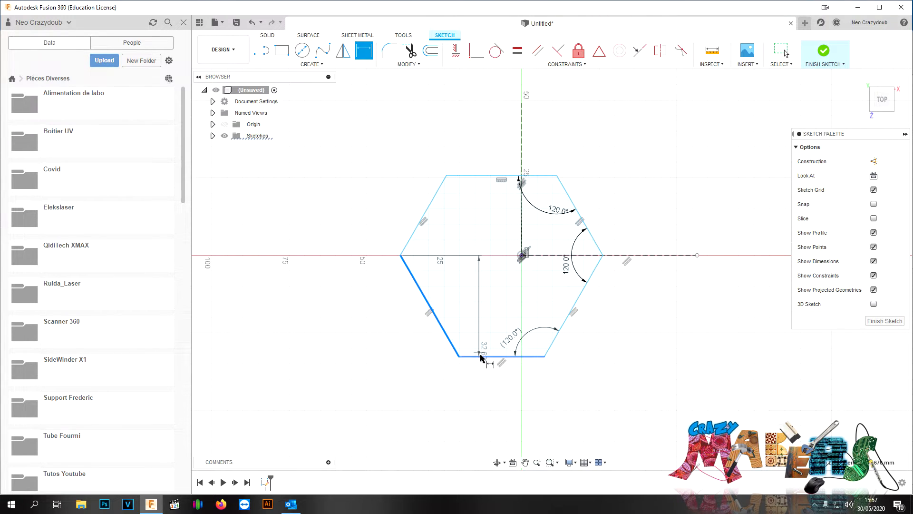
left_click(482, 323)
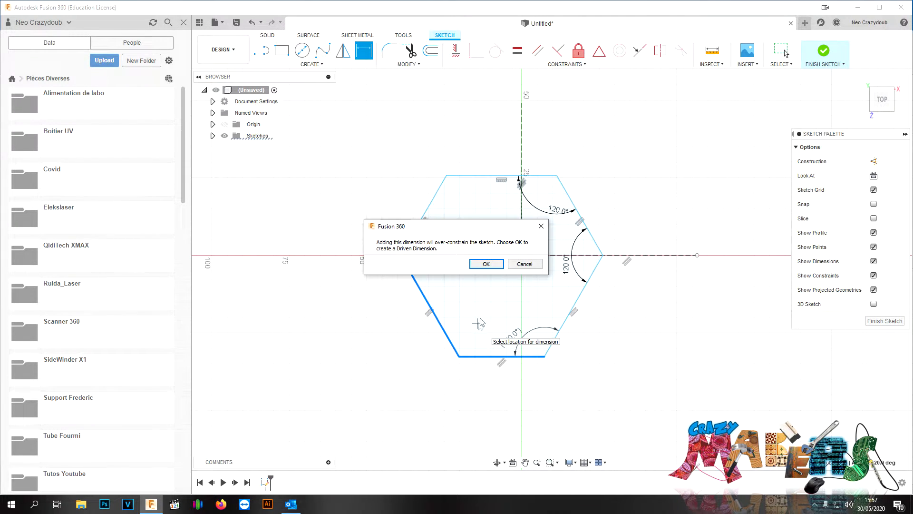
left_click(524, 264)
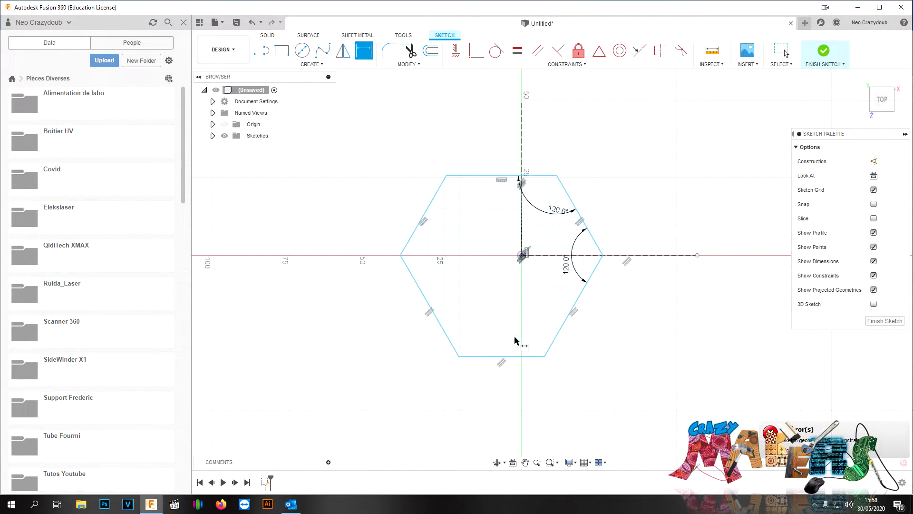
left_click(433, 200)
left_click(483, 176)
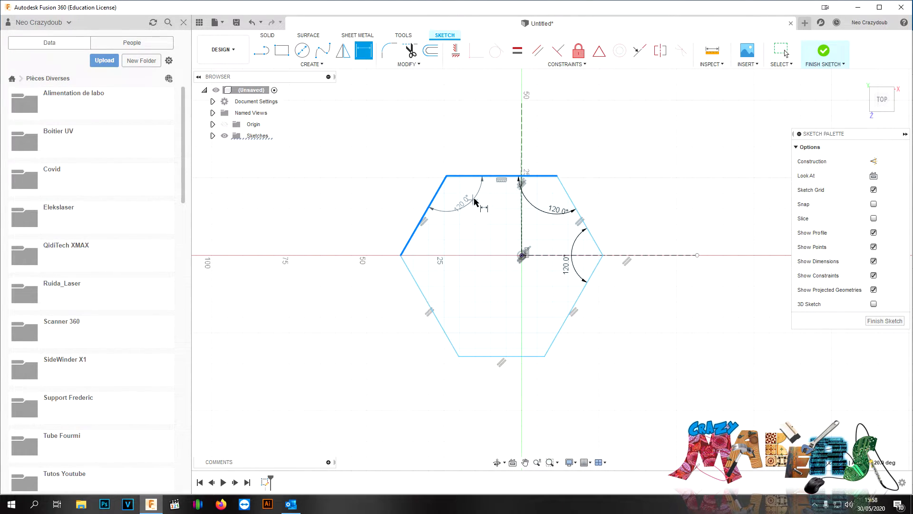
key("Escape")
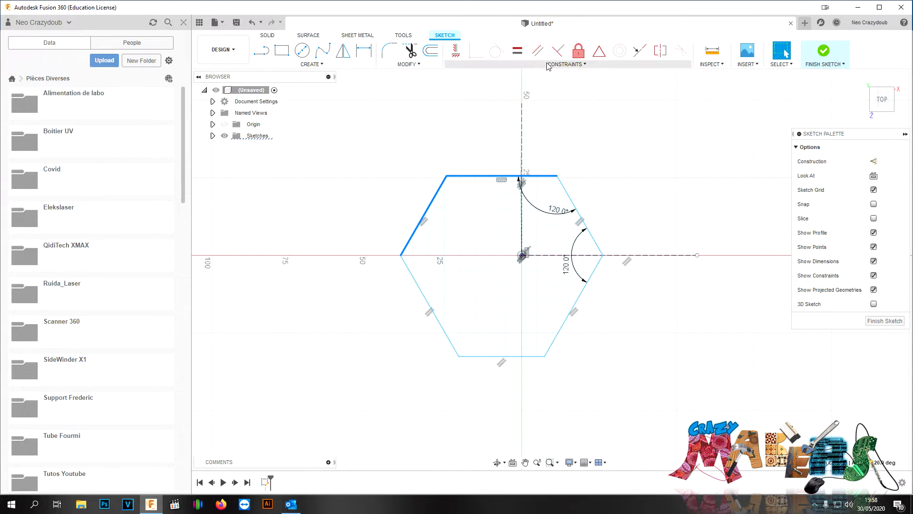
left_click(661, 50)
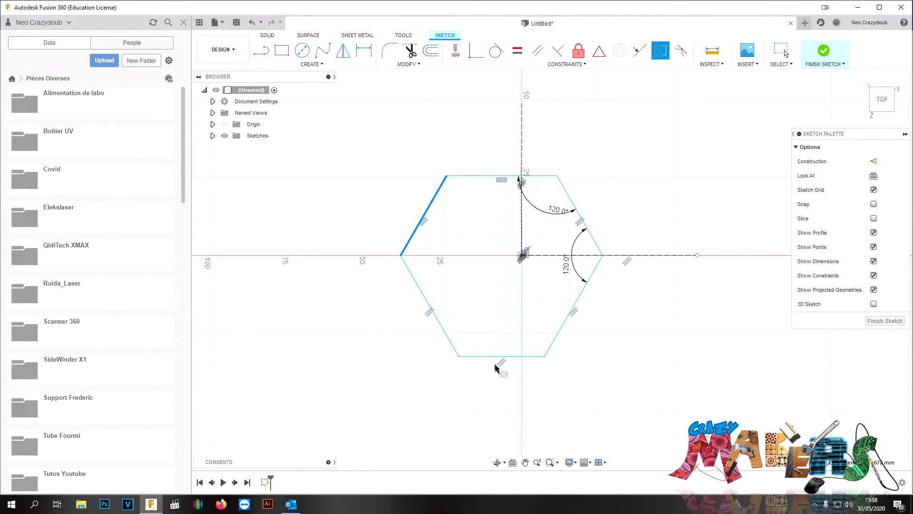
key("Escape")
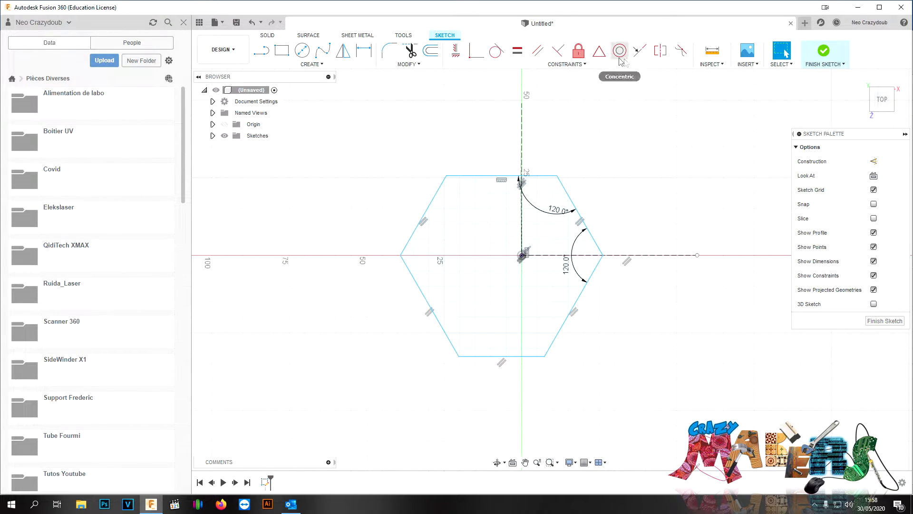
Step: Make the hexagon's upper and lower sides symmetric about the horizontal construction line
left_click(660, 50)
left_click(454, 176)
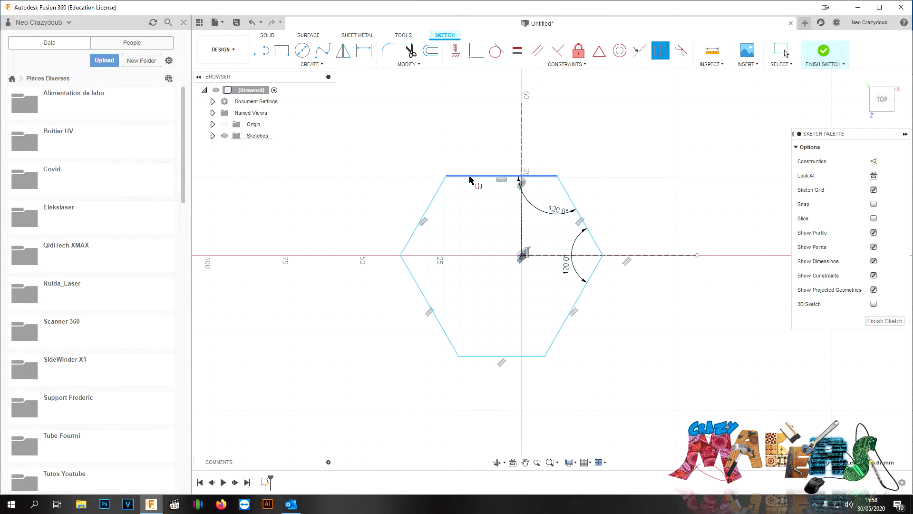
left_click(485, 356)
left_click(667, 257)
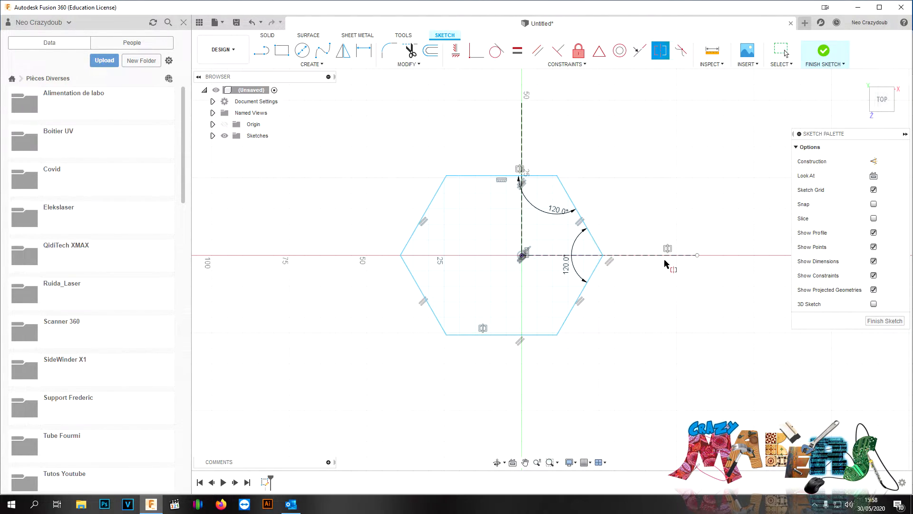
Step: Make the hexagon's left and right corners symmetric about the vertical construction line
left_click(604, 255)
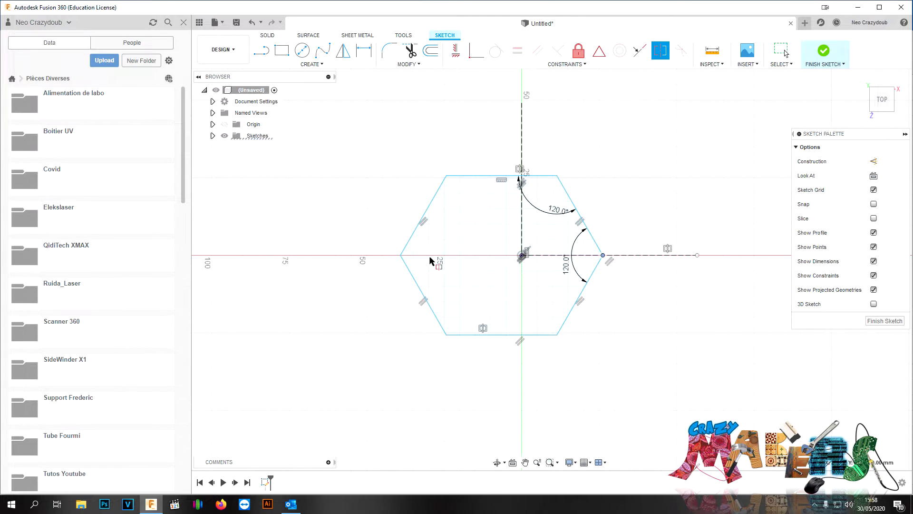
left_click(400, 255)
left_click(523, 232)
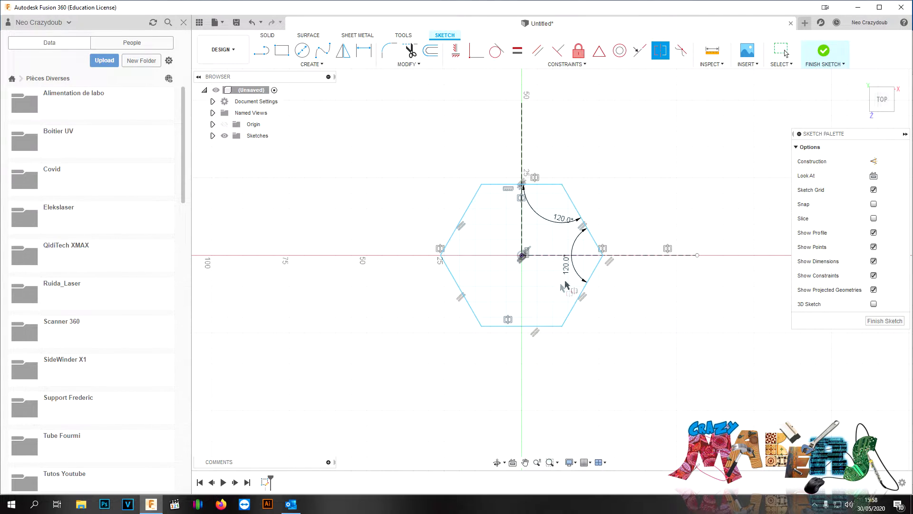
key("Escape")
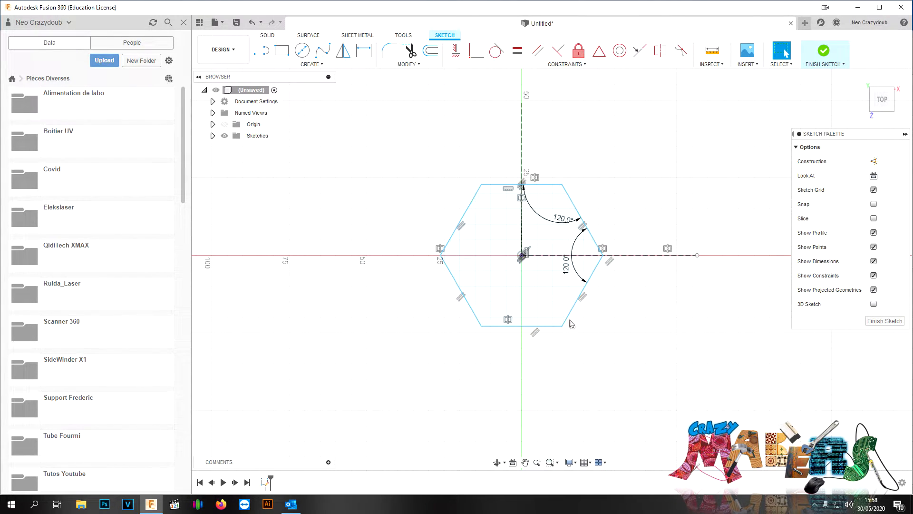
Step: Dimension the hexagon's lower side and its upper-left side at 26 mm each
key("d")
left_click(512, 327)
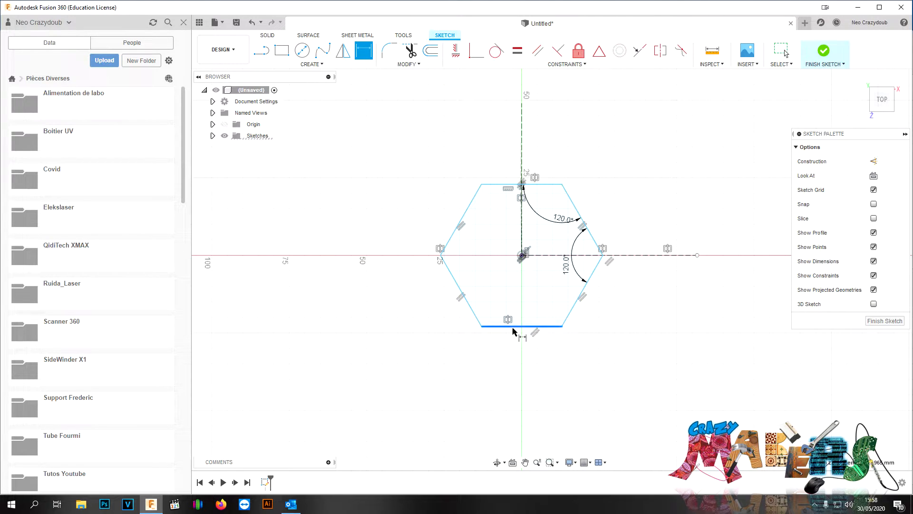
left_click(518, 344)
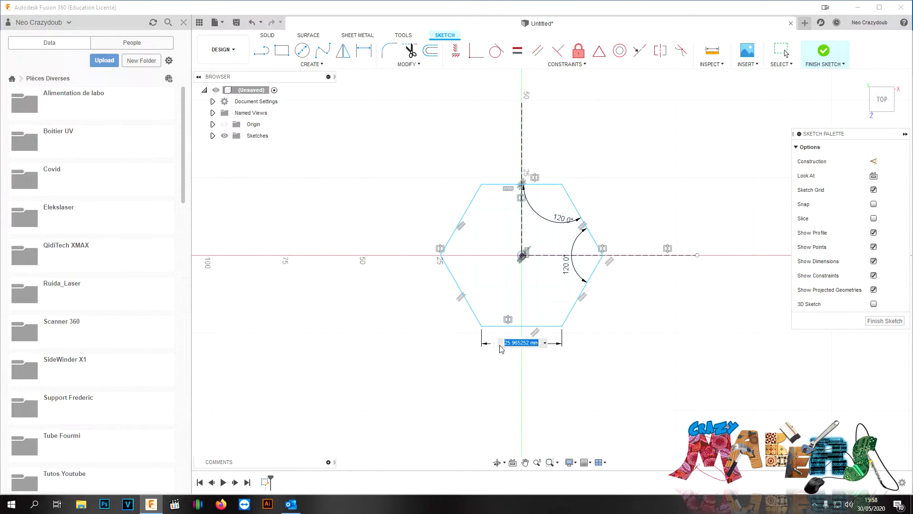
type("26")
key("Return")
left_click(461, 225)
left_click(447, 212)
type("26")
key("Return")
Step: Try to dimension the length of the hexagon's lower-left side
left_click(462, 291)
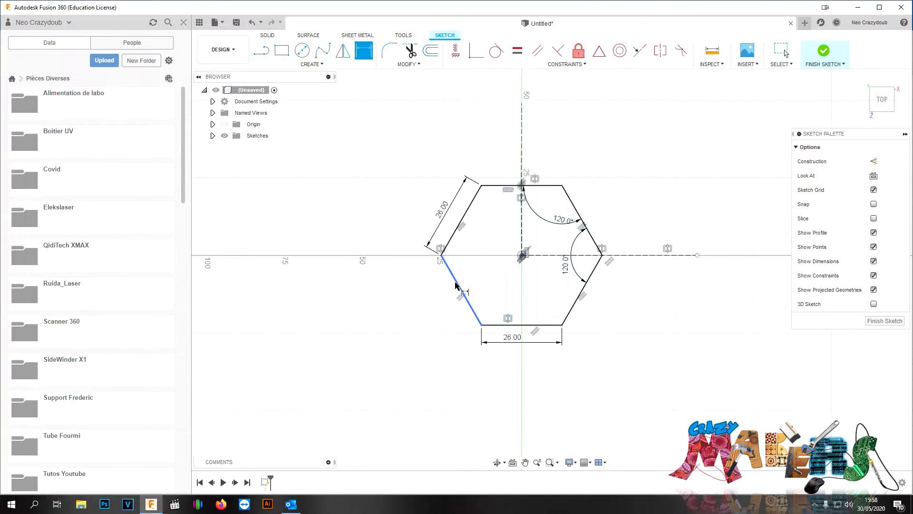
left_click(444, 299)
left_click(523, 263)
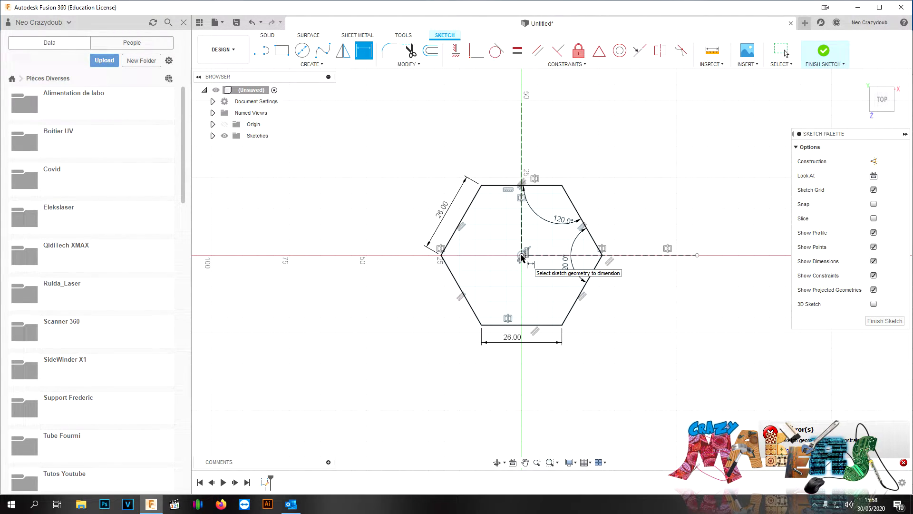
Step: Draw a 30 mm diameter circle inside the hexagon, centred on the origin
key("c")
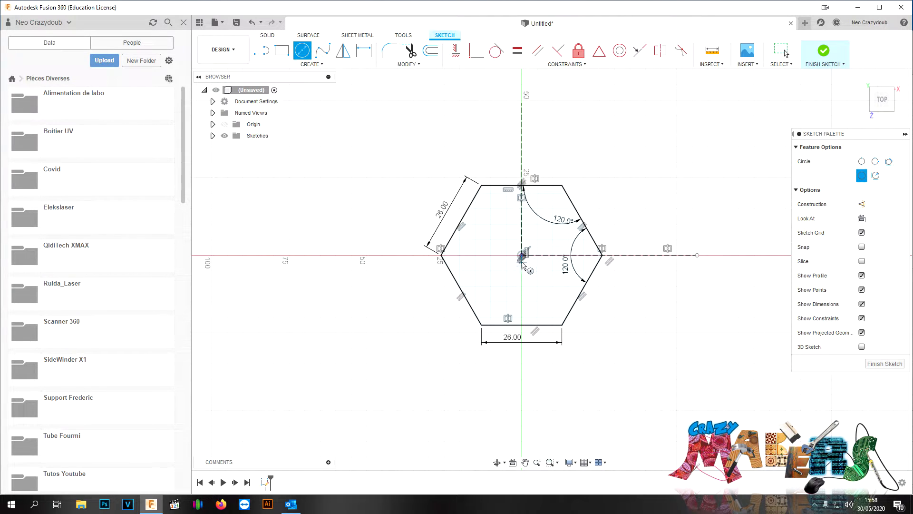
left_click(522, 256)
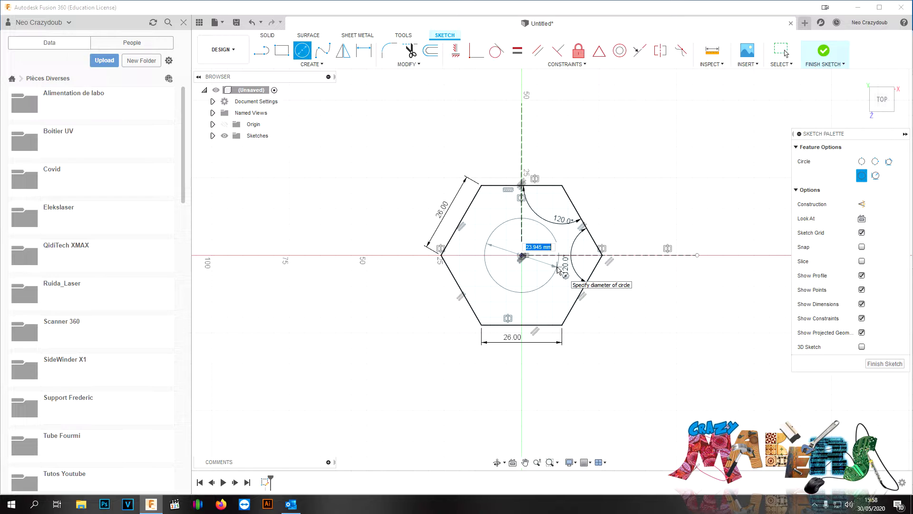
type("30")
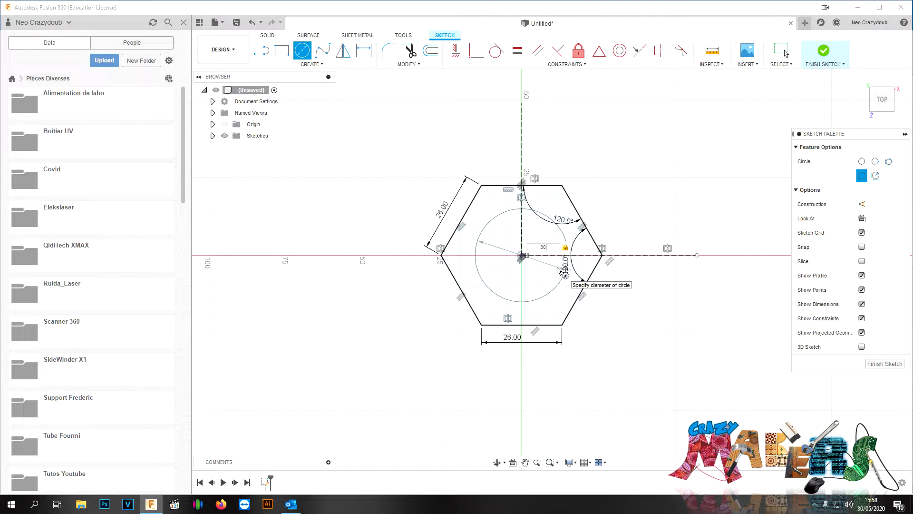
key("Return")
key("Escape")
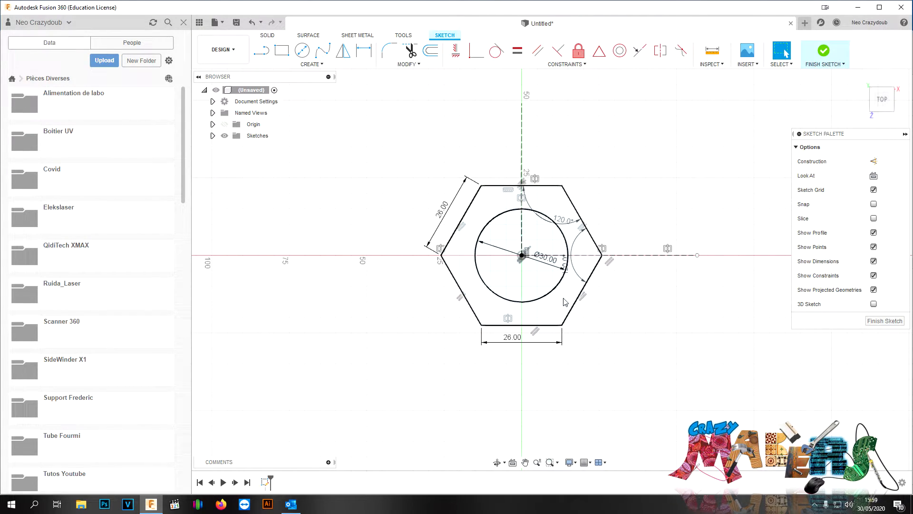
Step: Extrude both the hexagonal ring and the inner circle profiles upwards 15 mm as a new body
key("q")
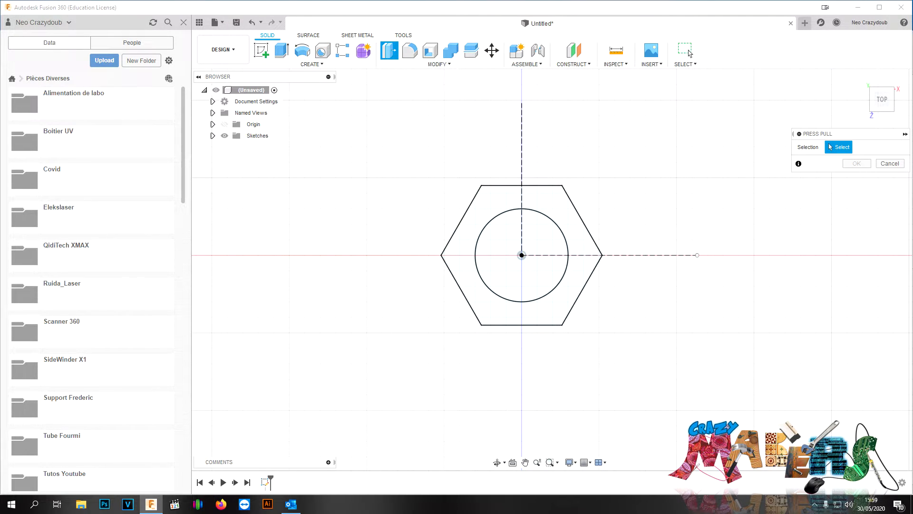
left_click(555, 319)
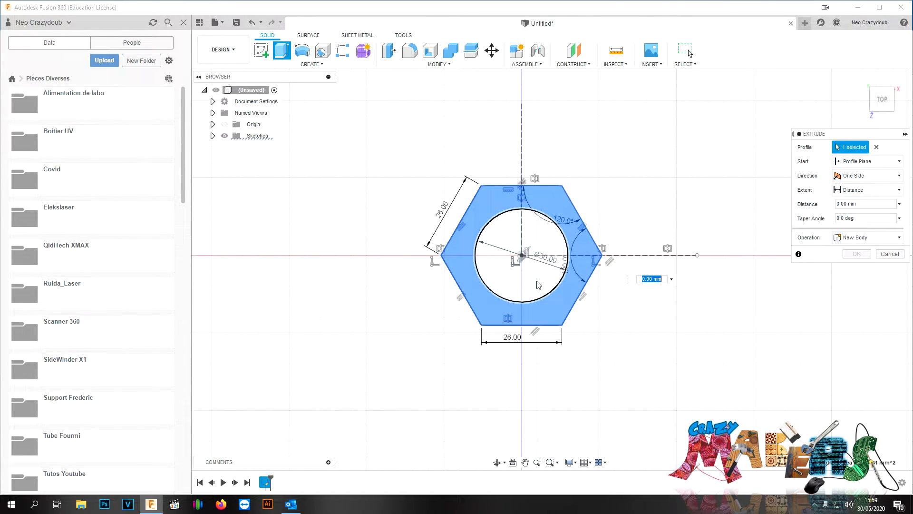
left_click(539, 284)
middle_click_drag(551, 269, 570, 256, "shift")
left_click_drag(878, 101, 873, 95)
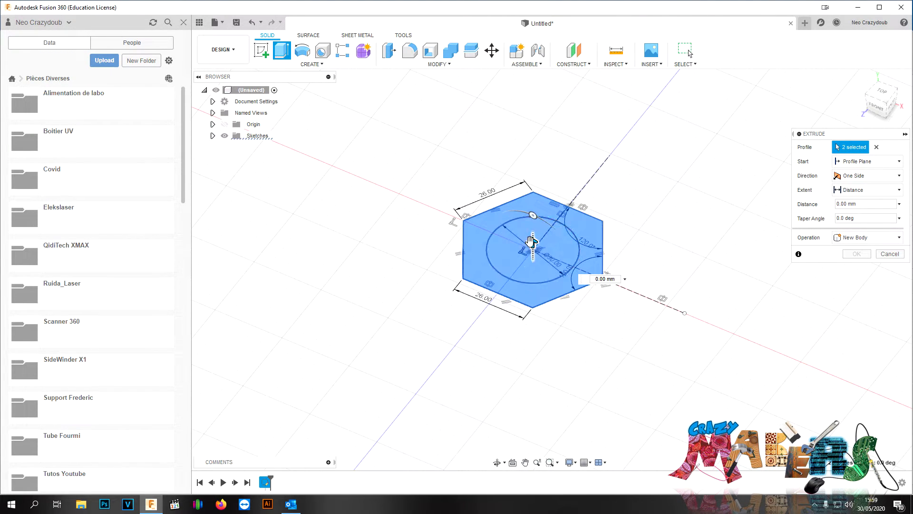
left_click_drag(530, 222, 532, 204)
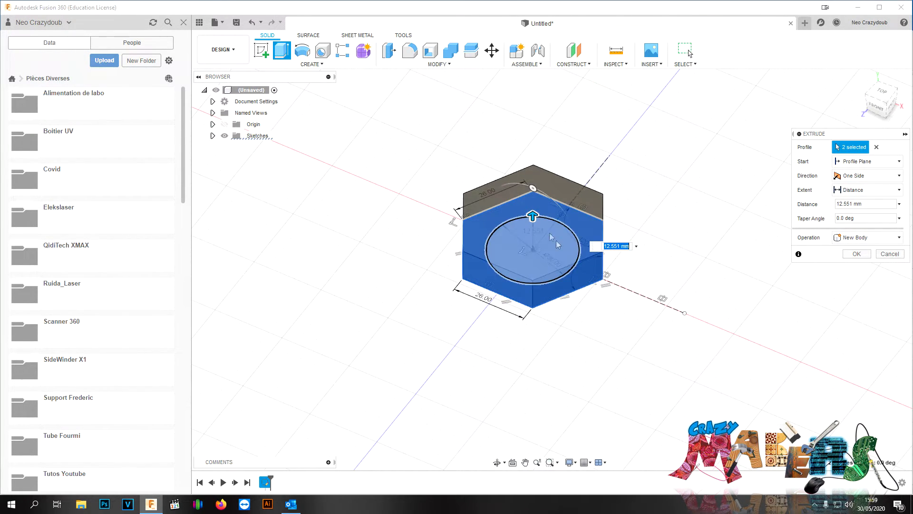
key("Return")
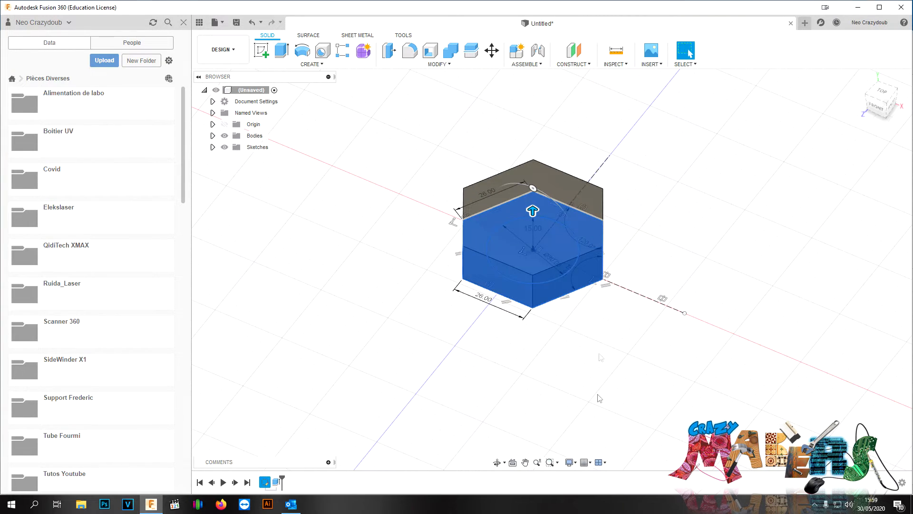
Step: Show Sketch1 again and start an extrusion of its circle profile, hiding the bodies only while picking the profile
left_click(213, 147)
left_click(233, 158)
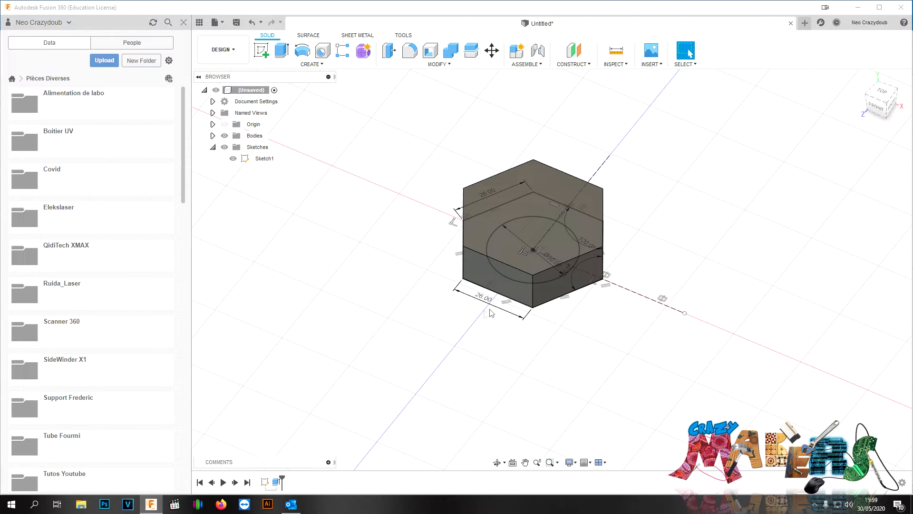
left_click(224, 136)
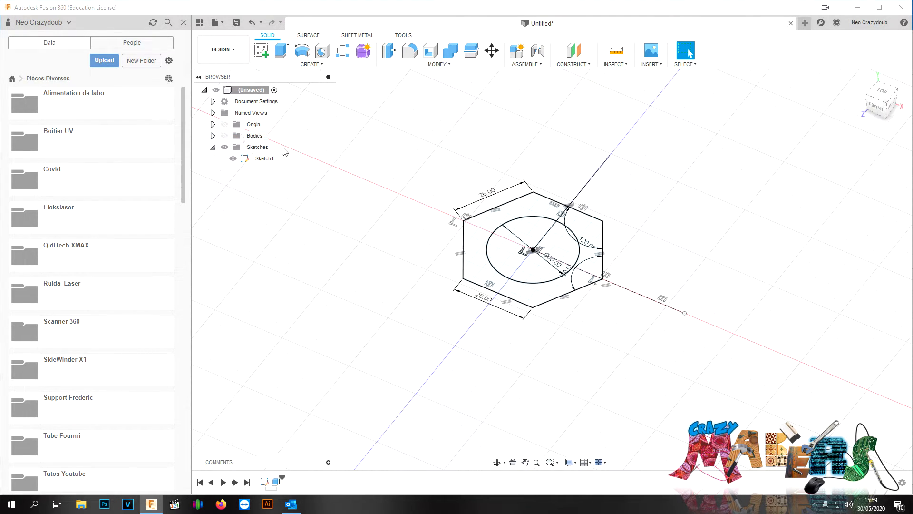
left_click(518, 265)
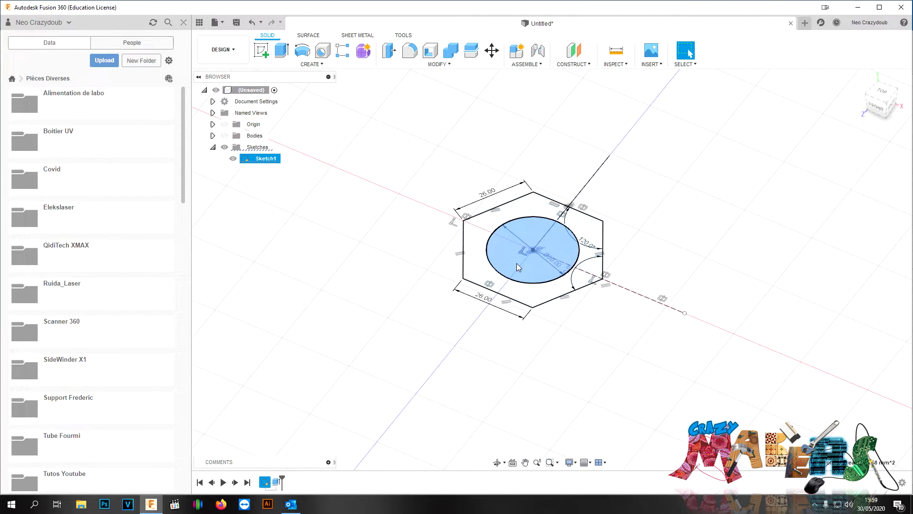
key("e")
left_click(224, 136)
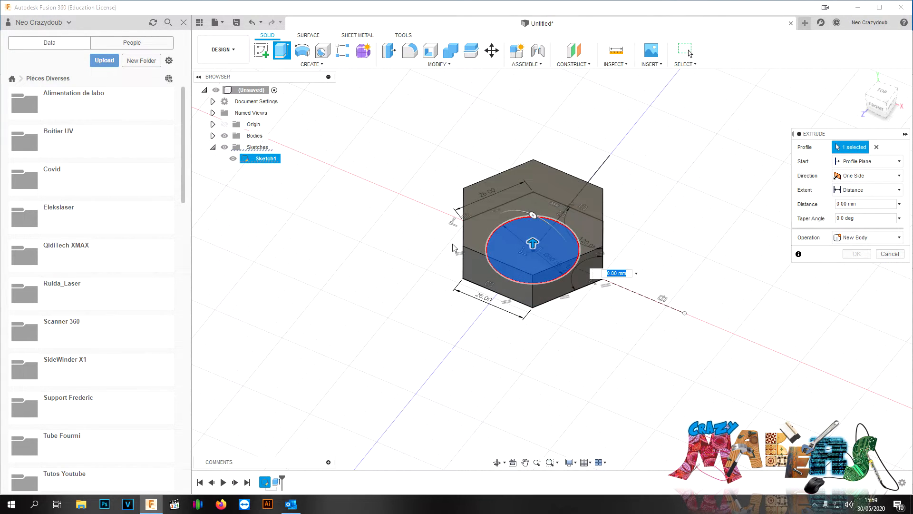
Step: Extrude the circle upwards about 70 mm from the sketch plane, joining it to the hexagonal head
left_click_drag(533, 242, 533, 96)
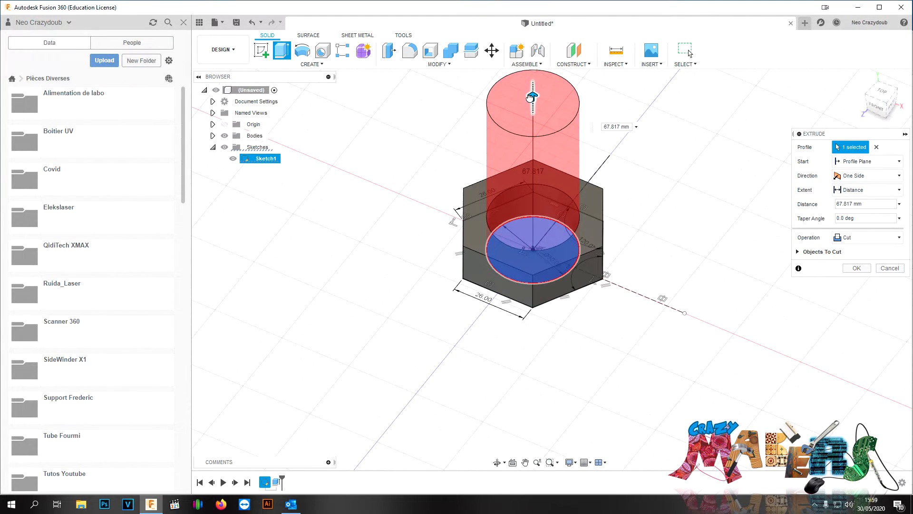
left_click(861, 237)
left_click(858, 251)
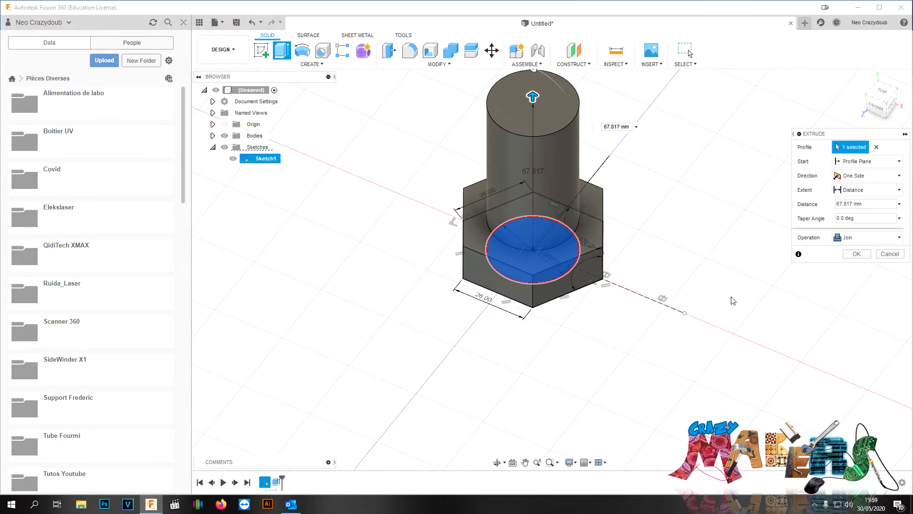
scroll(724, 297, "up", 3)
scroll(654, 347, "down", 6)
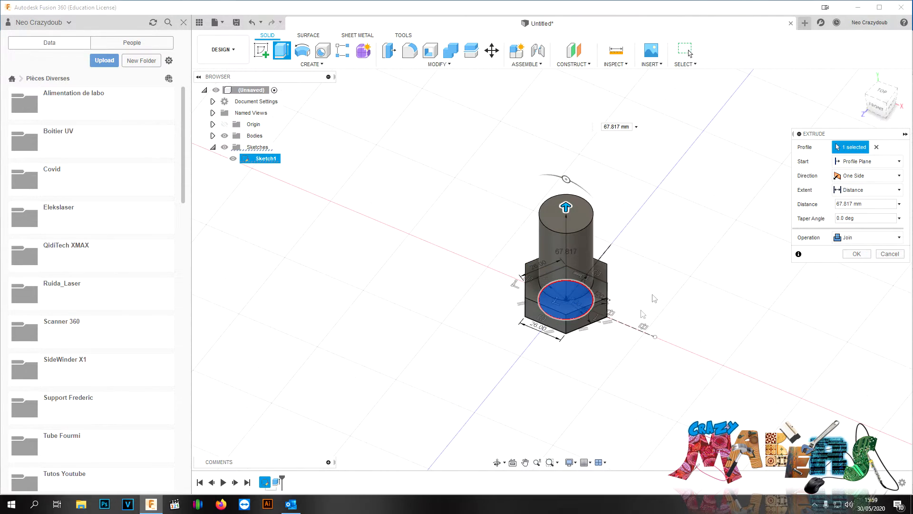
left_click(873, 105)
left_click_drag(571, 164, 571, 158)
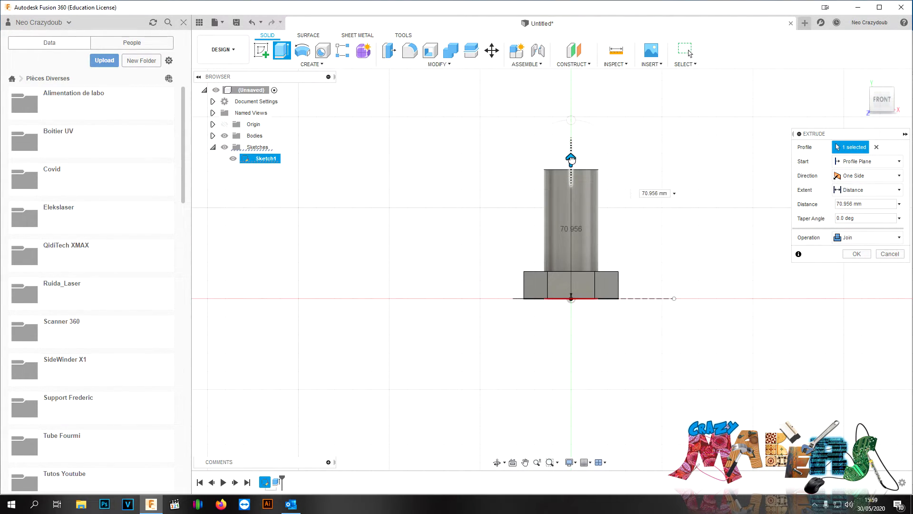
scroll(616, 190, "up", 2)
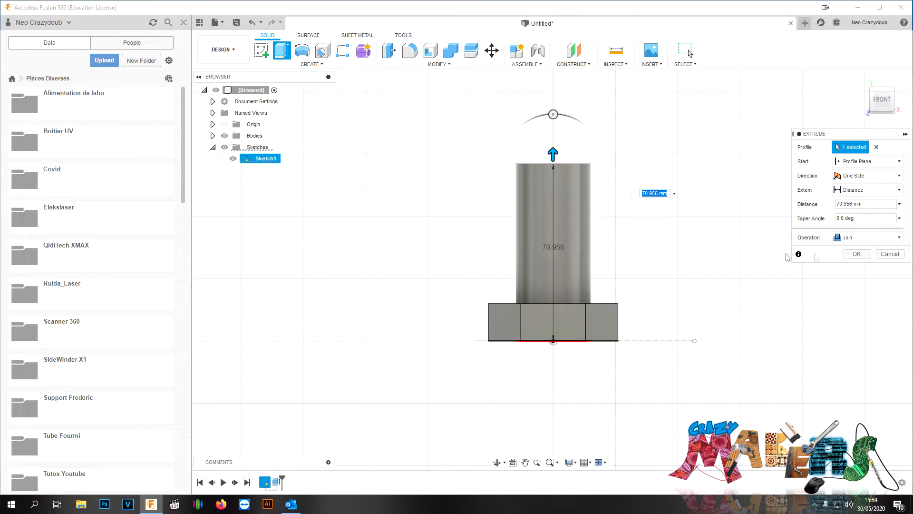
key("Return")
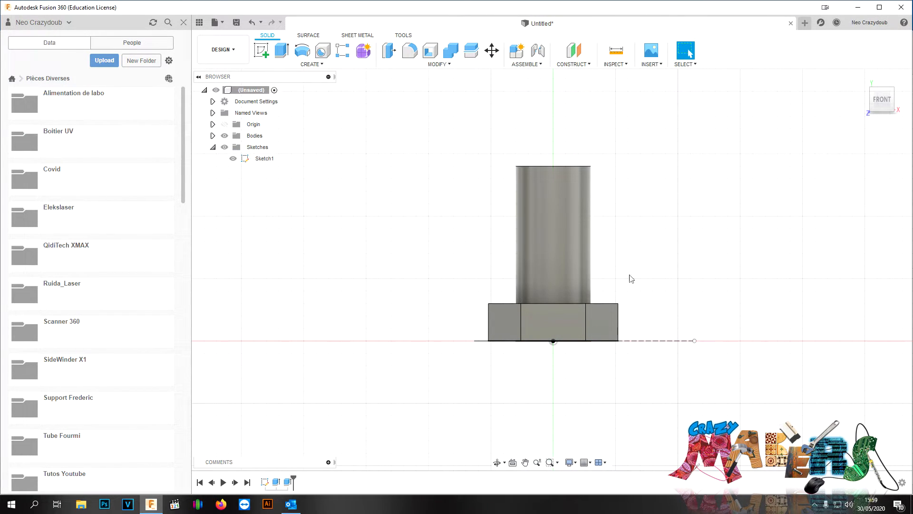
Step: Hide Sketch1 and add a modeled, full-length, right-hand ISO Metric M30x3.5 thread to the cylindrical shank
left_click_drag(880, 99, 858, 113)
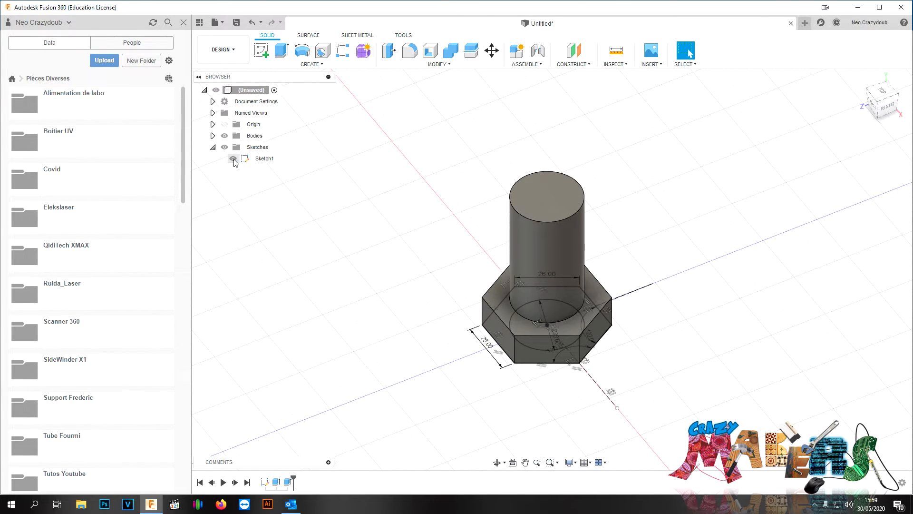
left_click(233, 159)
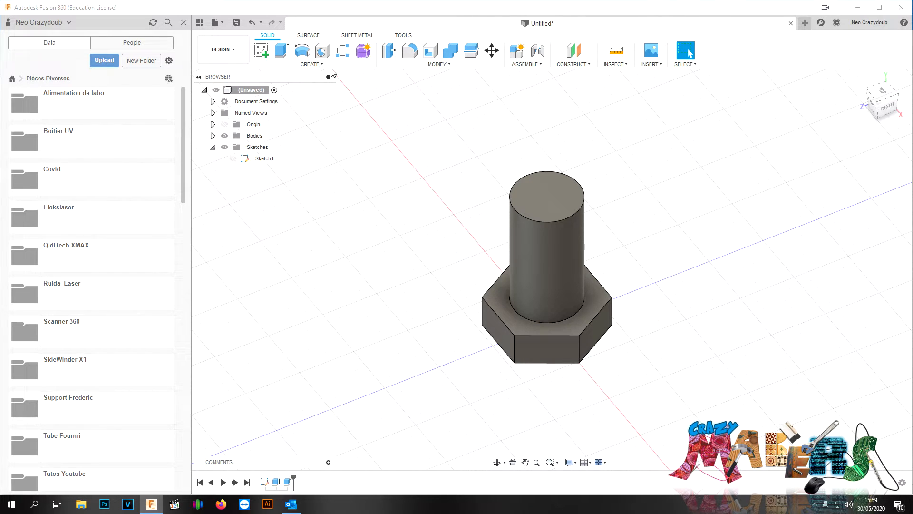
left_click(312, 64)
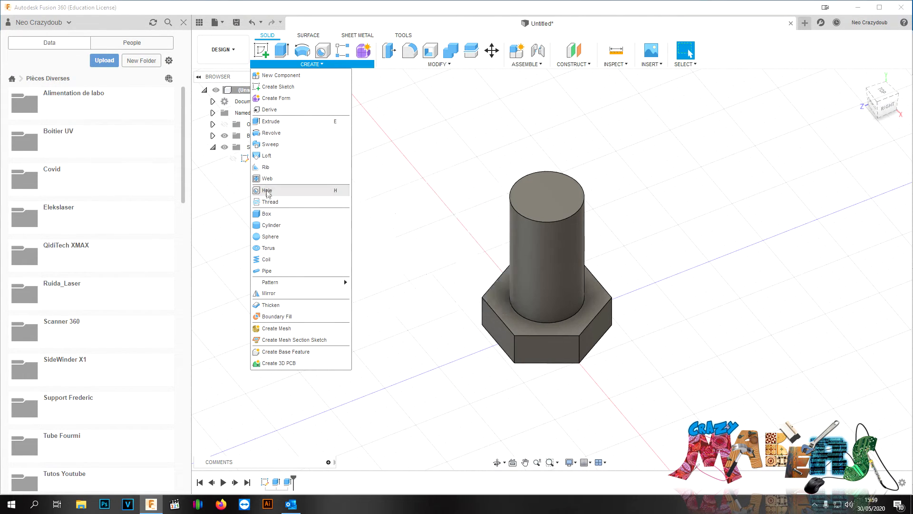
left_click(270, 202)
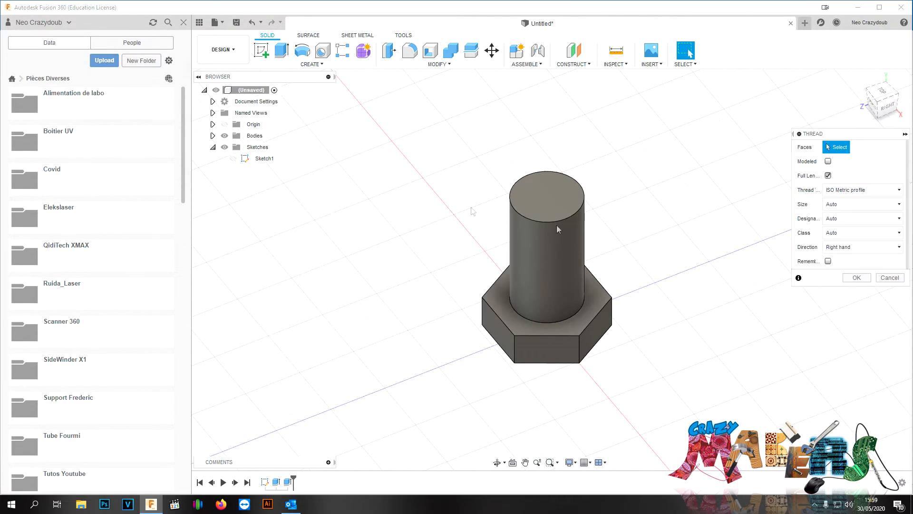
left_click(562, 268)
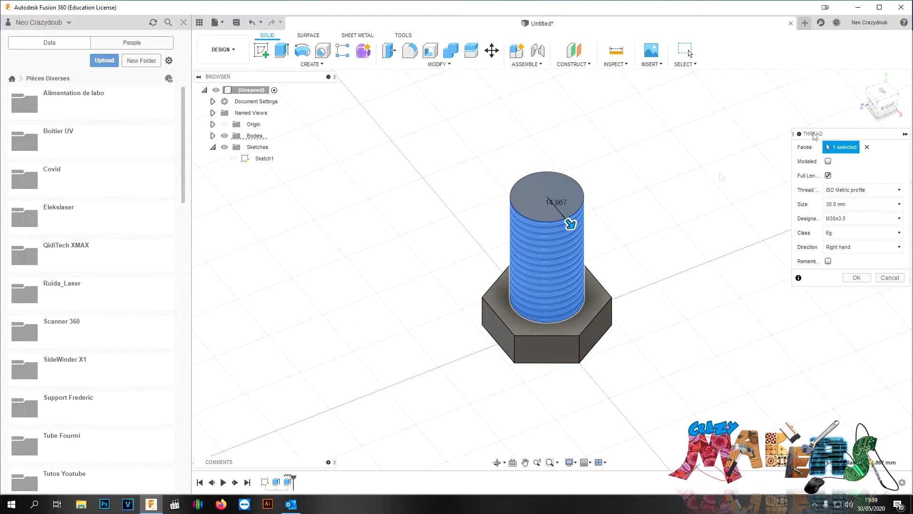
left_click(828, 161)
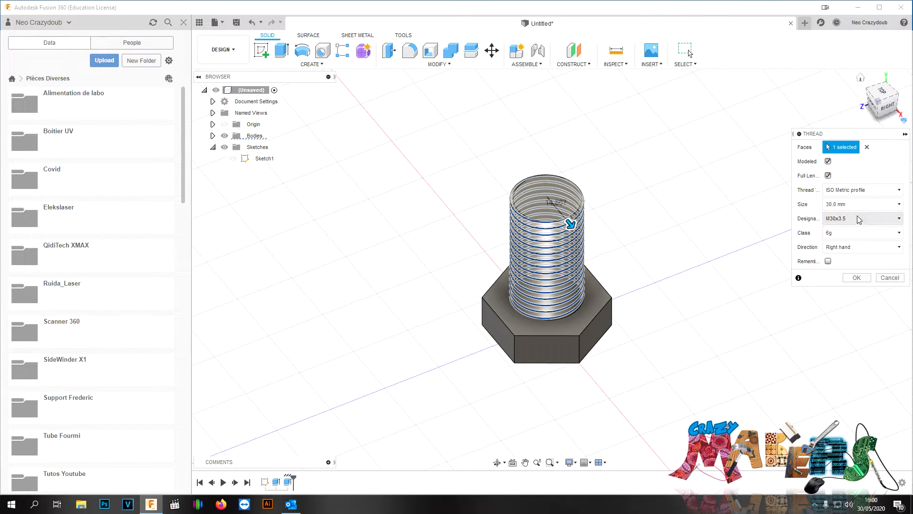
left_click(855, 278)
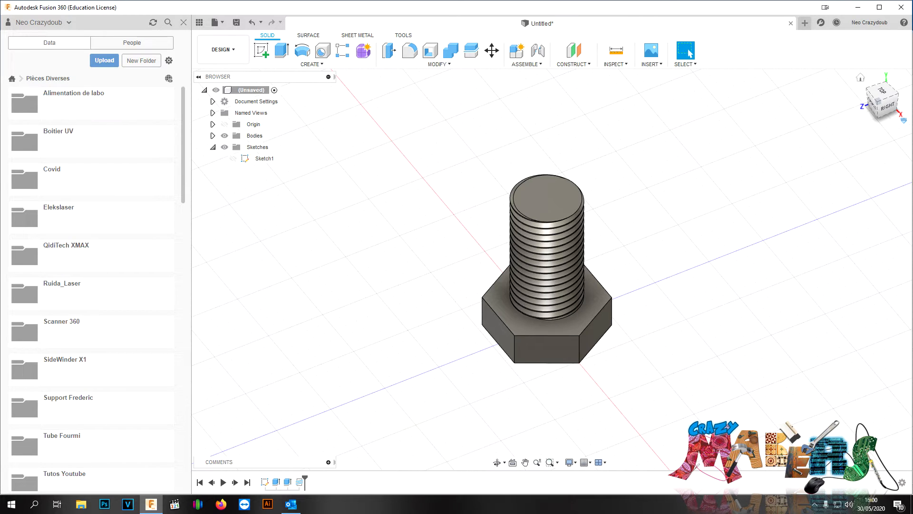
left_click_drag(880, 91, 881, 67)
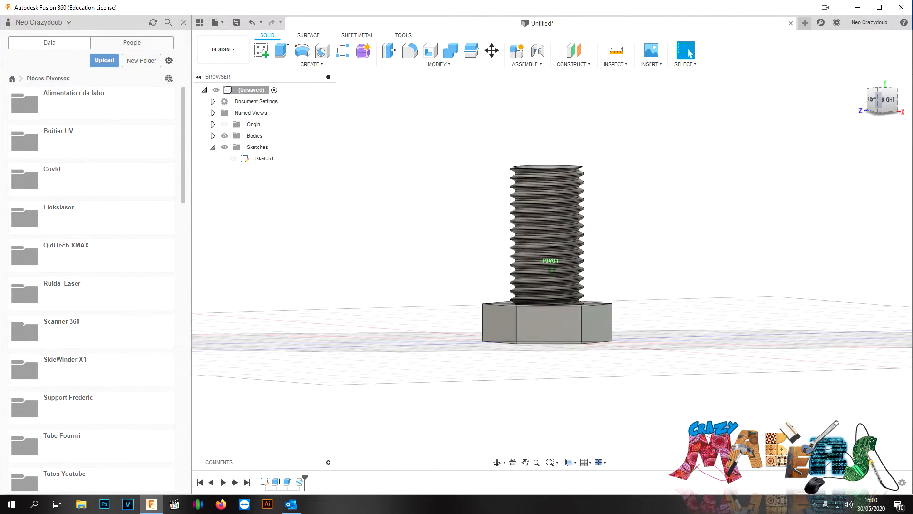
left_click(885, 103)
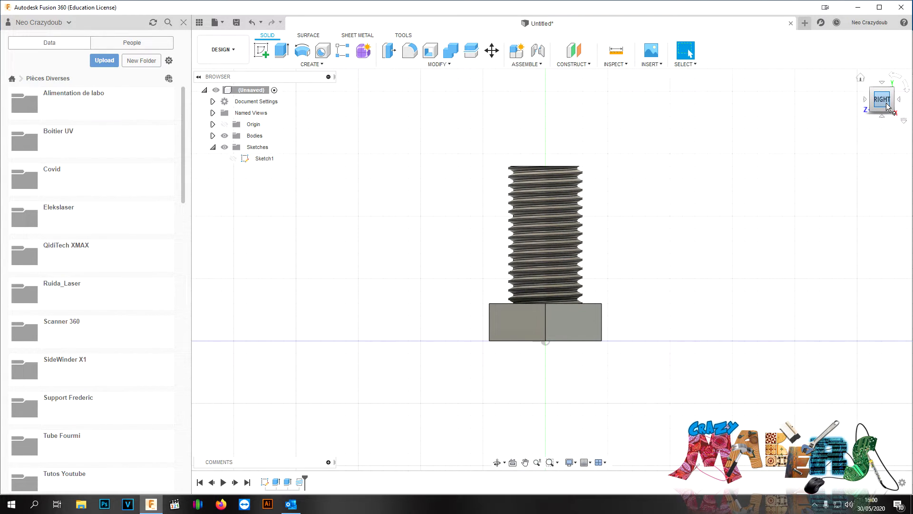
left_click_drag(893, 100, 874, 128)
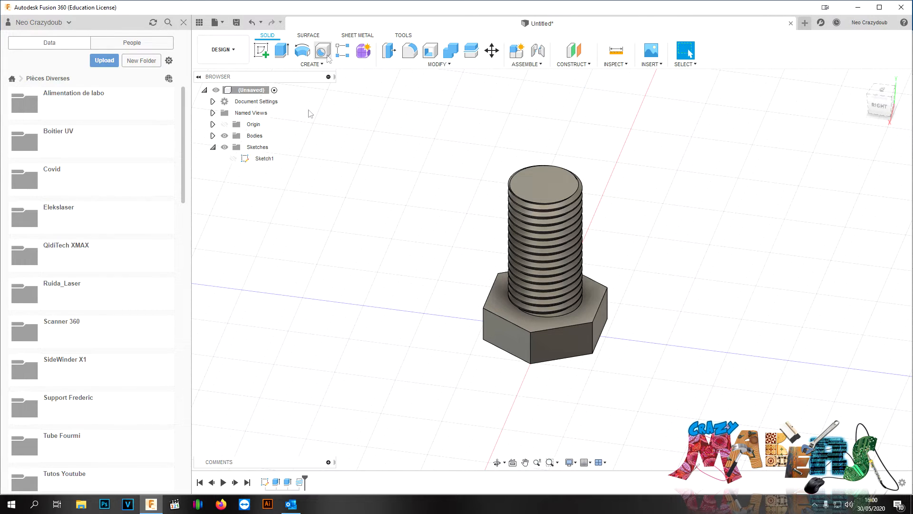
Step: Create a new component under the root assembly and name it Vis
right_click(250, 90)
left_click(271, 95)
left_click(265, 170)
left_click(265, 170)
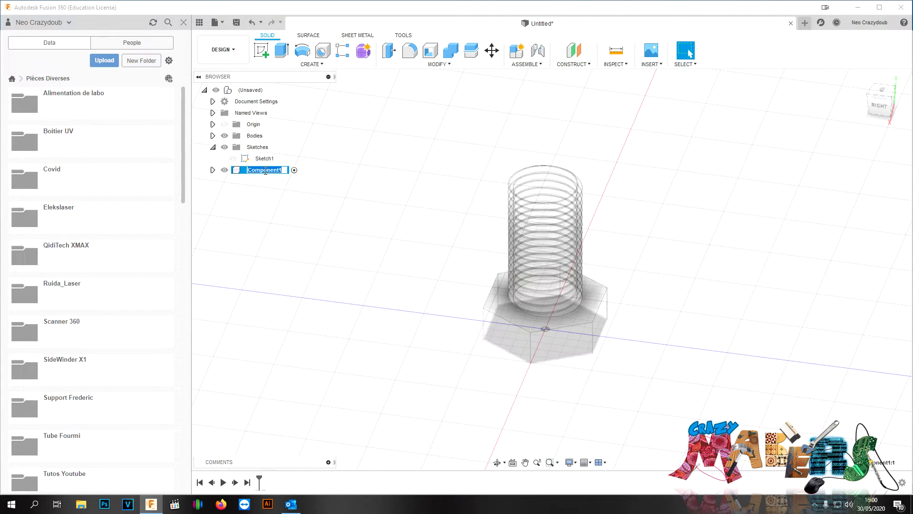
type("Vis")
key("Return")
Step: Move Sketch1 and the bolt geometry built from it into the Vis component and expand that component
left_click(265, 160)
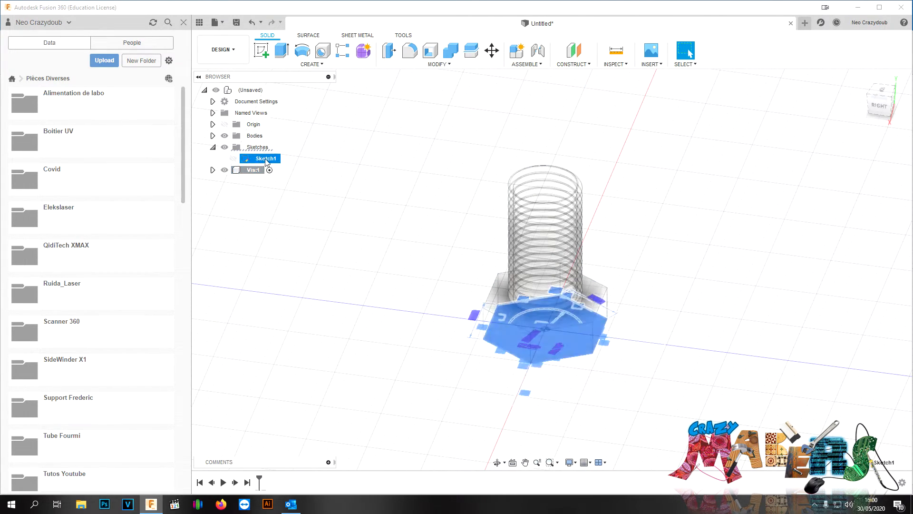
left_click_drag(265, 161, 257, 172)
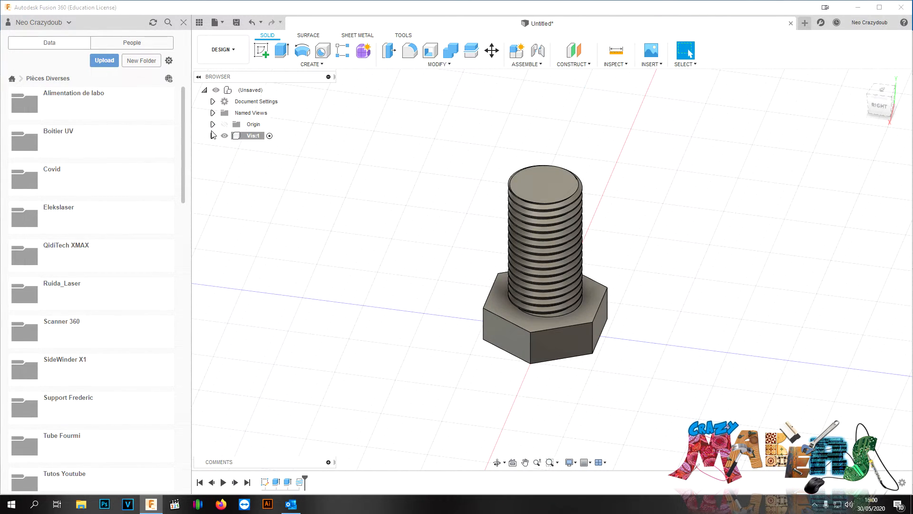
left_click(212, 136)
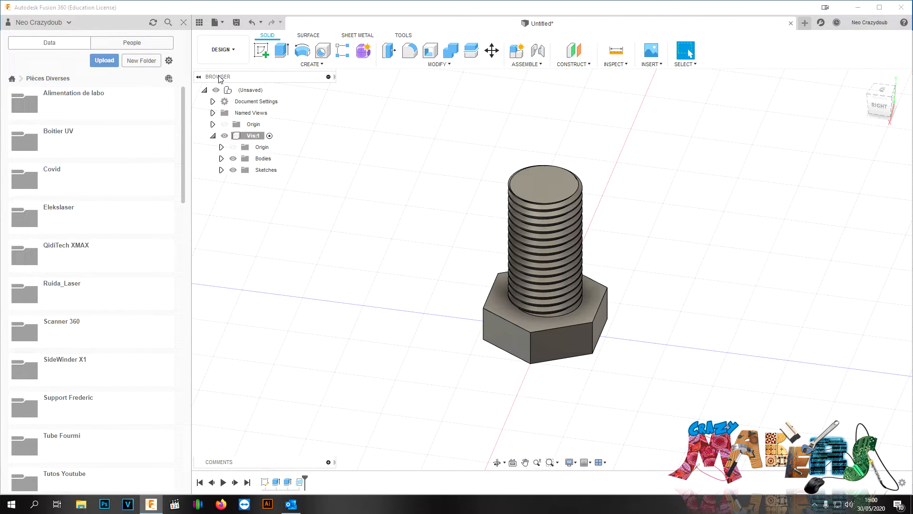
left_click(232, 51)
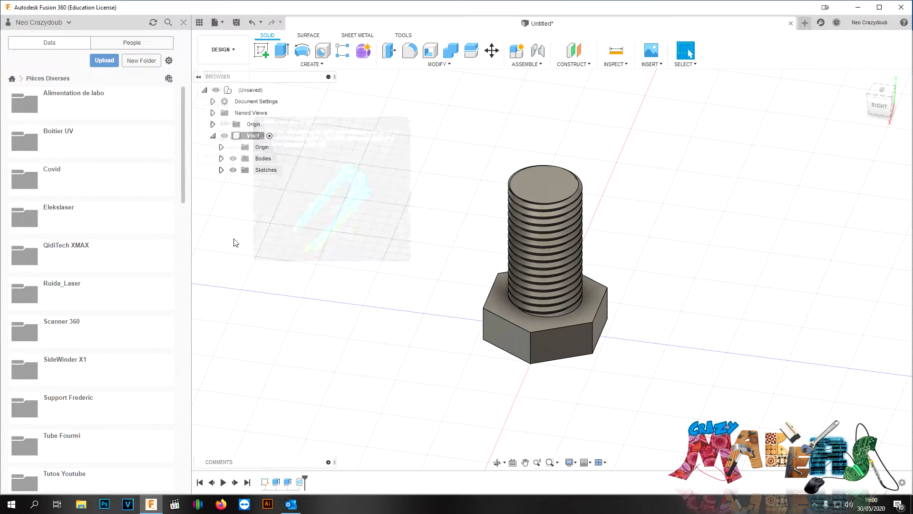
right_click(245, 91)
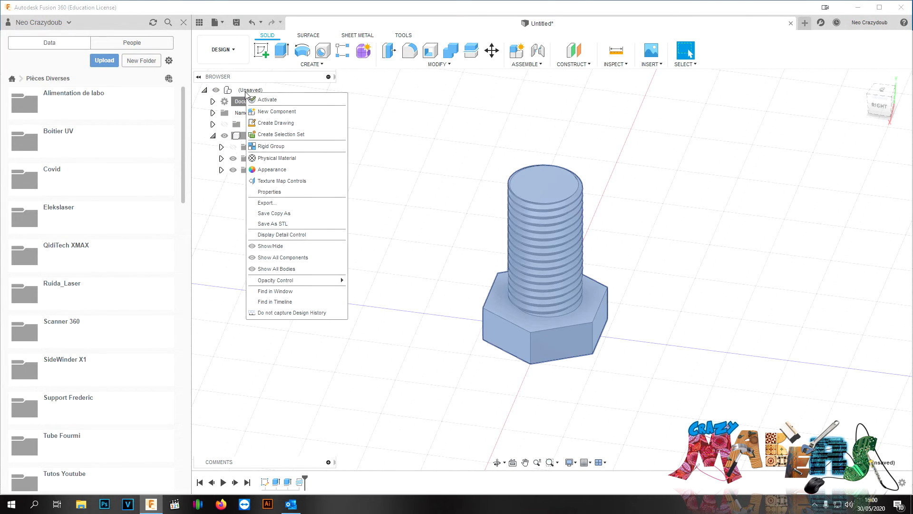
left_click(221, 256)
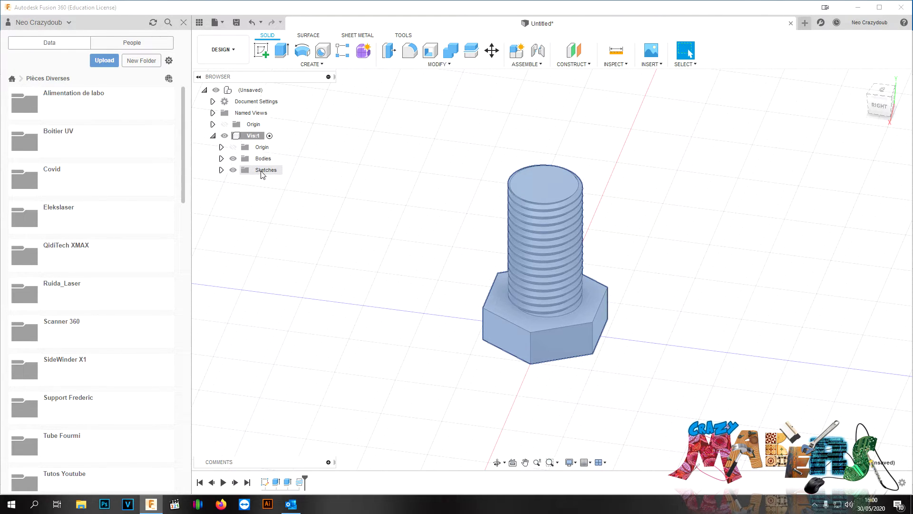
Step: Create a second component under the root assembly, beside Vis, and name it Ecrou
left_click(212, 136)
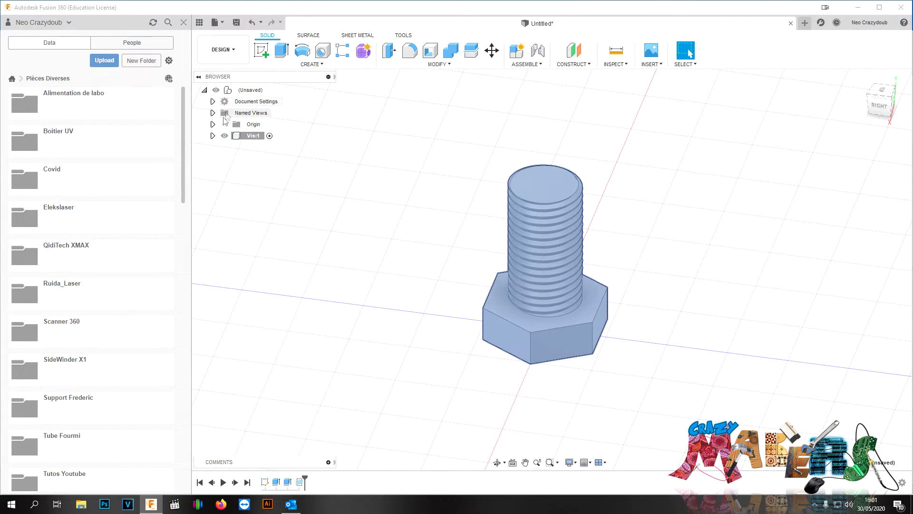
right_click(249, 91)
key("Escape")
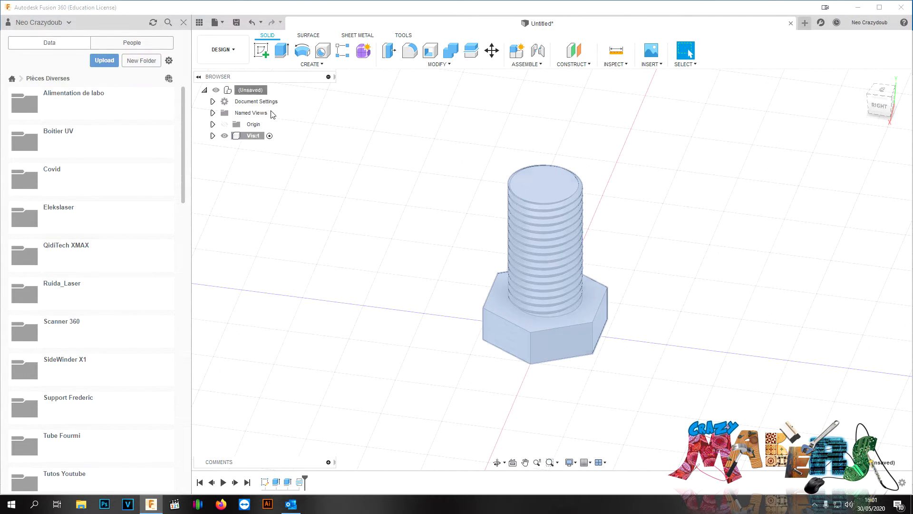
left_click(265, 149)
left_click(266, 149)
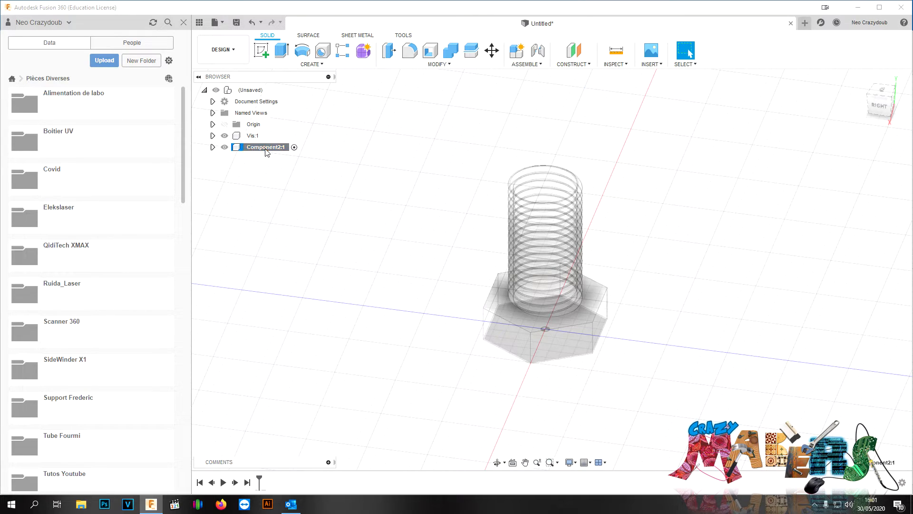
type("Ecrou")
key("Return")
left_click(262, 51)
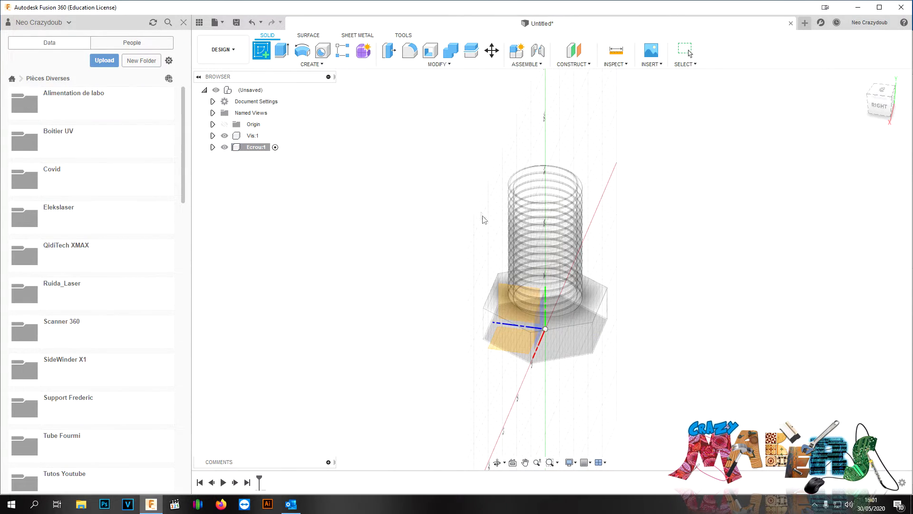
left_click(523, 338)
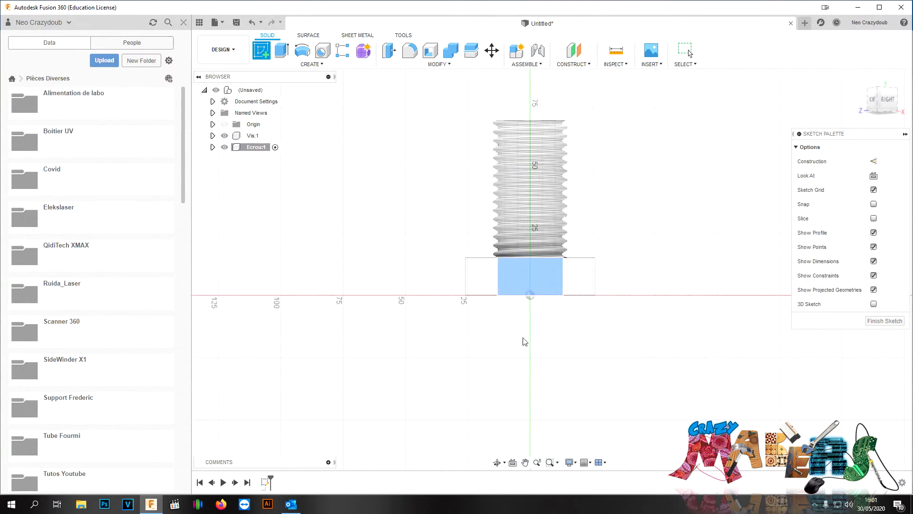
key("ctrl+z")
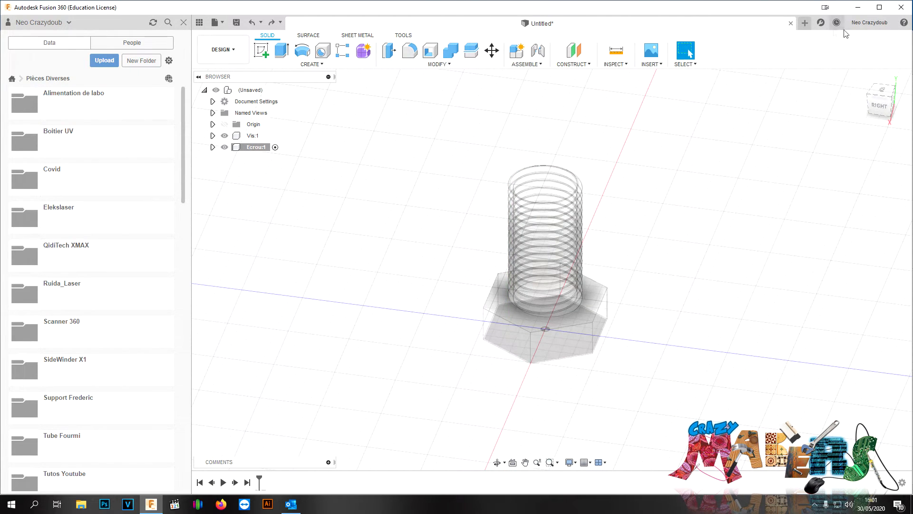
Step: Hide the Vis component and start a sketch in Ecrou on the horizontal origin plane
left_click(213, 135)
left_click(224, 135)
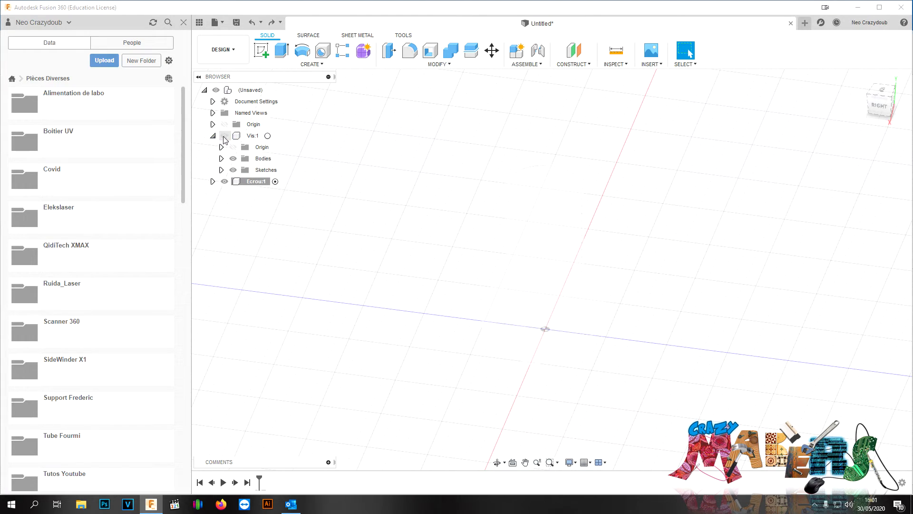
left_click(213, 136)
left_click(267, 52)
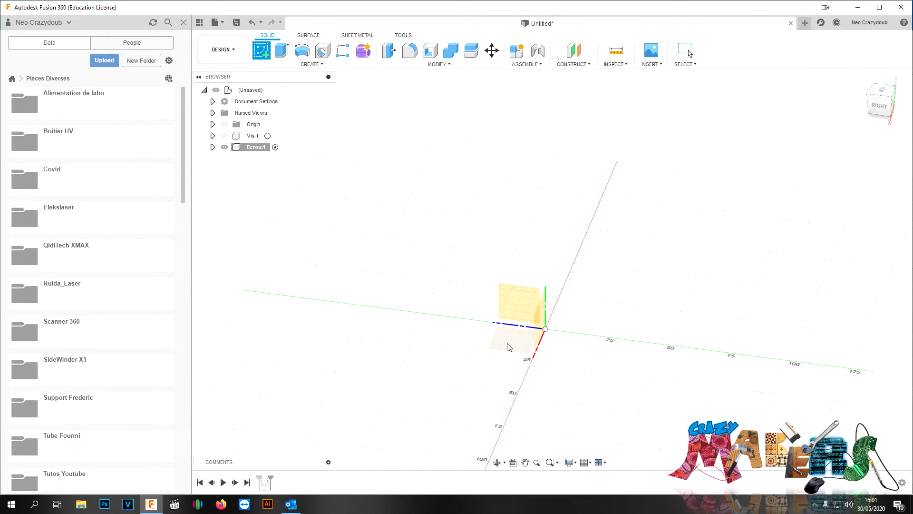
left_click(507, 343)
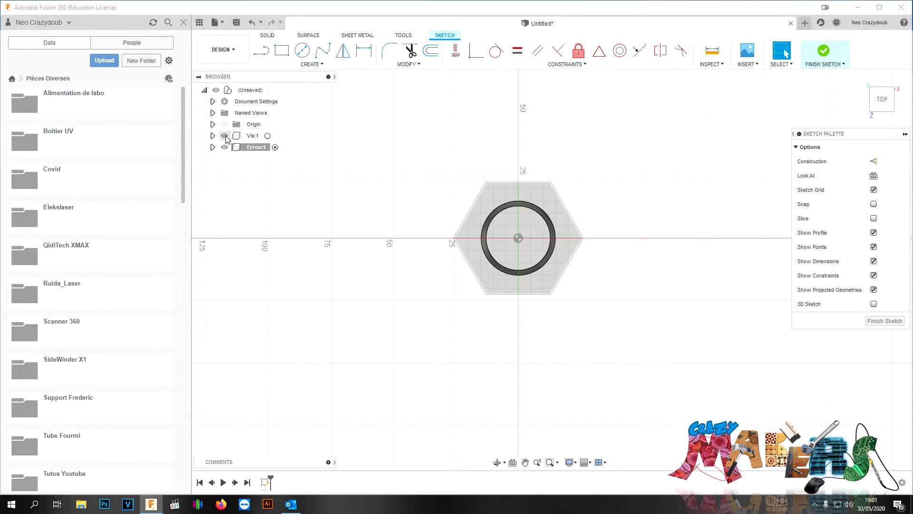
Step: With Vis shown, project the six outer edges of its hexagonal head into the Ecrou sketch and hide Vis again
key("p")
left_click(567, 211)
left_click(575, 254)
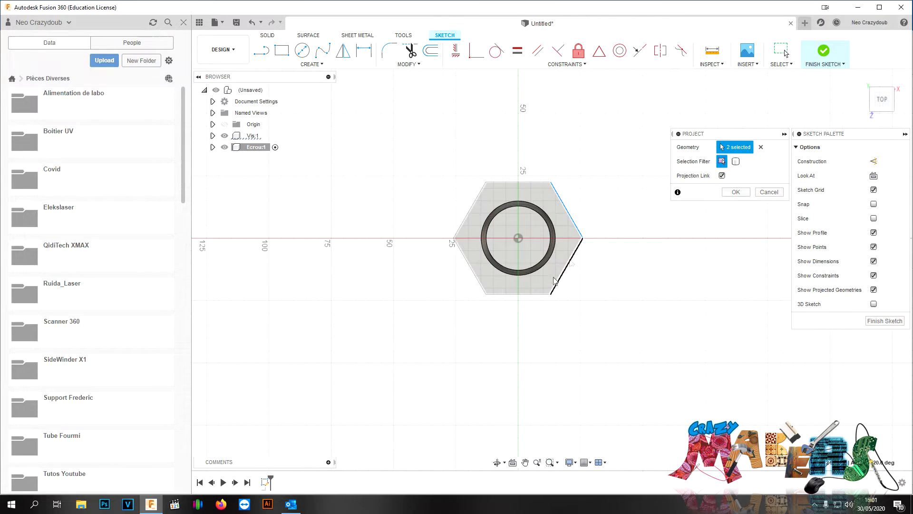
left_click(539, 295)
left_click(477, 276)
left_click(460, 232)
left_click(519, 182)
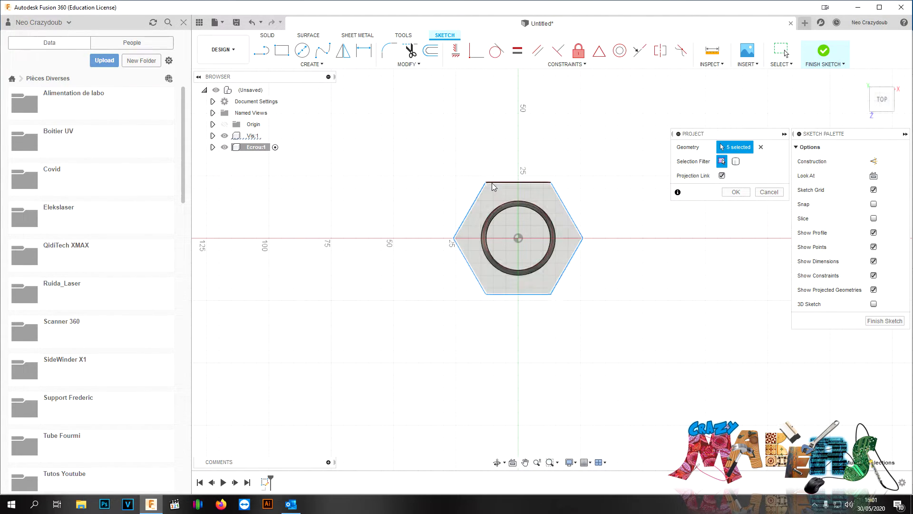
left_click(736, 192)
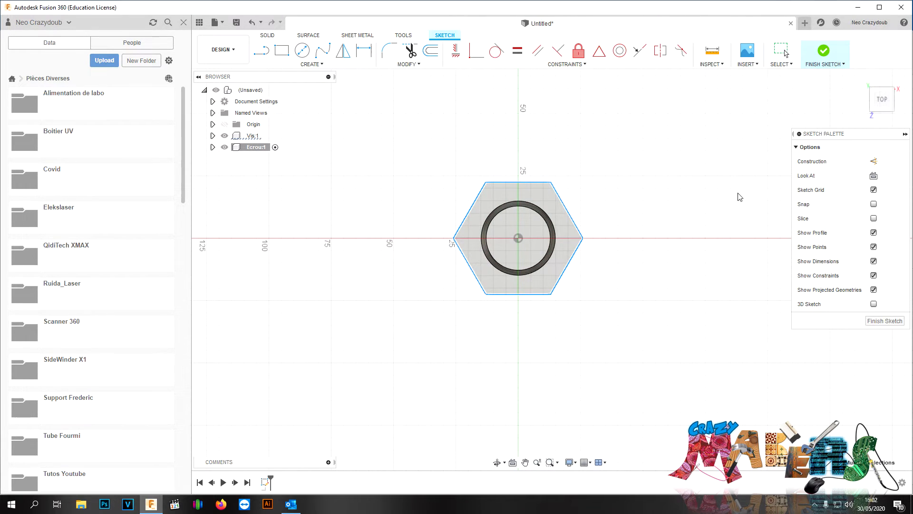
left_click(225, 135)
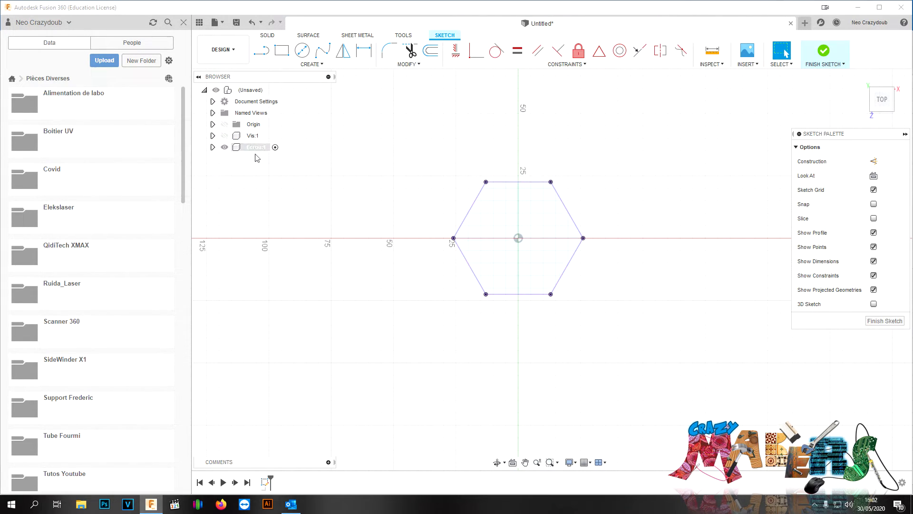
Step: Draw a 28 mm diameter circle centred on the origin inside the projected hexagon and finish the sketch
left_click_drag(880, 99, 866, 70)
key("c")
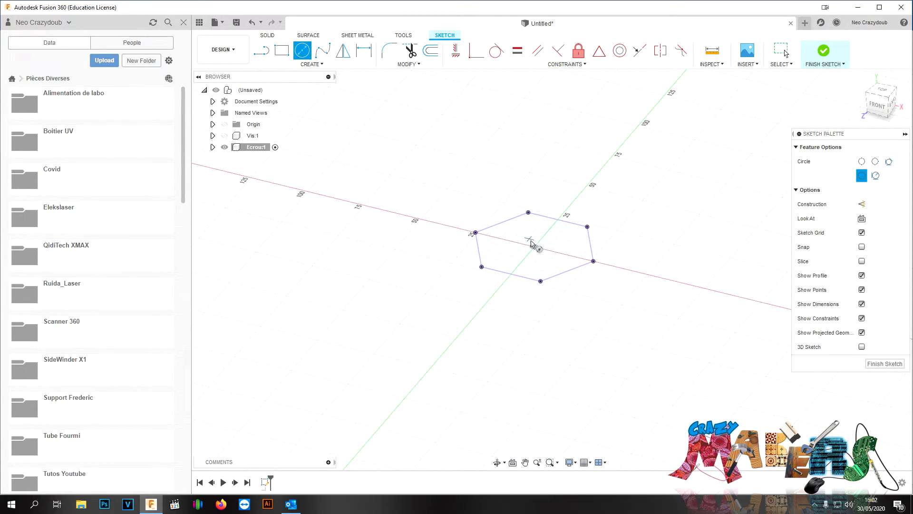
left_click(534, 246)
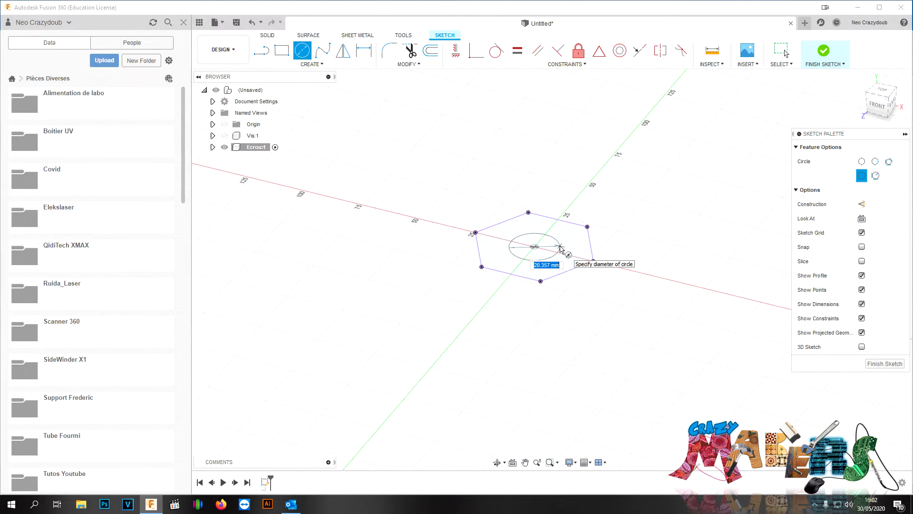
type("28")
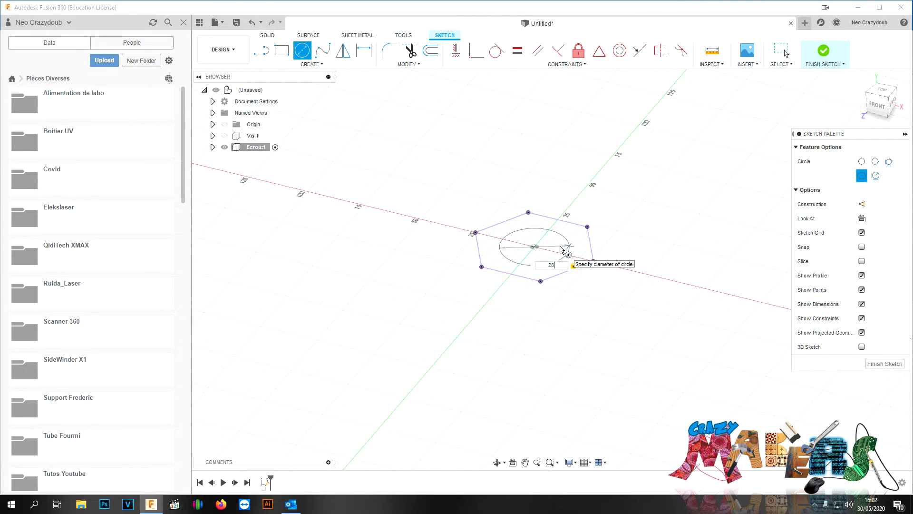
key("Return")
key("Escape")
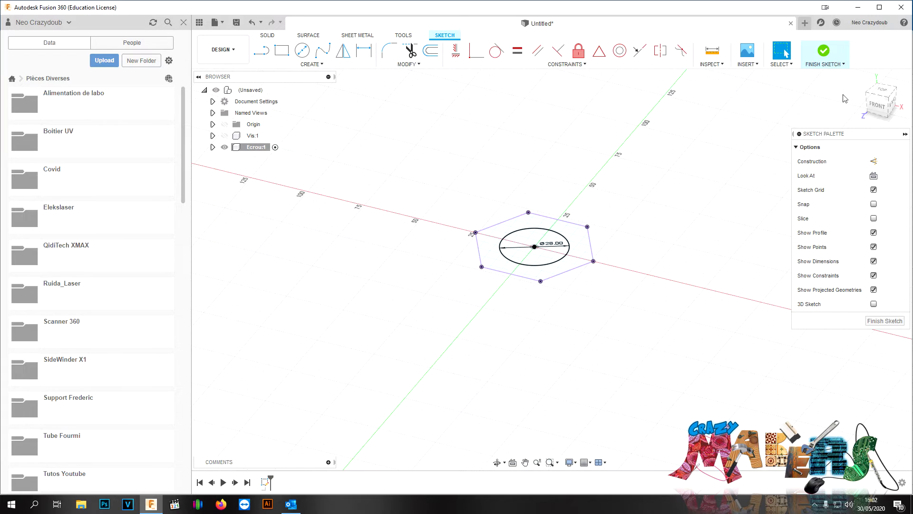
left_click_drag(877, 102, 885, 119)
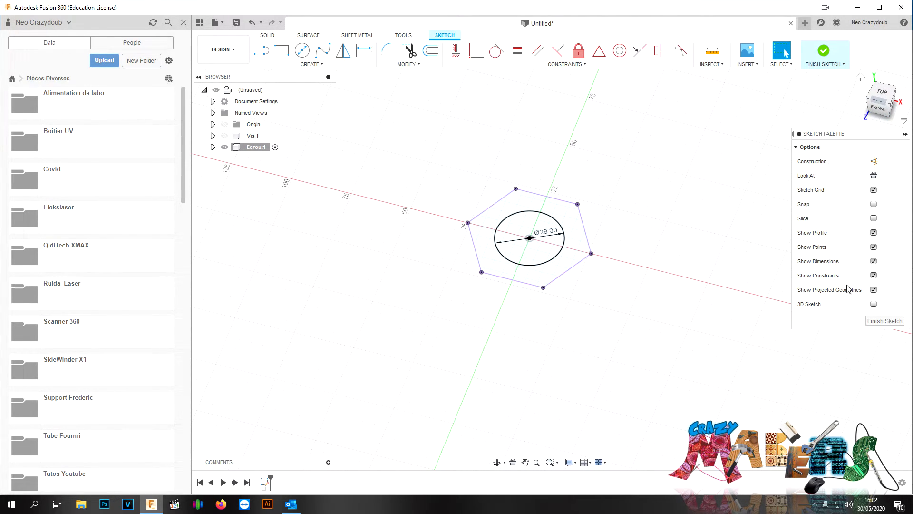
left_click(882, 320)
Step: Extrude the profile between the hexagon and the circle 15 mm upwards as a new body
key("e")
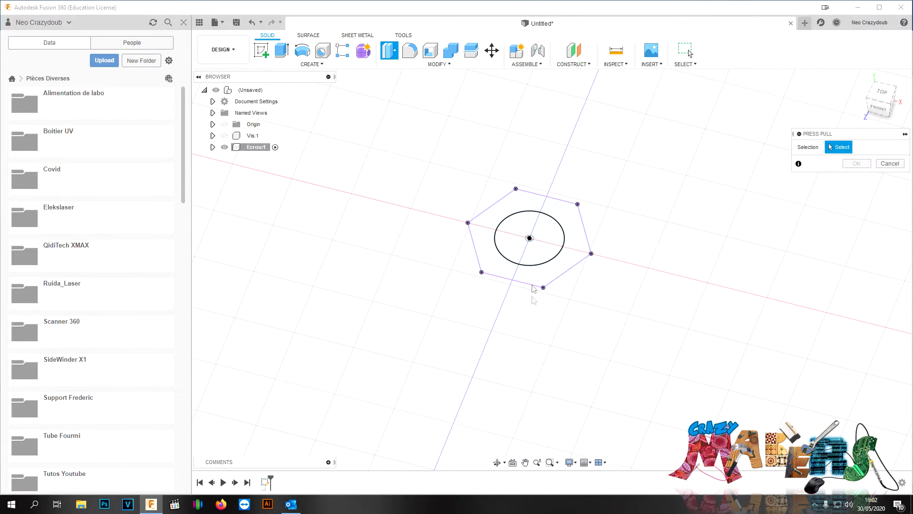
left_click(567, 239)
left_click_drag(566, 240, 563, 217)
type("15")
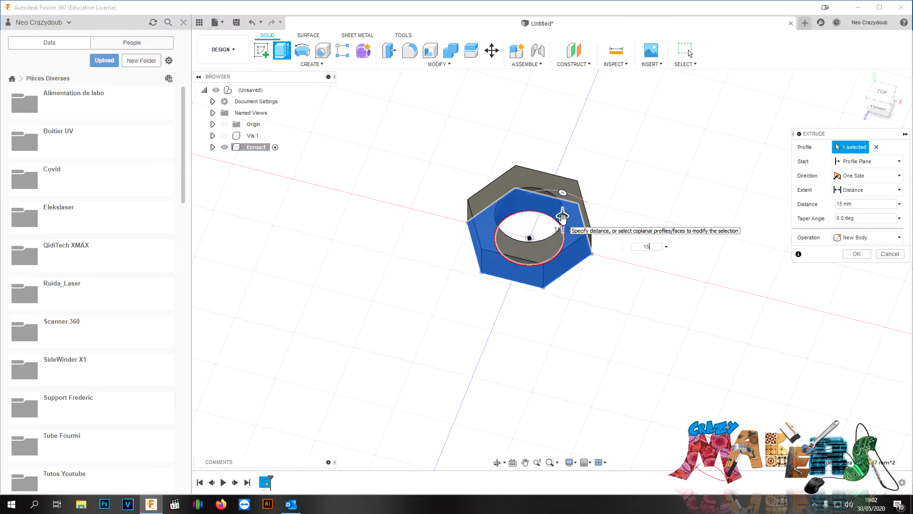
key("Return")
Step: Add a modeled, full-length, right-hand ISO Metric M30x3.5 thread, size 30.0 mm, to the nut's inner hole
mouse_move(884, 91)
left_mouse_down()
mouse_move(884, 64)
mouse_move(877, 82)
left_mouse_up()
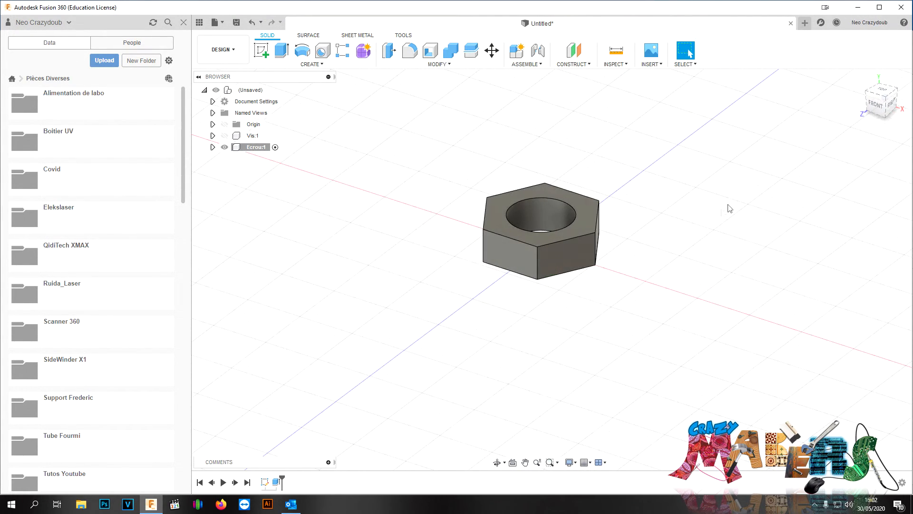
scroll(429, 162, "up", 2)
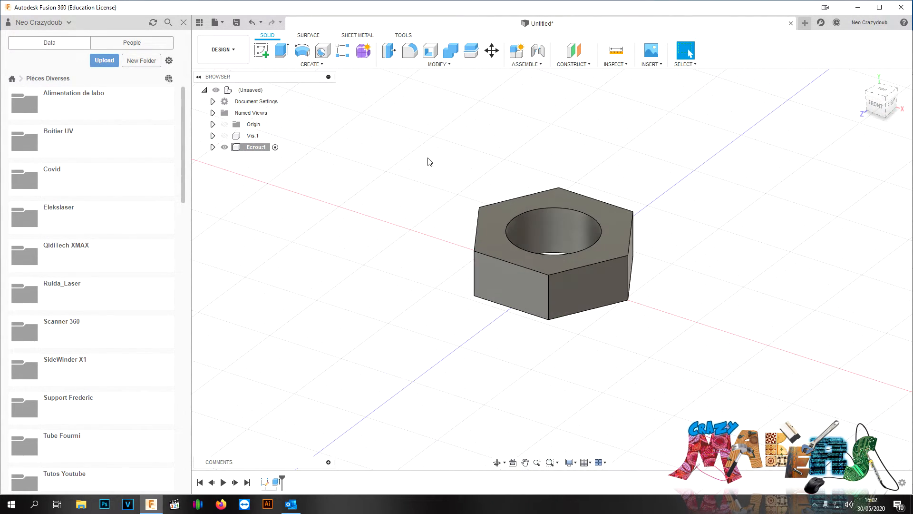
left_click(312, 64)
left_click(268, 205)
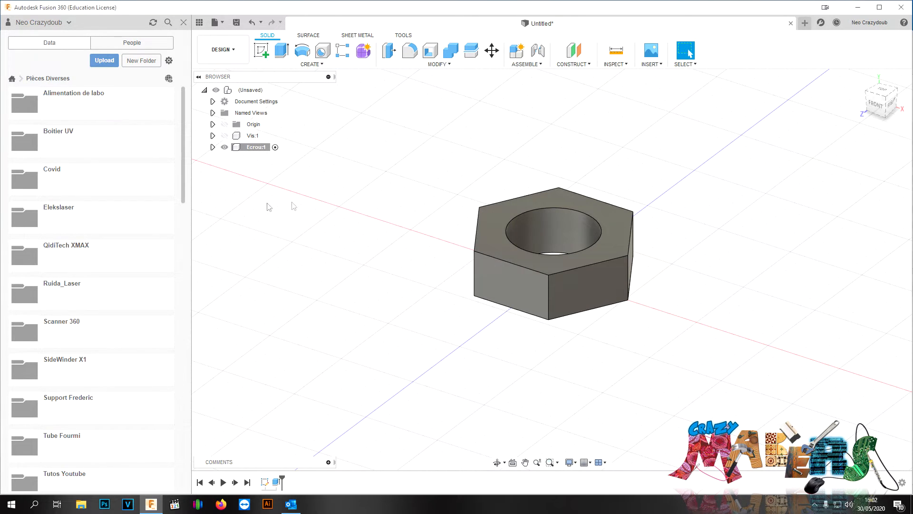
left_click(572, 229)
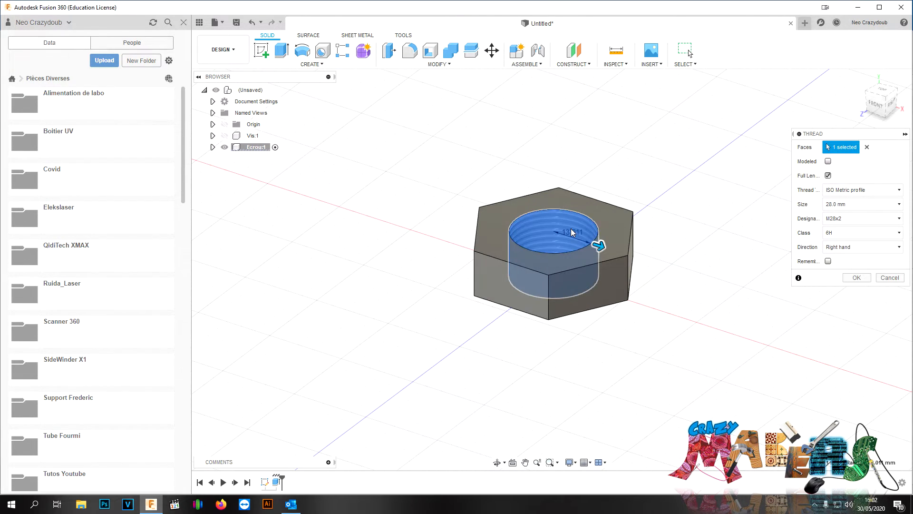
left_click(852, 204)
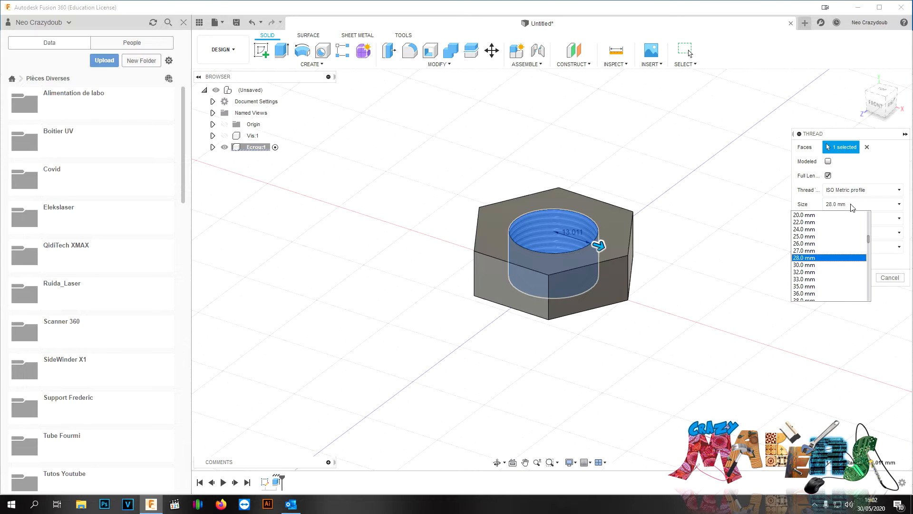
left_click(809, 265)
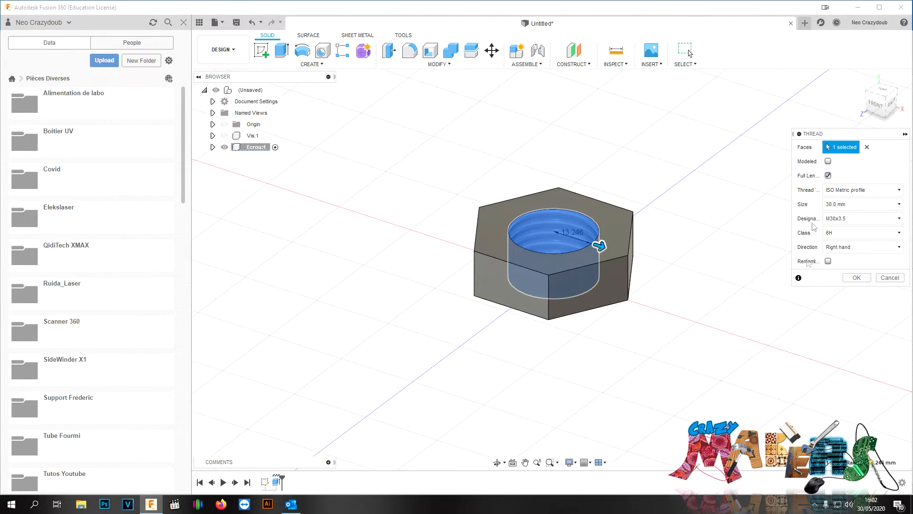
left_click(828, 161)
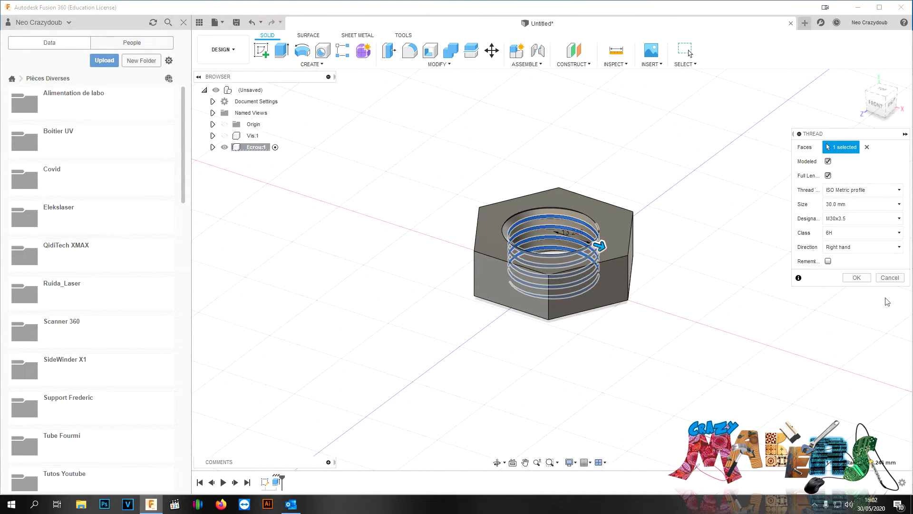
left_click(847, 280)
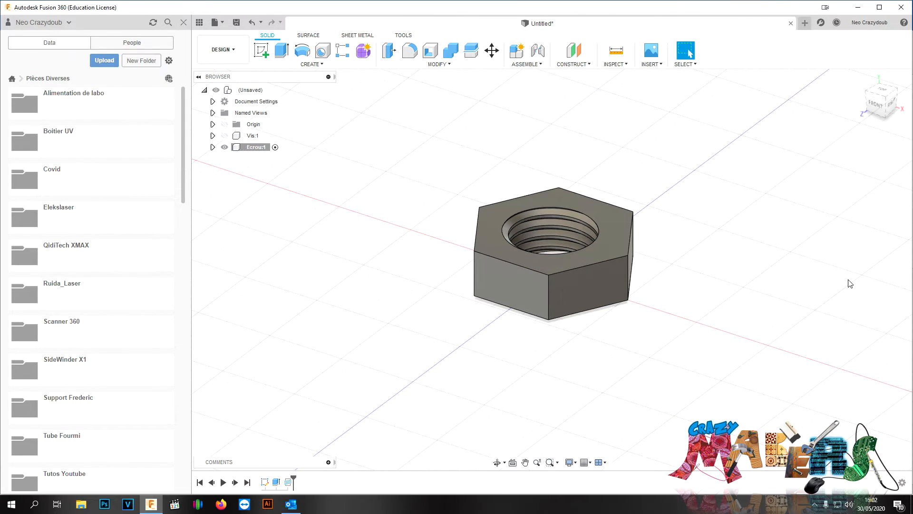
mouse_move(876, 105)
left_mouse_down()
mouse_move(877, 125)
mouse_move(877, 112)
left_mouse_up()
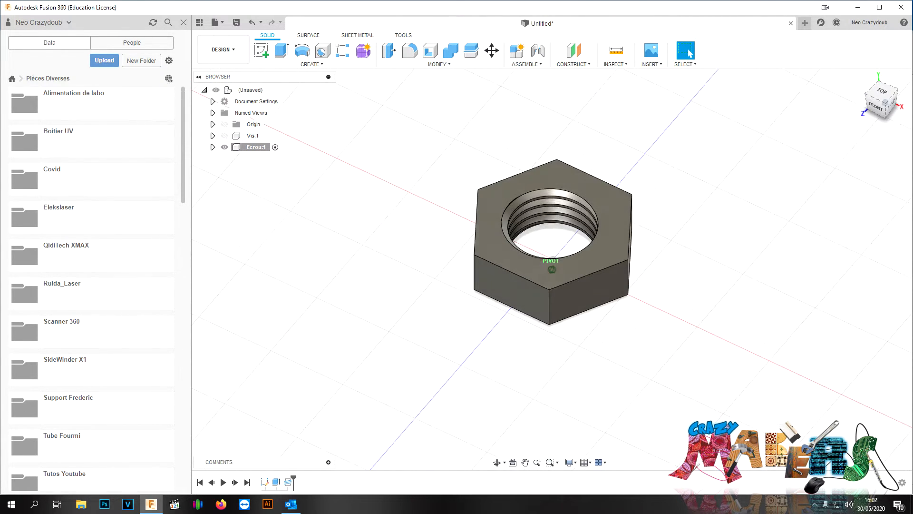
Step: Show Vis and move the Ecrou component about 47 mm upwards along the bolt's axis
left_click(224, 136)
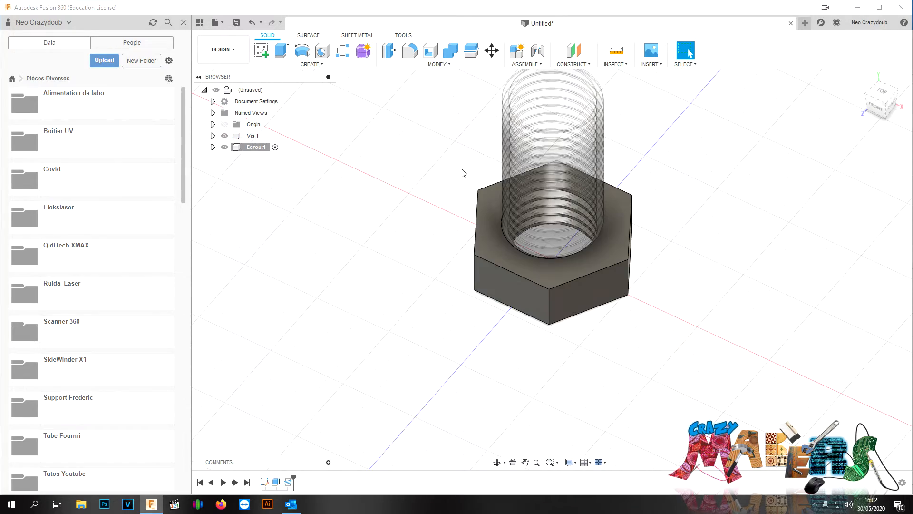
right_click(253, 149)
left_click(269, 164)
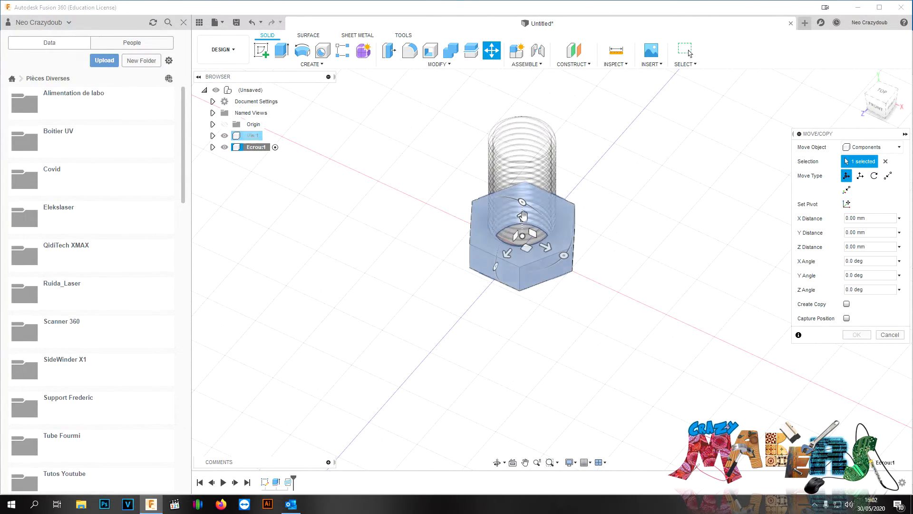
left_click_drag(522, 216, 523, 143)
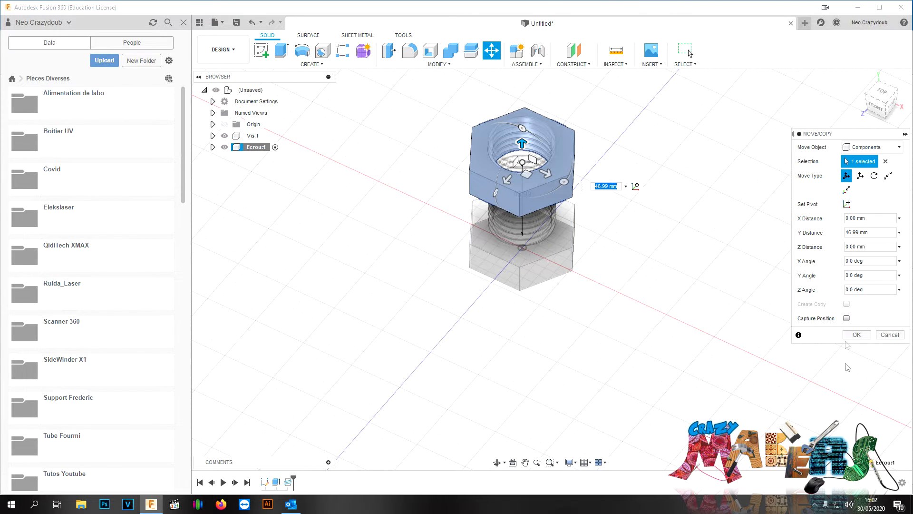
left_click(857, 335)
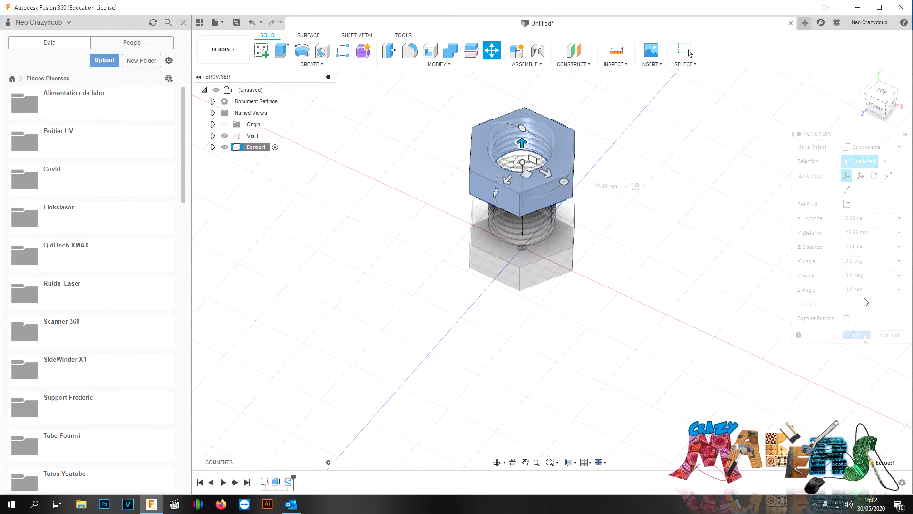
left_click(874, 109)
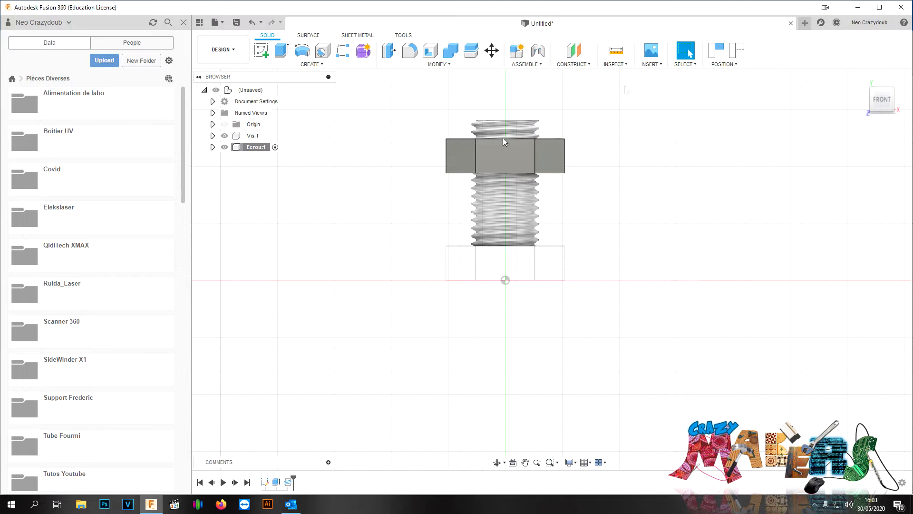
Step: Activate the top-level design and create a section analysis through the bolt and nut on the XY plane at 0 mm
left_click(274, 90)
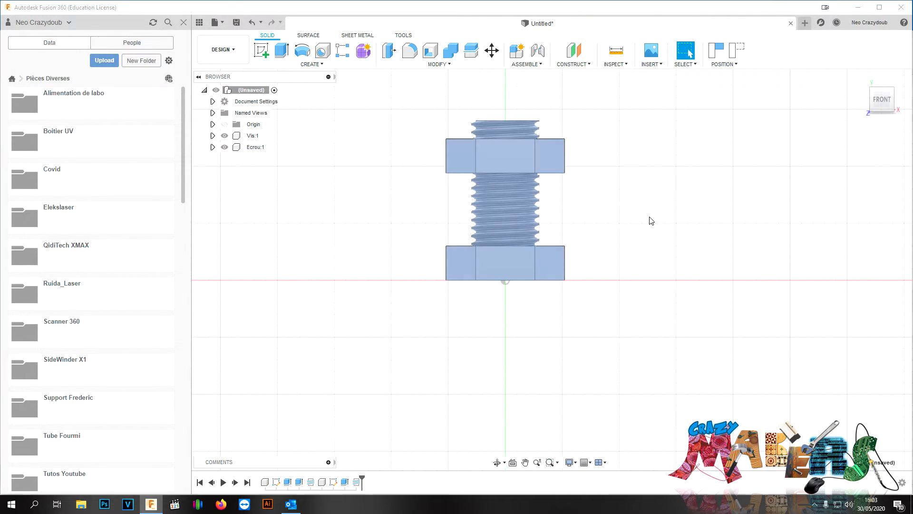
left_click(884, 105)
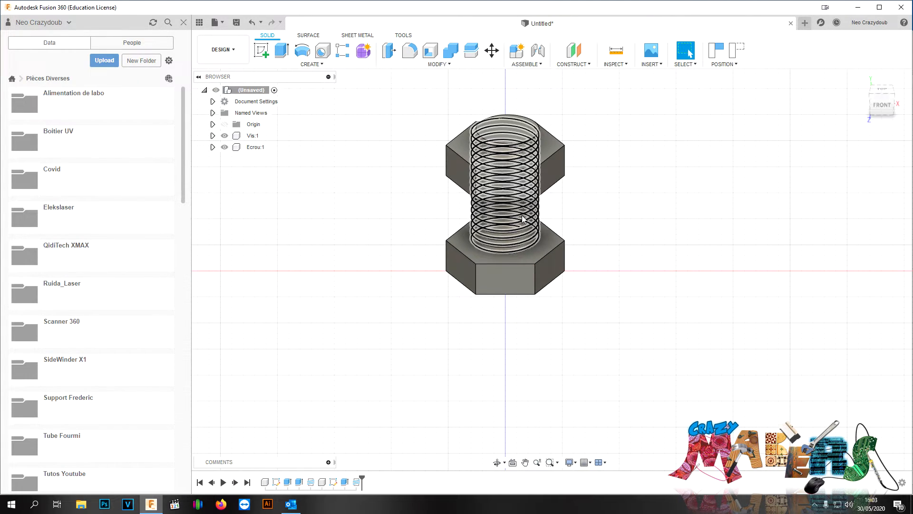
left_click(881, 106)
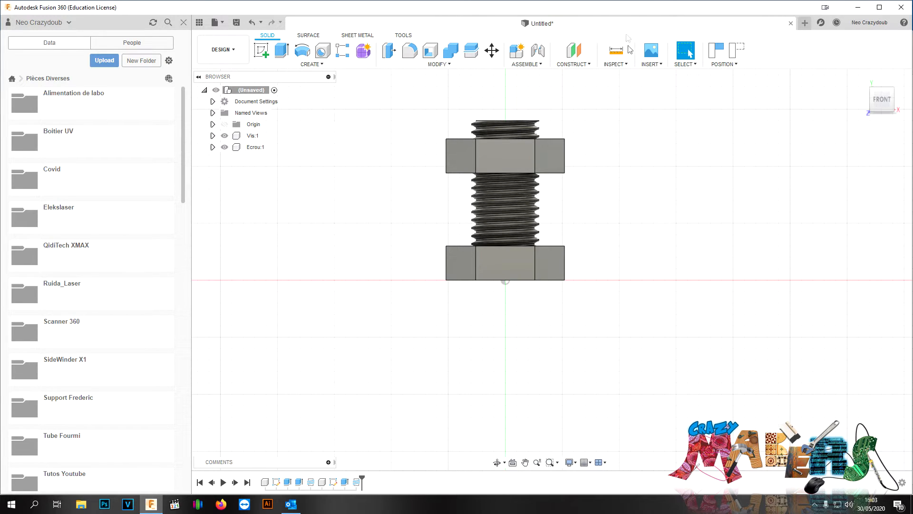
left_click(616, 64)
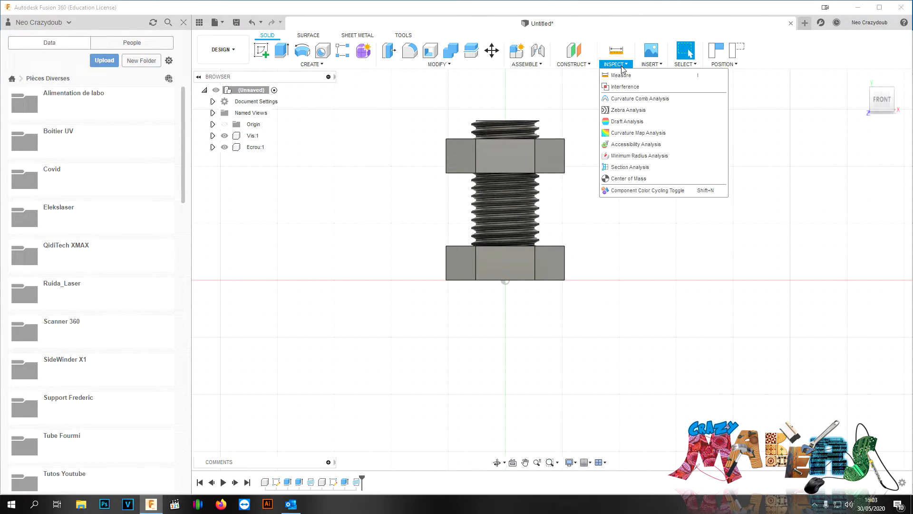
left_click(622, 167)
left_click(861, 78)
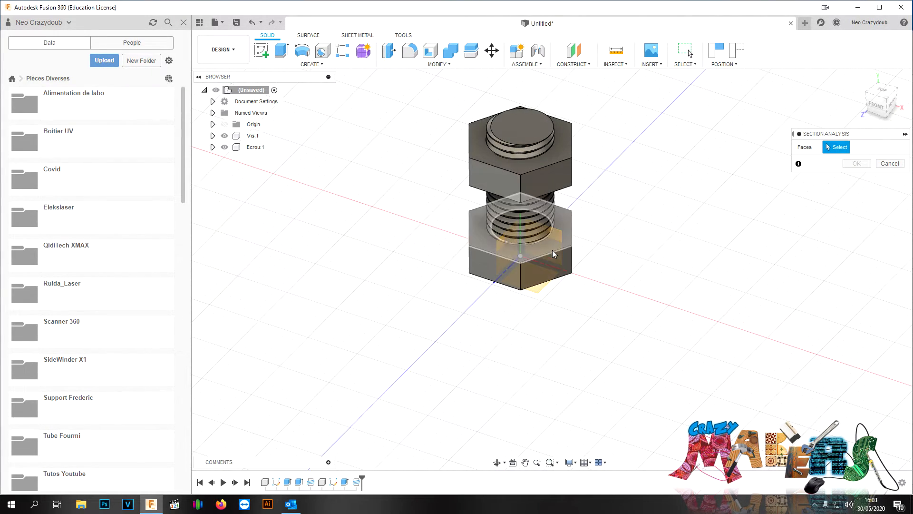
left_click(555, 236)
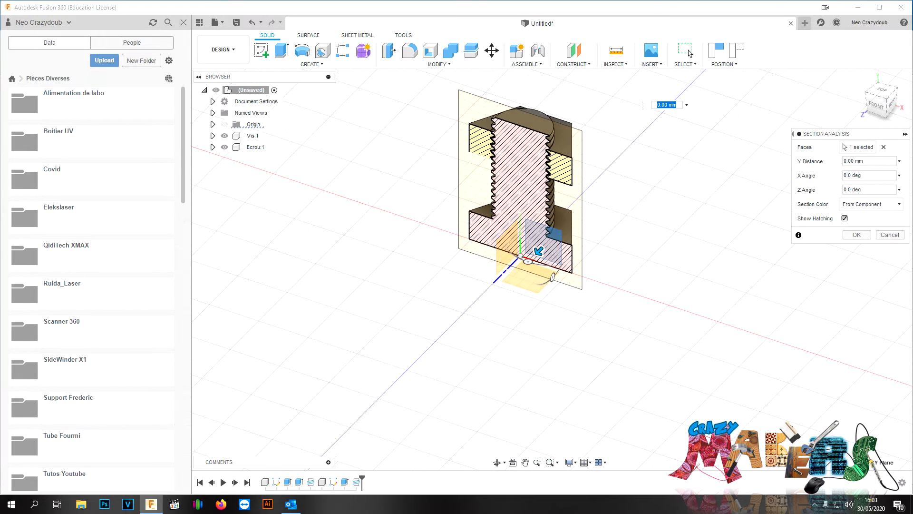
left_click(870, 109)
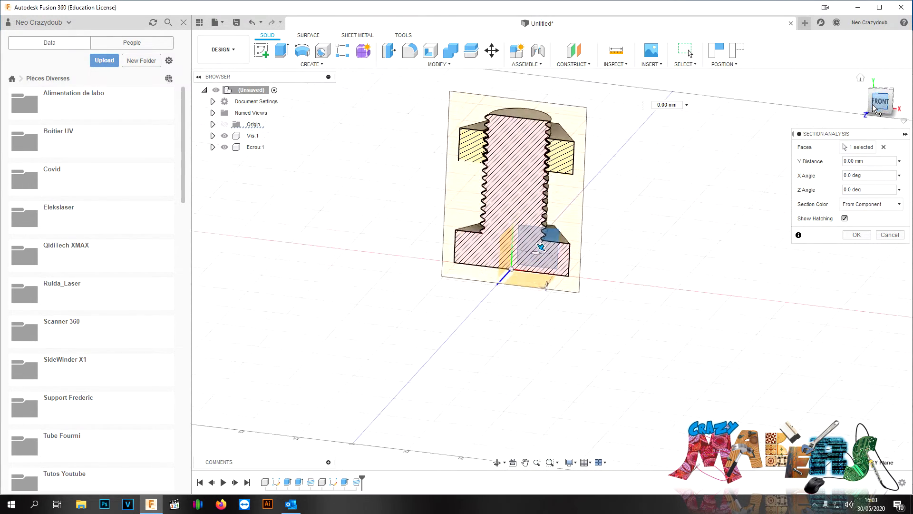
scroll(540, 161, "up", 10)
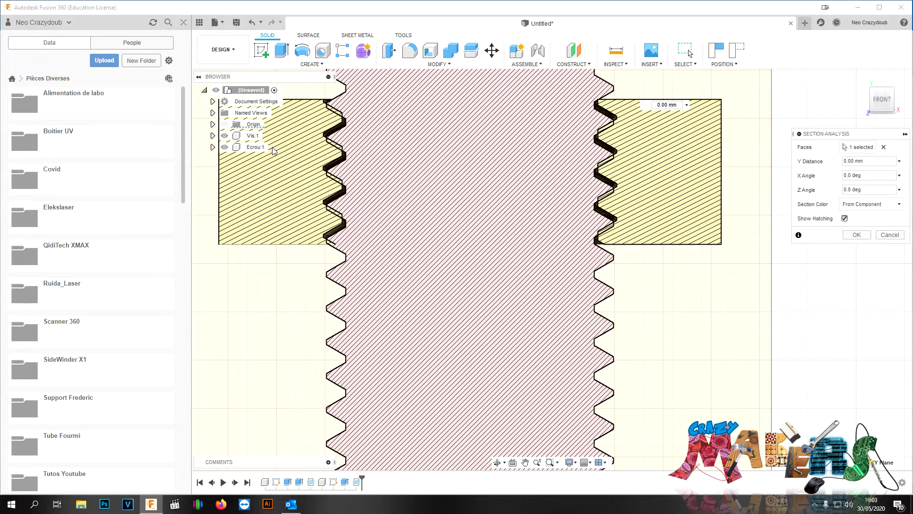
key("Return")
Step: Activate Ecrou and move it about -0.492 mm along Y so its thread meshes with the bolt's in the section
left_click(257, 159)
right_click(257, 158)
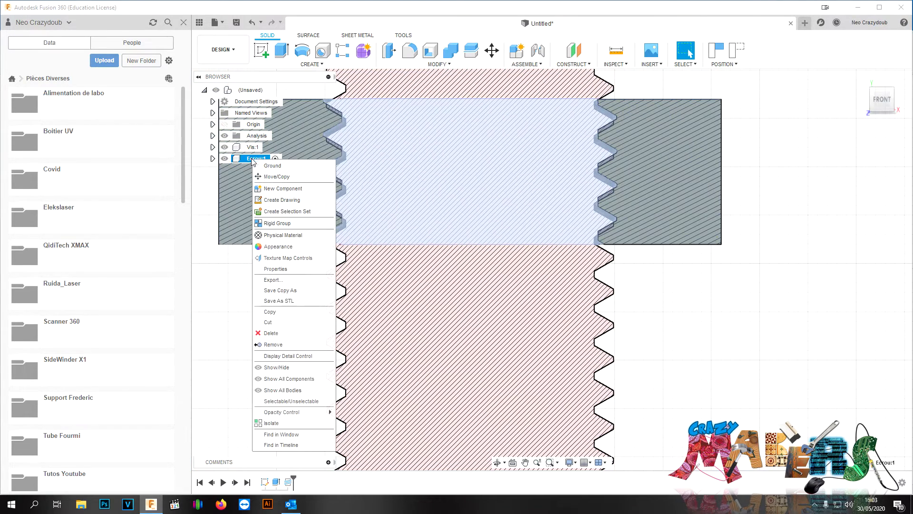
left_click(267, 177)
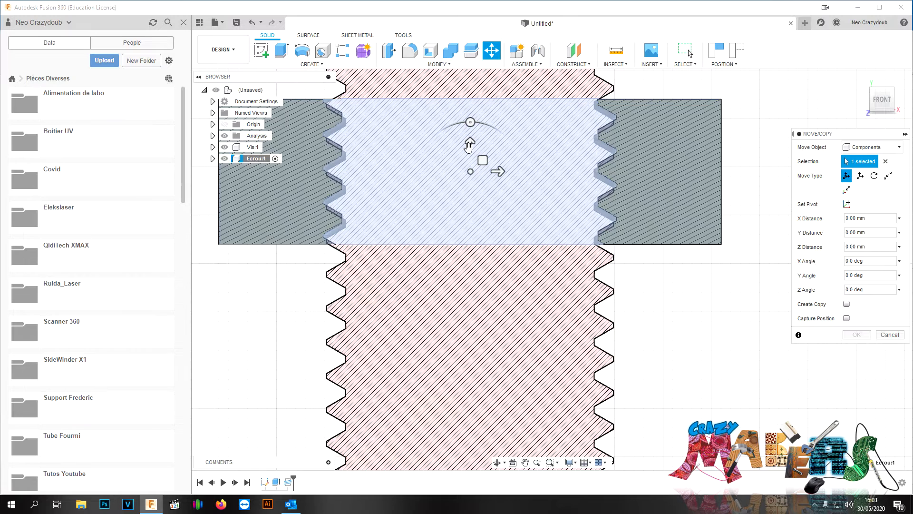
left_click_drag(470, 147, 469, 151)
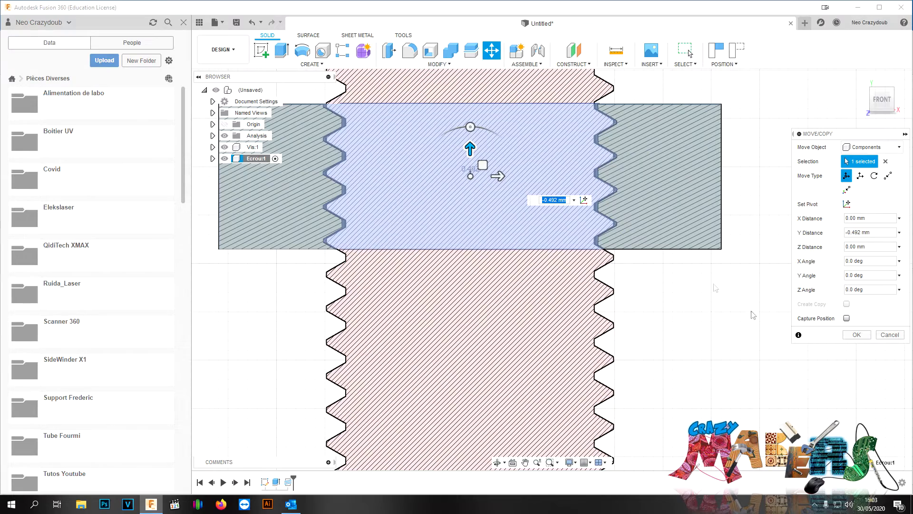
left_click(858, 335)
Step: Hide the section analysis and the Vis component so that only the nut is displayed
scroll(346, 188, "up", 5)
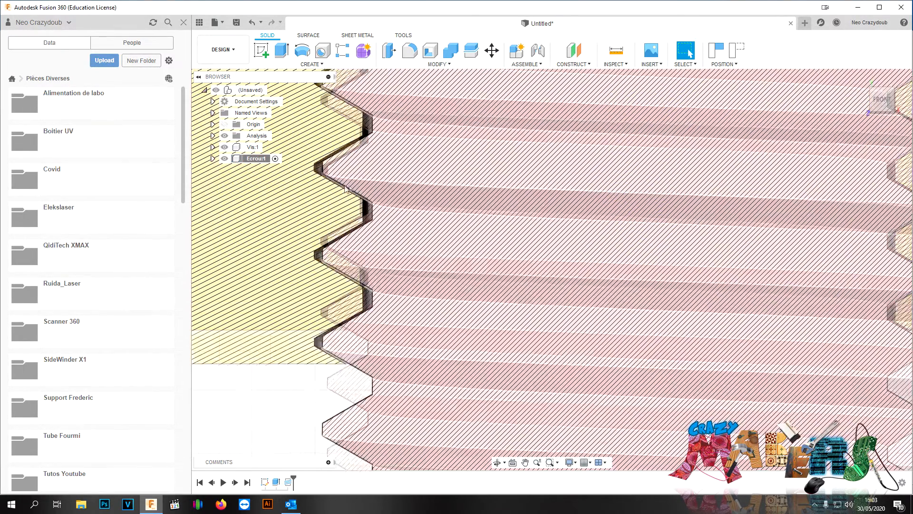
scroll(346, 188, "up", 4)
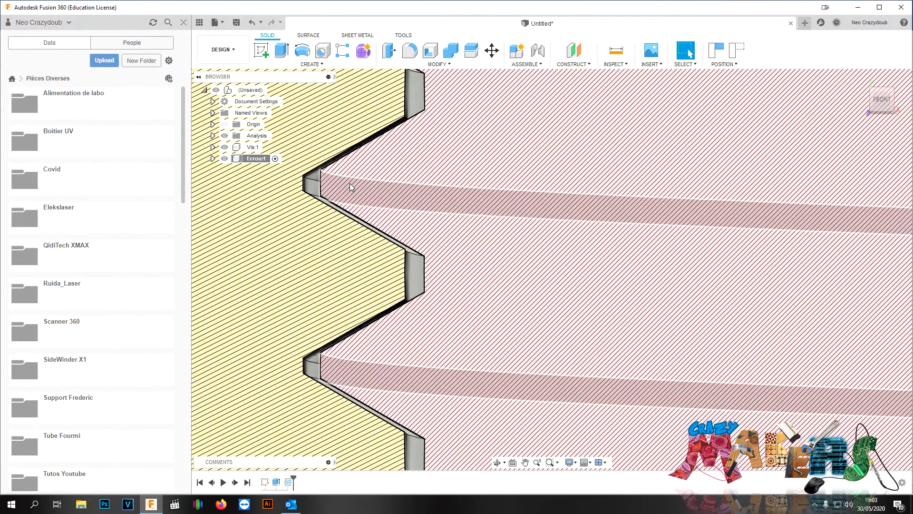
scroll(373, 187, "down", 4)
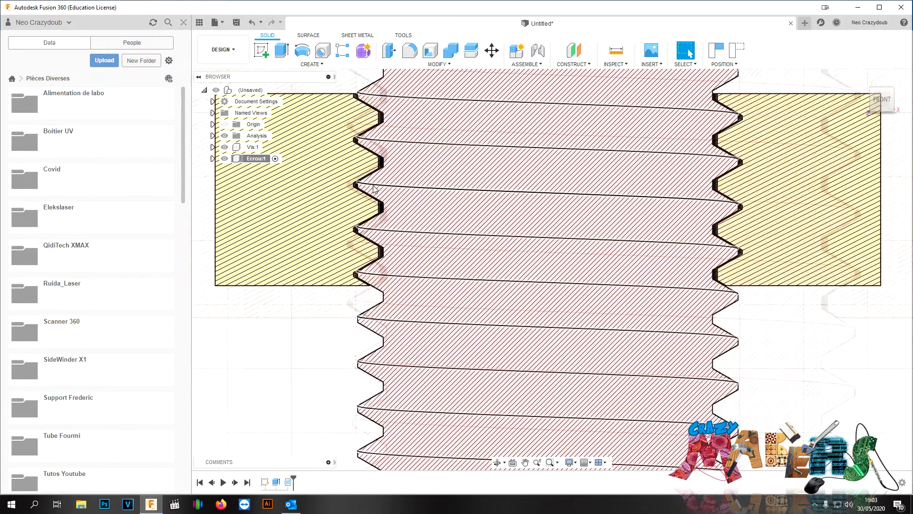
scroll(373, 188, "down", 6)
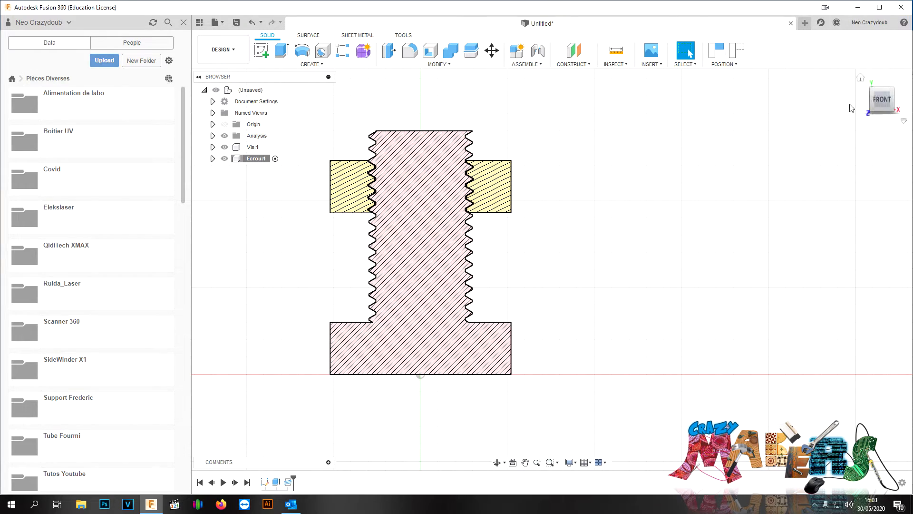
left_click_drag(879, 99, 836, 114)
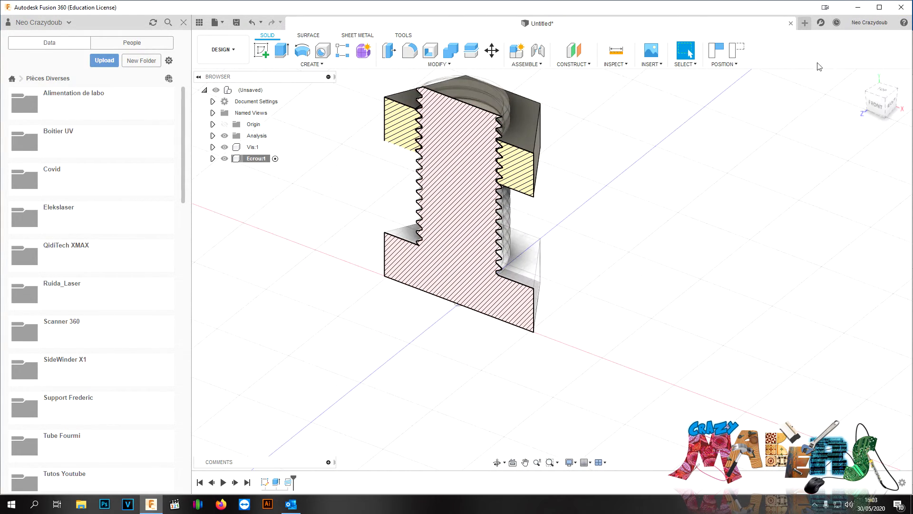
left_click(224, 135)
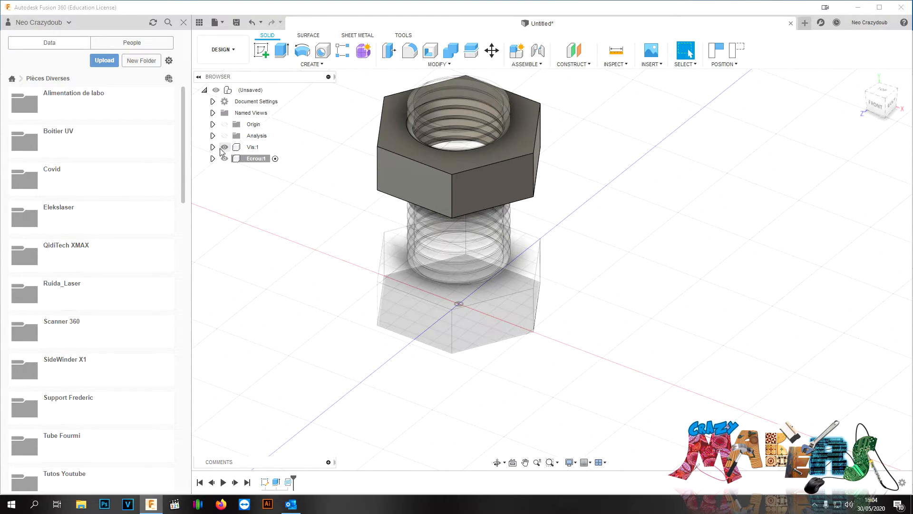
left_click(224, 148)
scroll(462, 107, "up", 5)
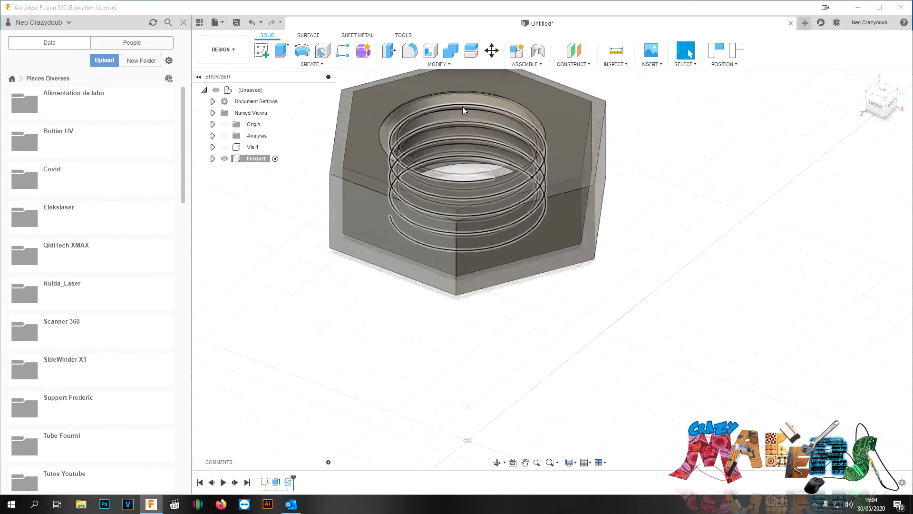
Step: Offset the upper and lower helical flank faces of the nut's internal thread by -0.5 mm
left_click(433, 65)
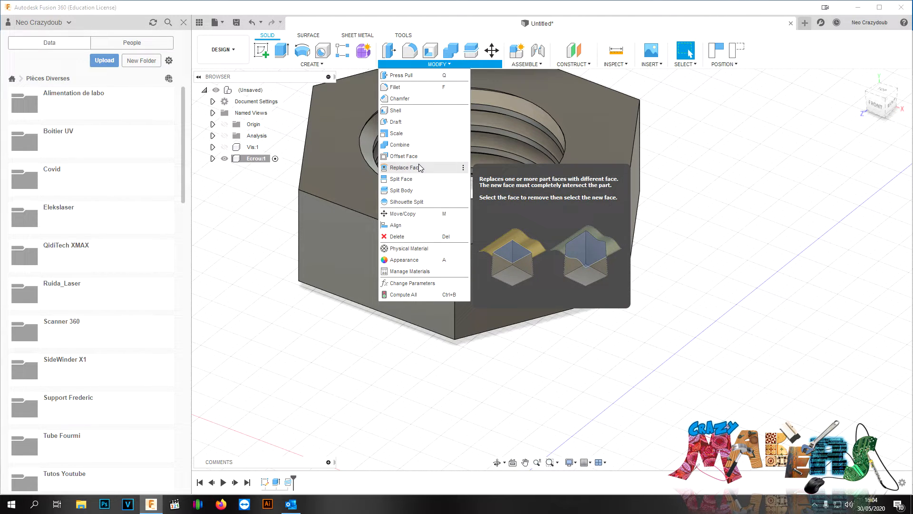
left_click(446, 65)
left_click(448, 65)
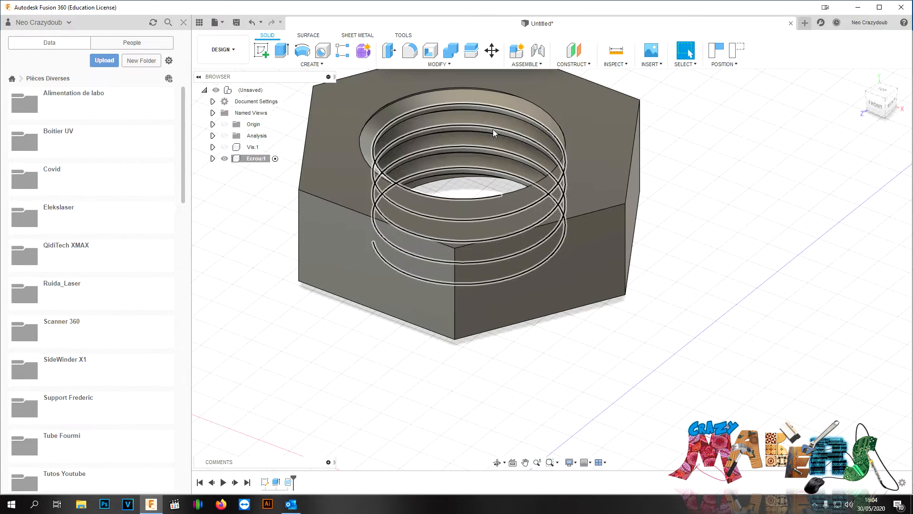
left_click(443, 65)
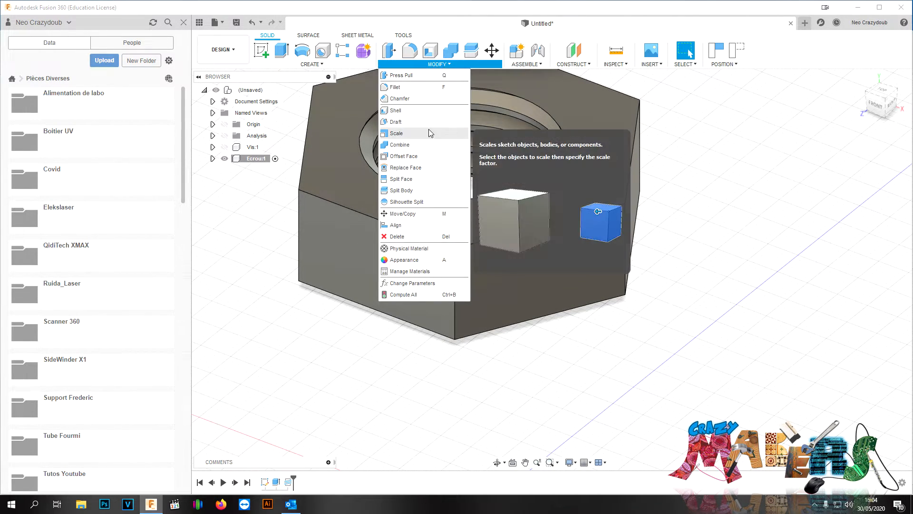
left_click(403, 156)
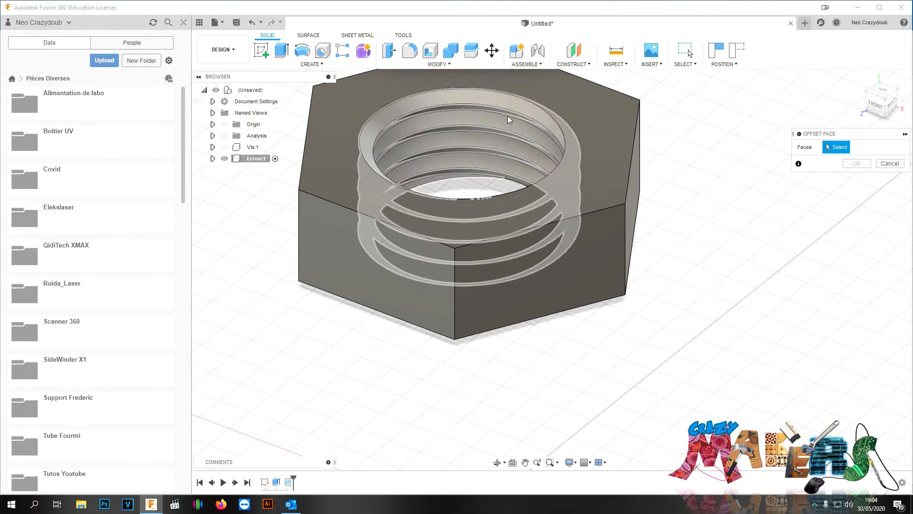
left_click(491, 101)
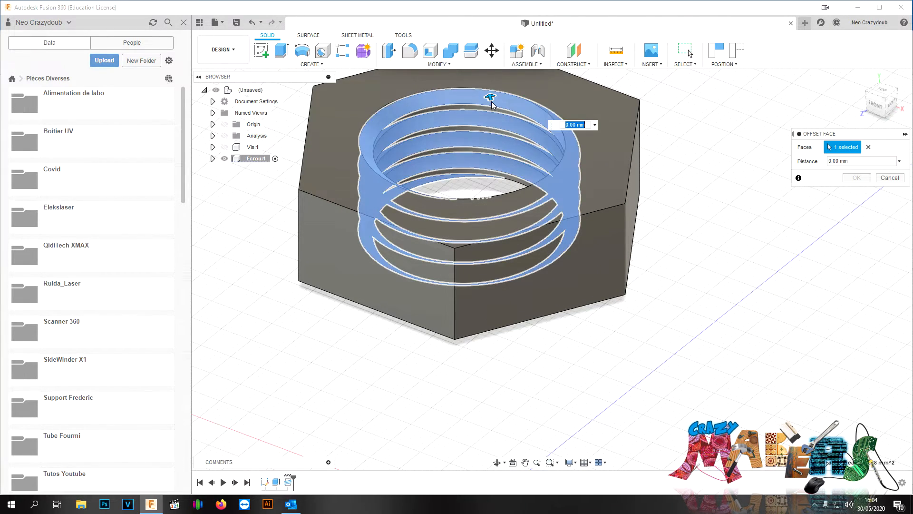
mouse_move(875, 103)
left_mouse_down()
mouse_move(875, 94)
mouse_move(875, 110)
left_mouse_up()
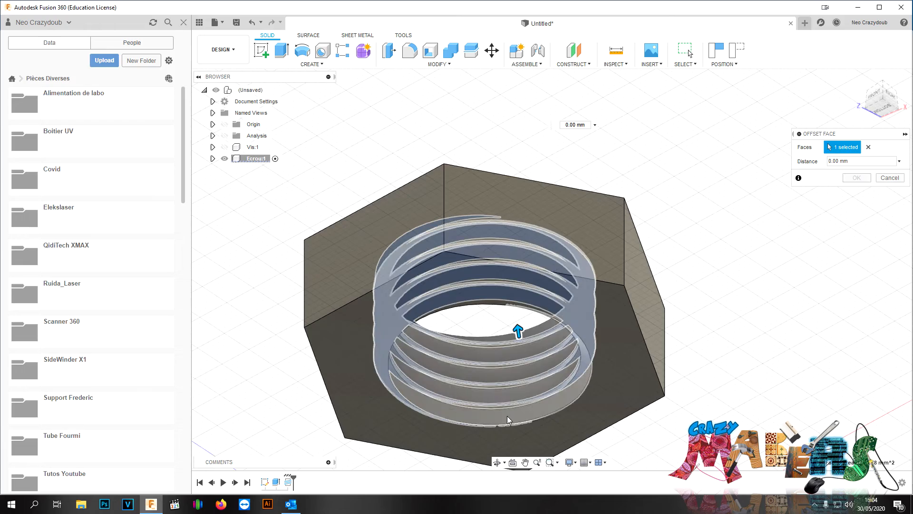
left_click(508, 420)
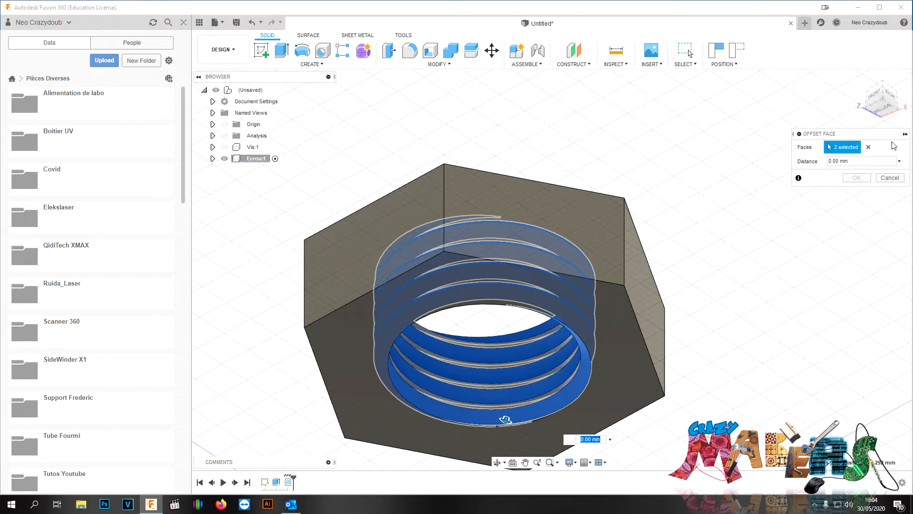
left_click(881, 111)
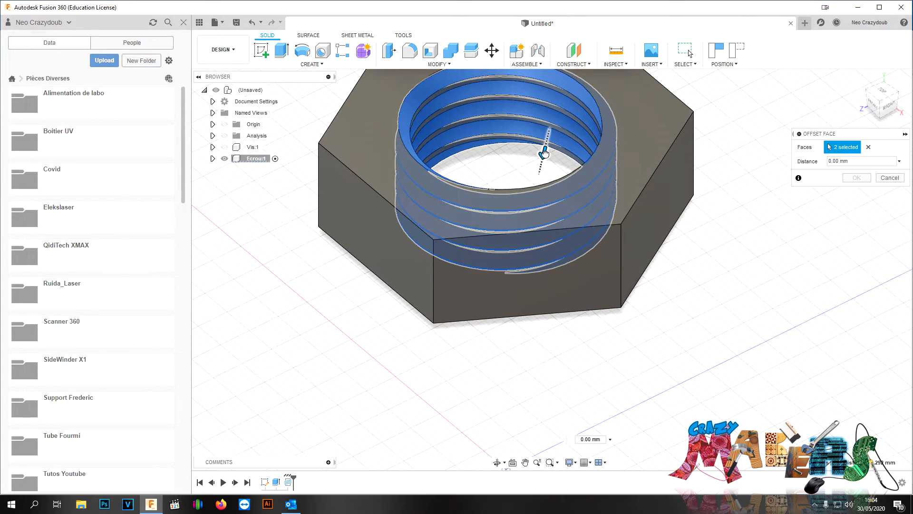
left_click_drag(545, 153, 617, 175)
type("-0.5")
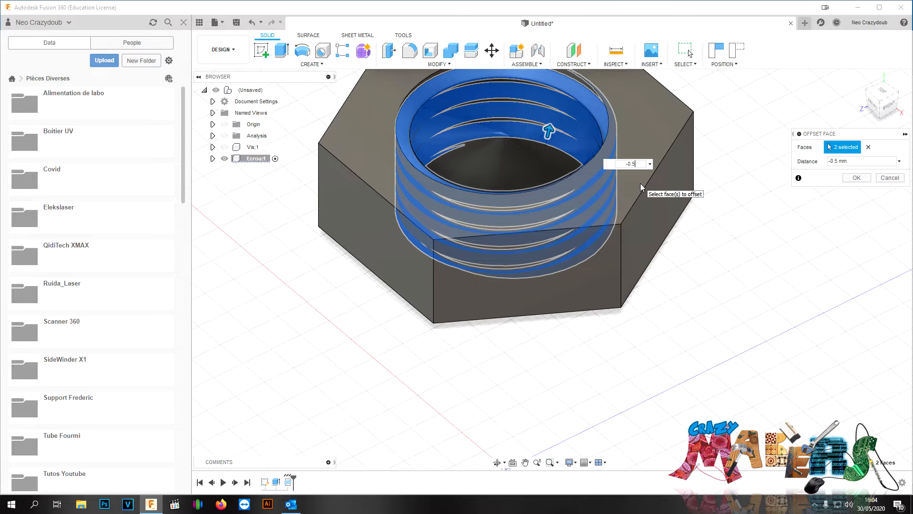
key("Return")
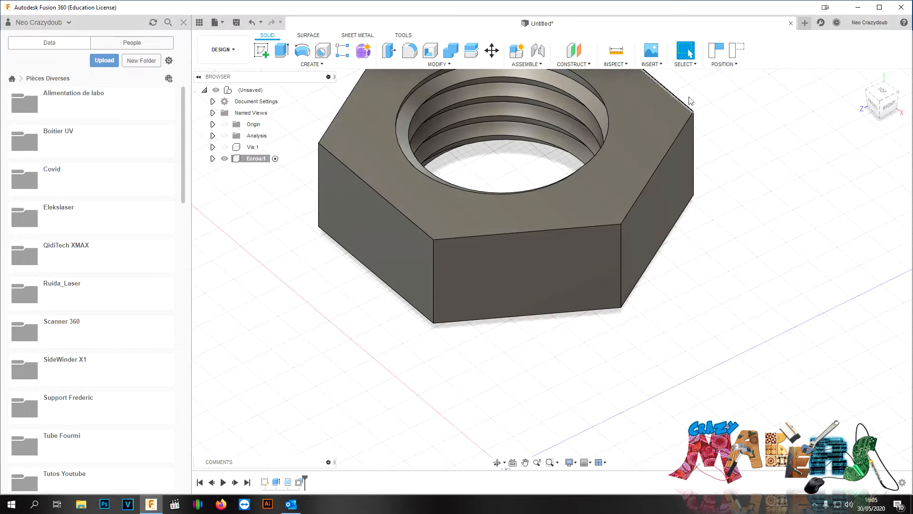
left_click(885, 95)
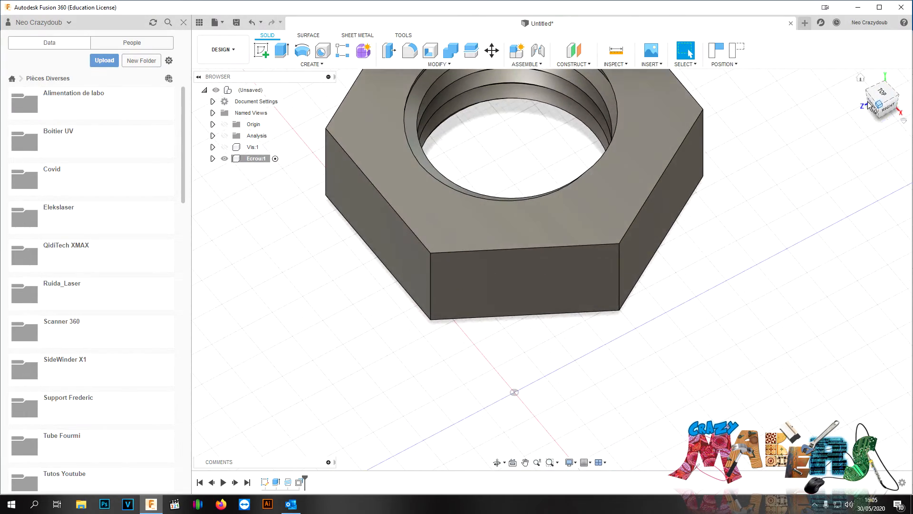
middle_click_drag(752, 152, 747, 305)
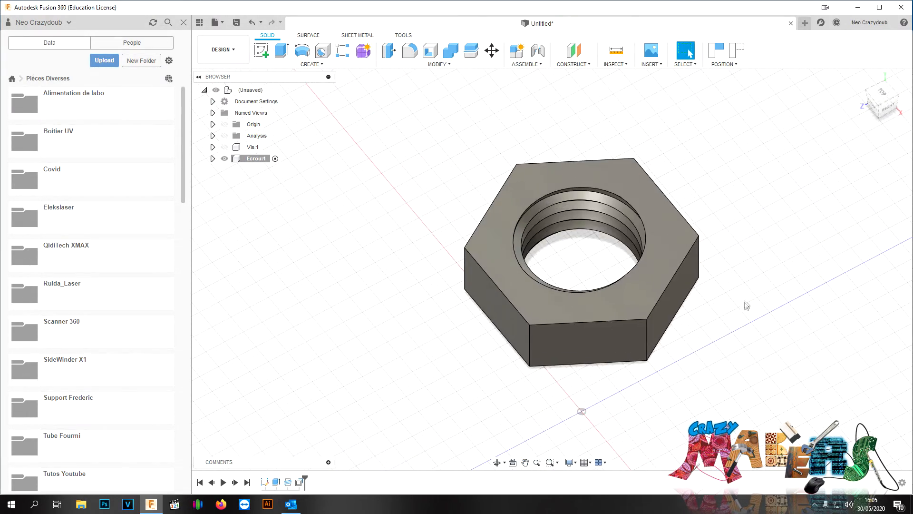
Step: Show the Vis component and the section analysis, and examine the clearance between the bolt and nut threads from the front
left_click_drag(883, 94, 879, 82)
scroll(706, 280, "up", 3)
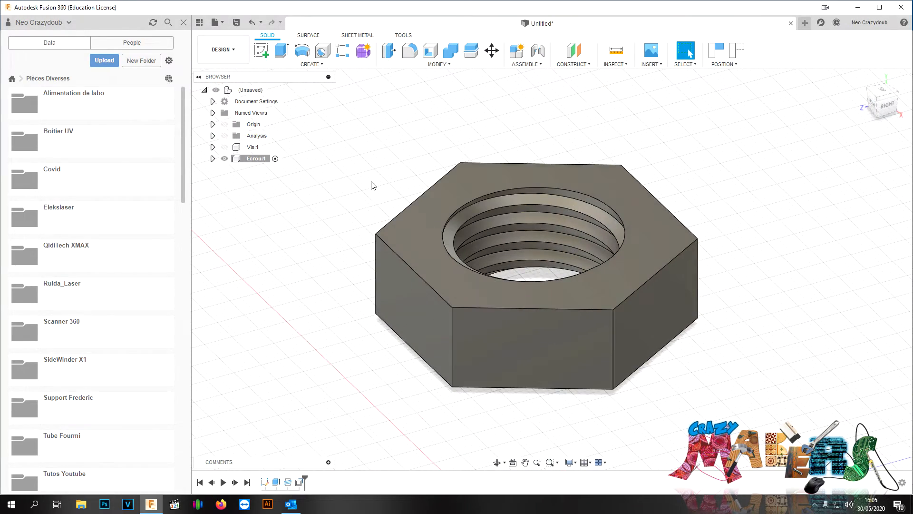
left_click(224, 147)
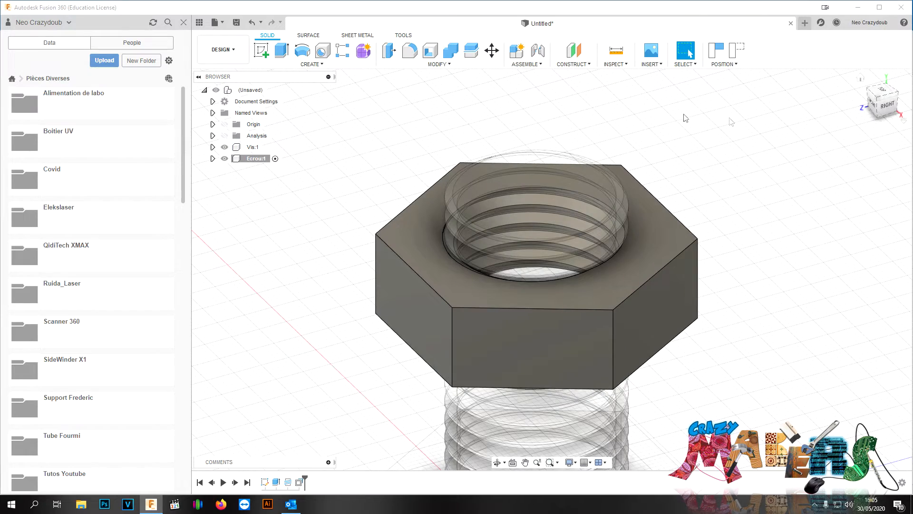
left_click(224, 136)
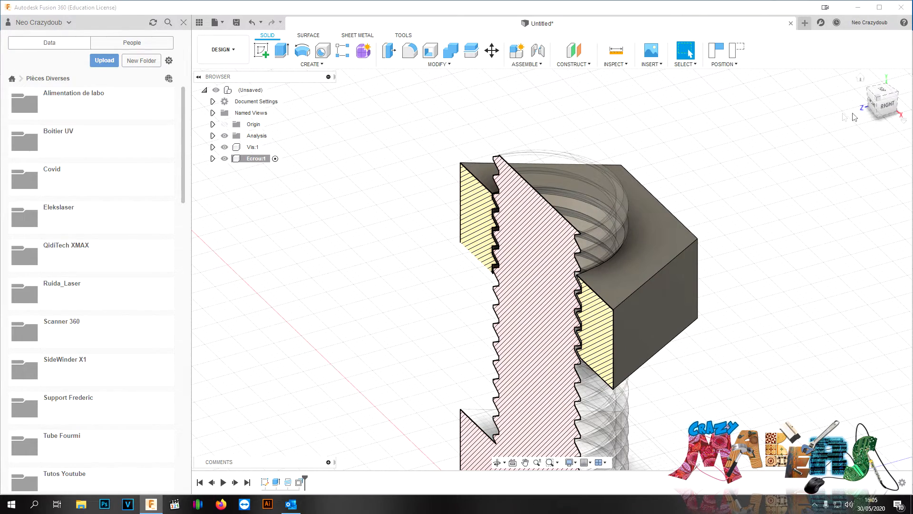
left_click(872, 104)
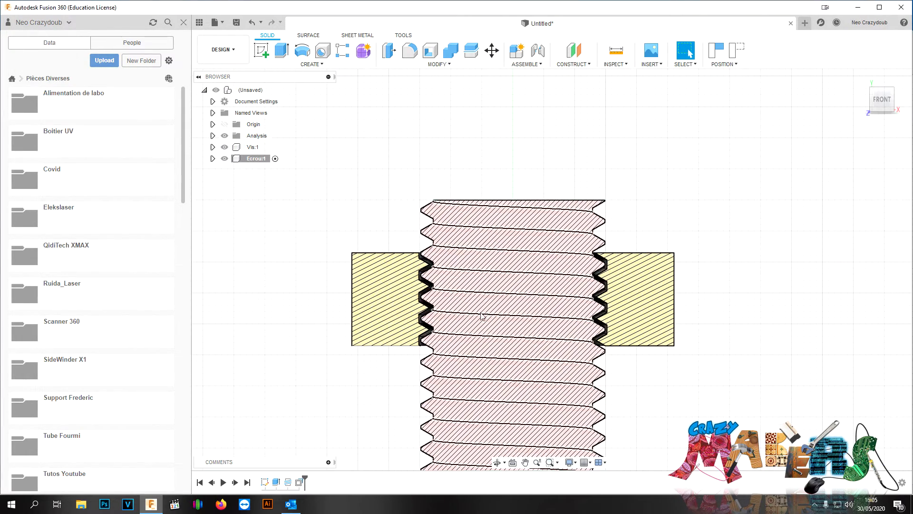
scroll(479, 322, "up", 6)
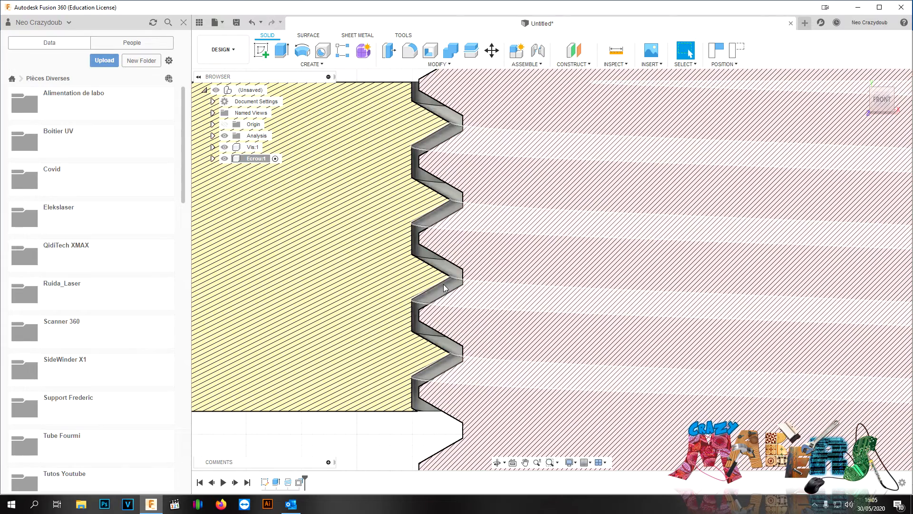
scroll(443, 284, "down", 6)
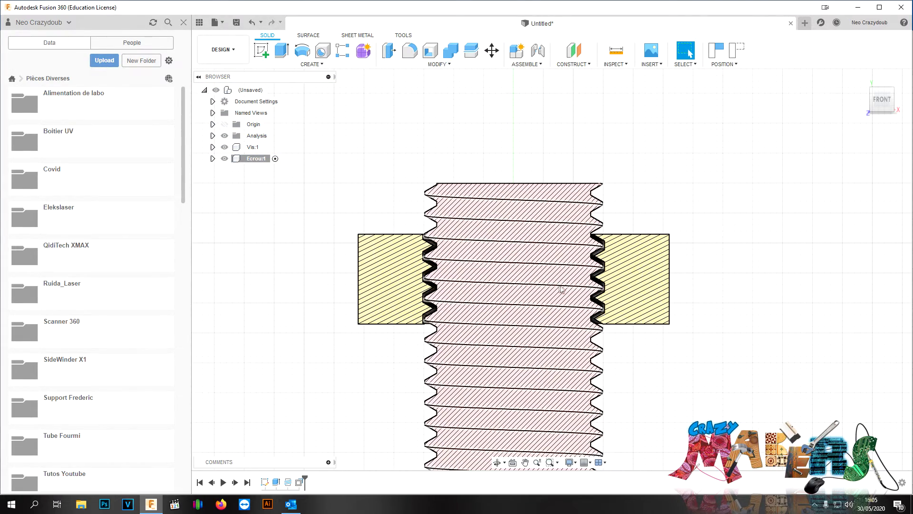
scroll(590, 287, "up", 2)
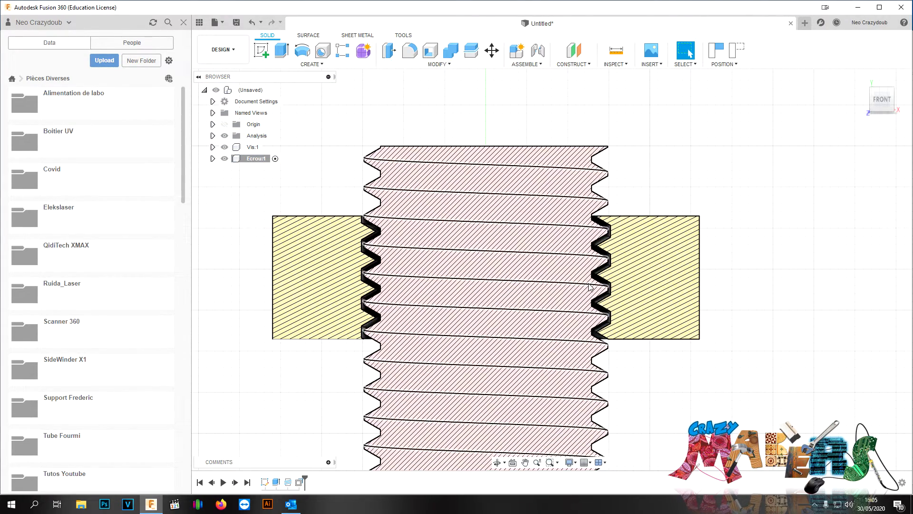
scroll(629, 302, "up", 1)
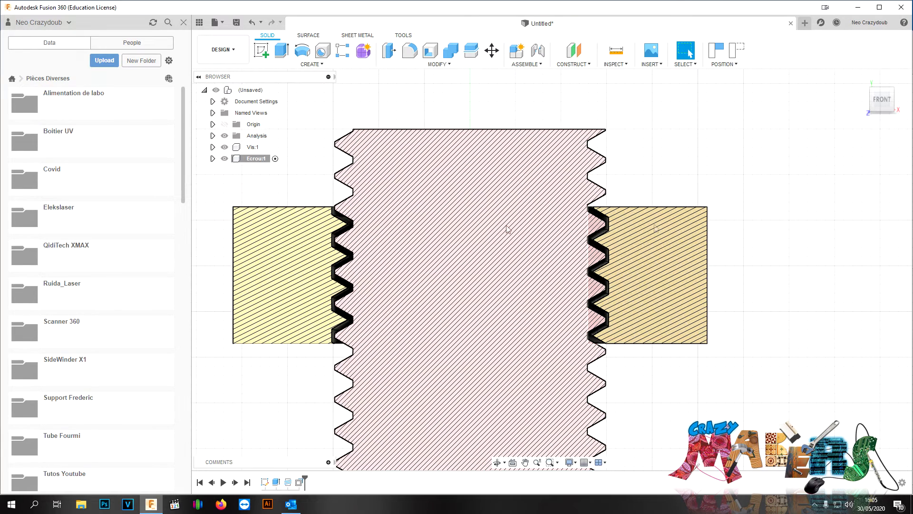
Step: Hide the section analysis so that the whole nut is displayed on the bolt
left_click(224, 136)
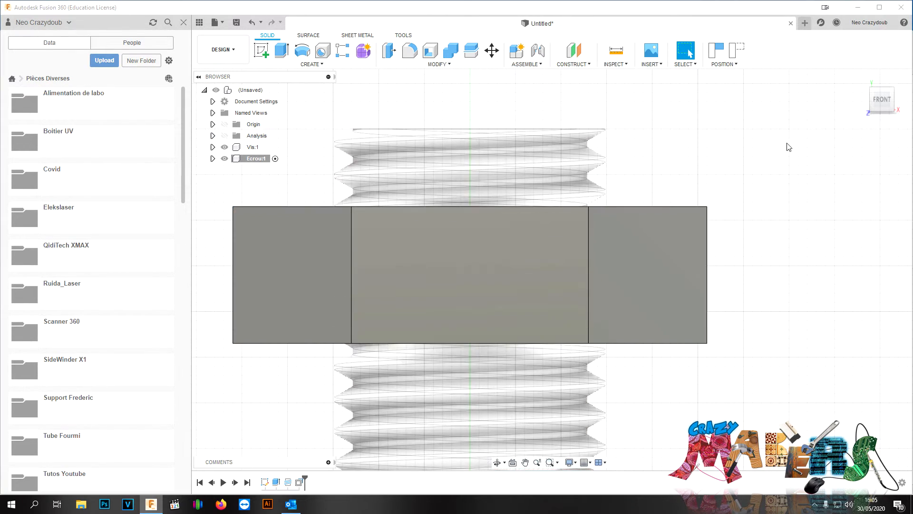
left_click(891, 105)
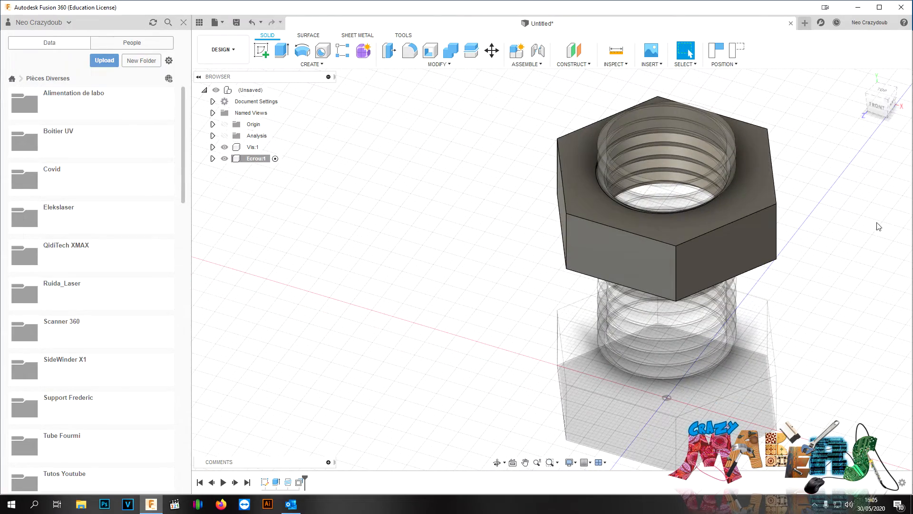
middle_click_drag(879, 226, 706, 215)
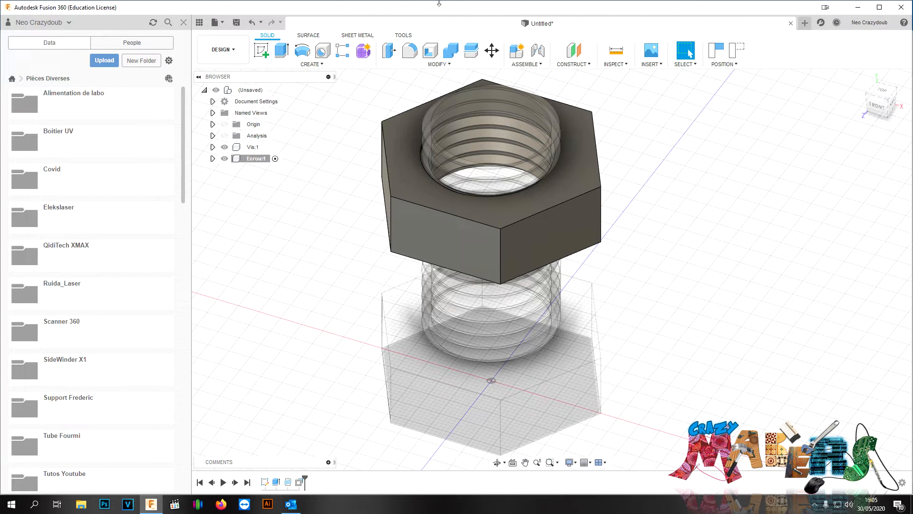
Step: Start a fillet on the nut and select the six outer edges of its upper hexagonal face
left_click(439, 64)
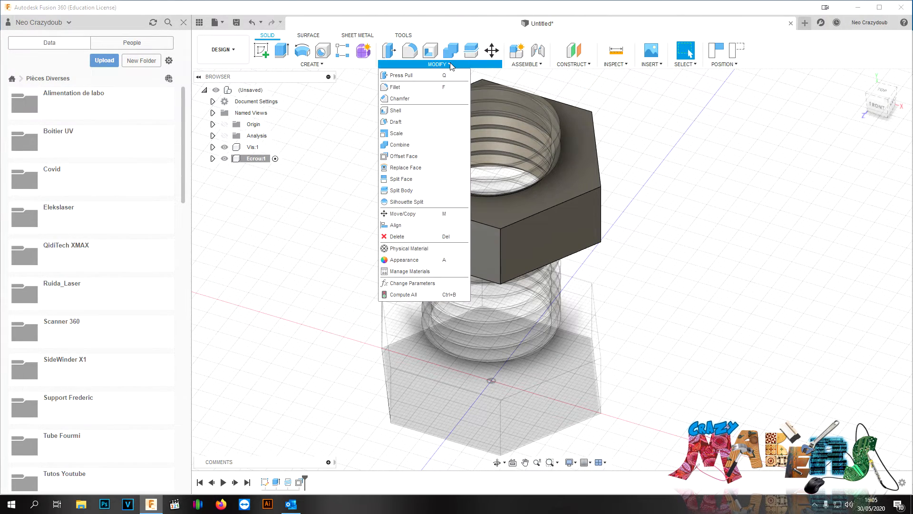
left_click(395, 87)
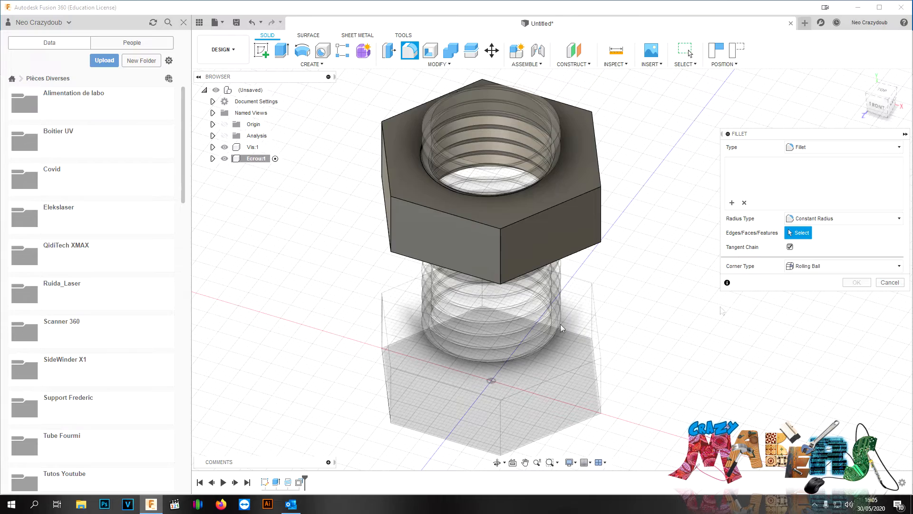
left_click(573, 199)
left_click(597, 148)
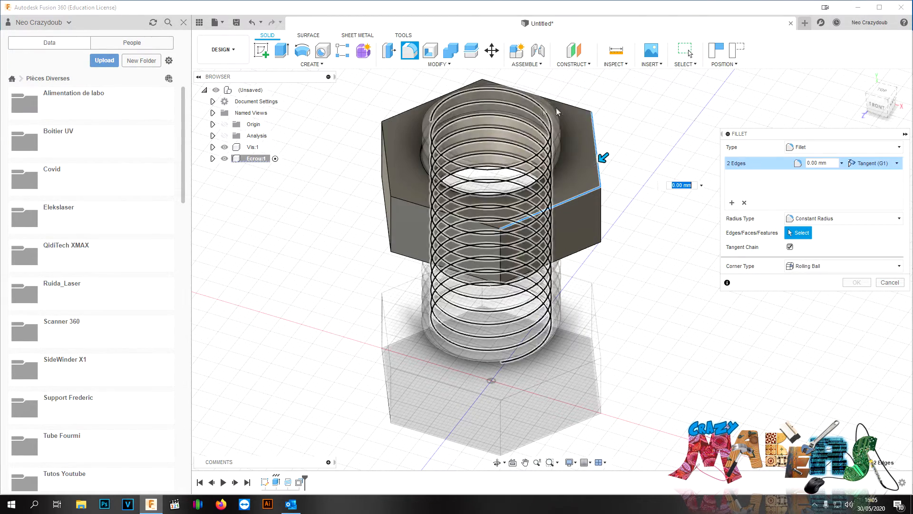
left_click(570, 106)
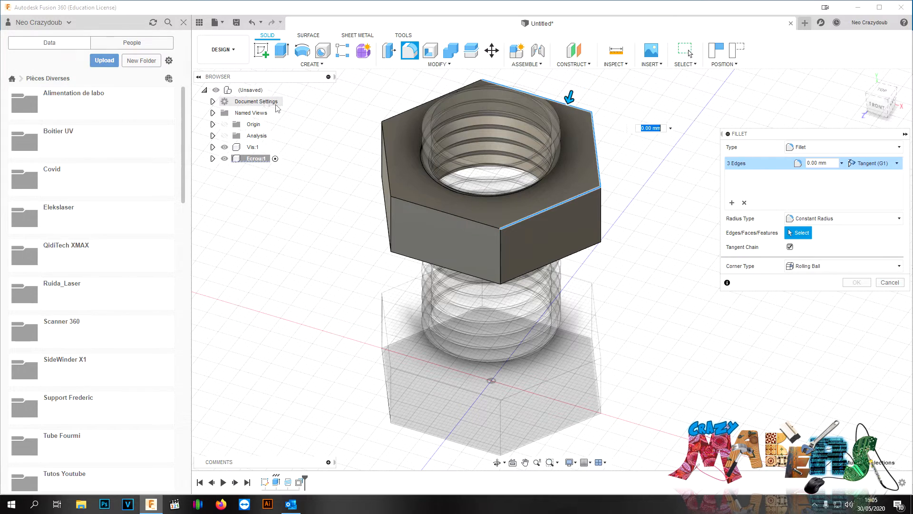
left_click(388, 116)
left_click(425, 207)
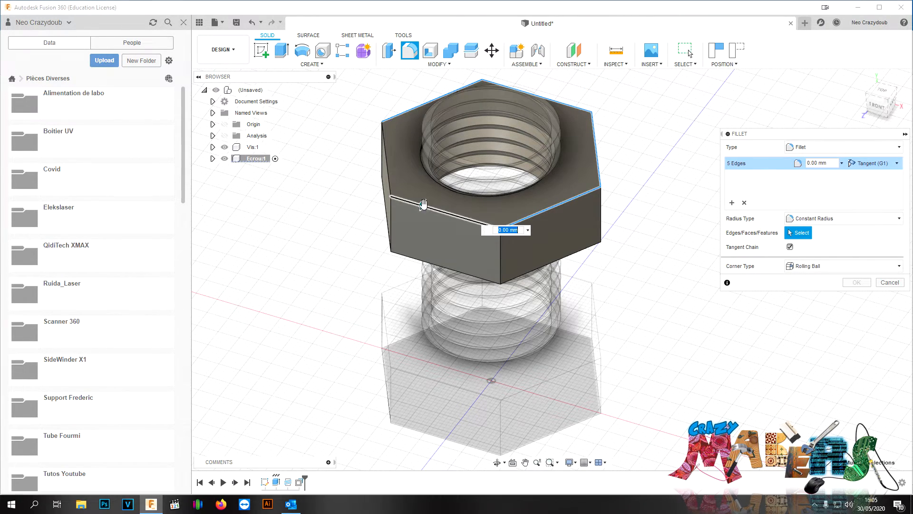
left_click(387, 182)
Step: Add the six outer edges of the nut's lower hexagonal face to the fillet selection
left_click(386, 228)
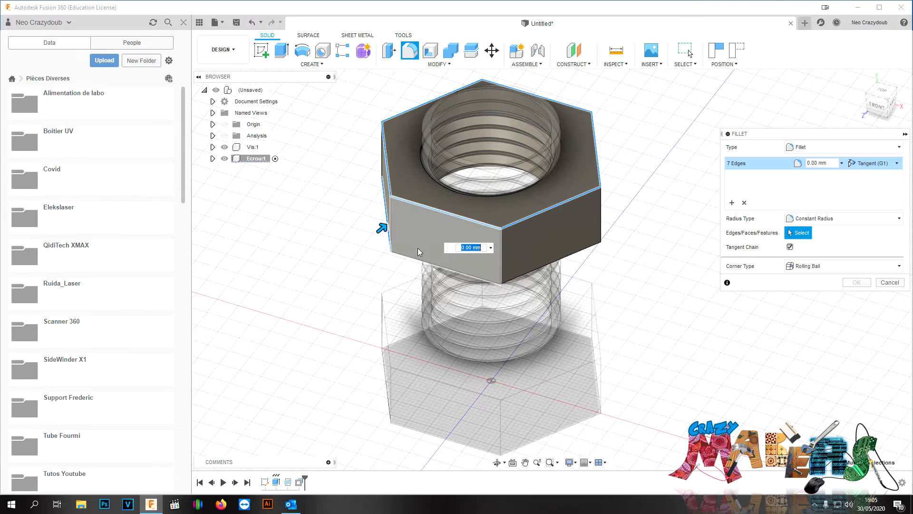
left_click(415, 260)
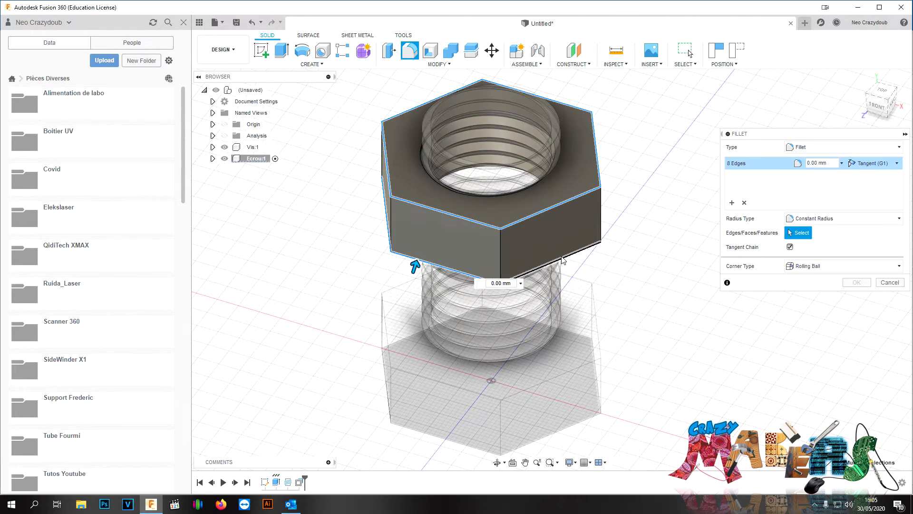
left_click(559, 261)
left_click(598, 219)
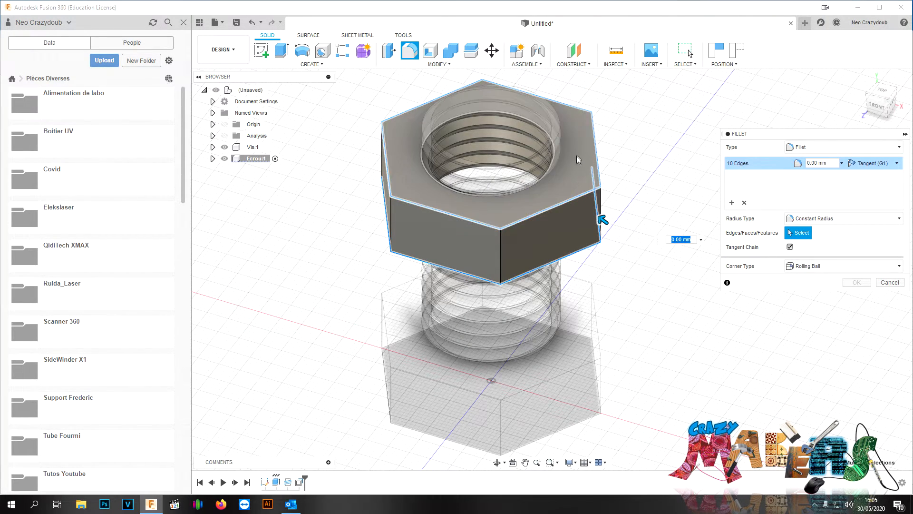
left_click(578, 163)
left_click(405, 164)
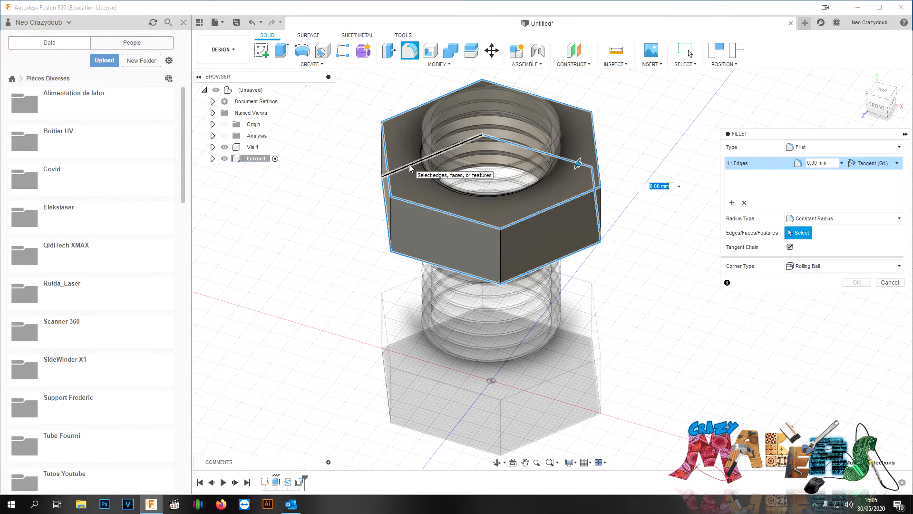
Step: Keep the fillet's radius type at Constant Radius and set the radius to 1 mm
left_click(814, 219)
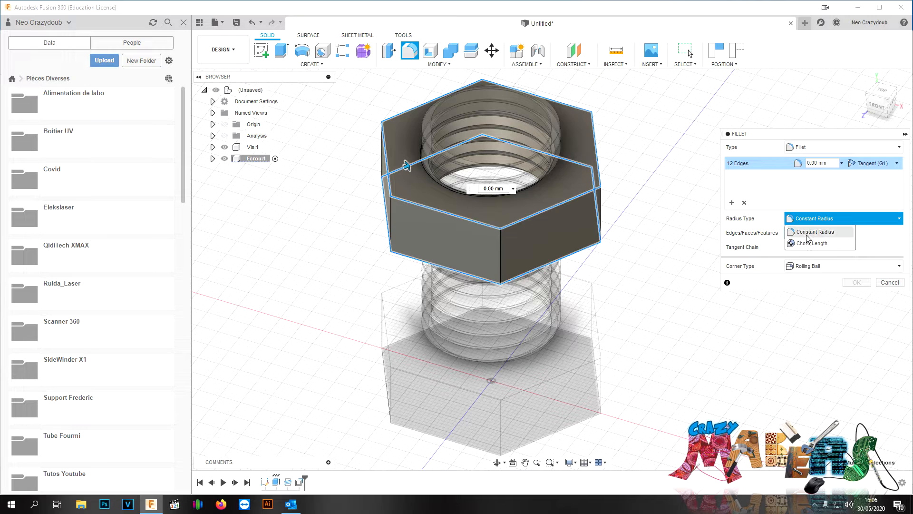
left_click(816, 163)
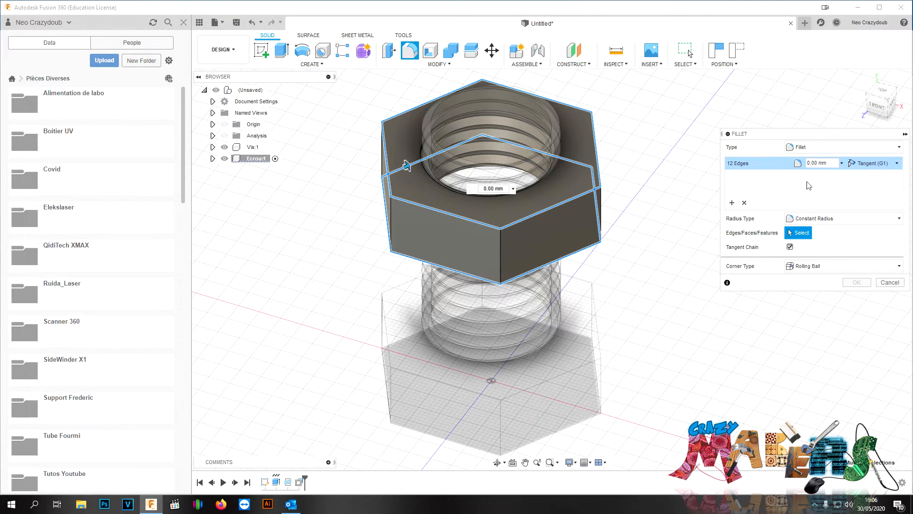
left_click_drag(819, 163, 757, 164)
type("1")
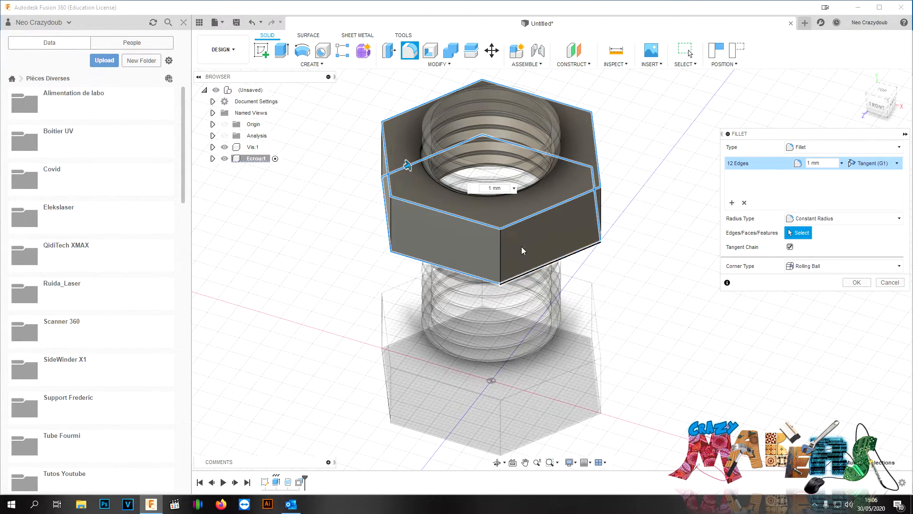
Step: Add the nut's six vertical corner edges to the selection and apply the fillet with a 2 mm radius
left_click(500, 254)
left_click(599, 212)
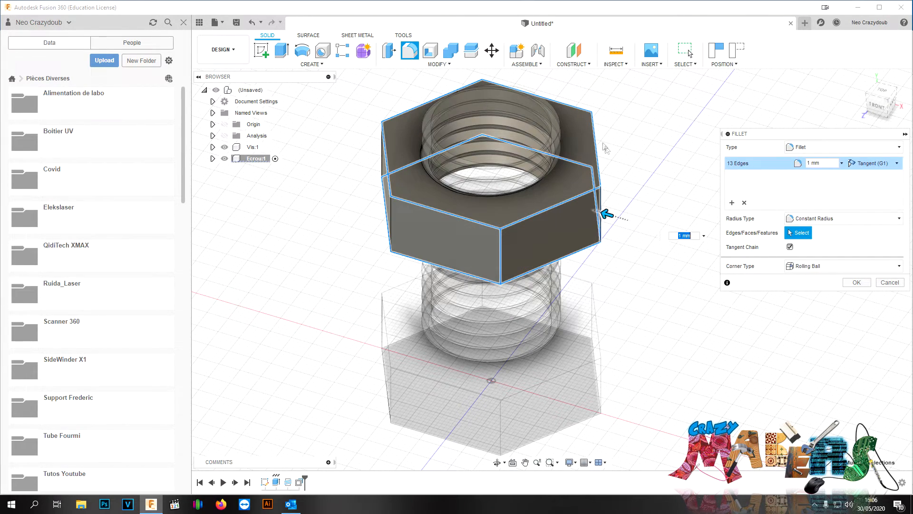
left_click(593, 143)
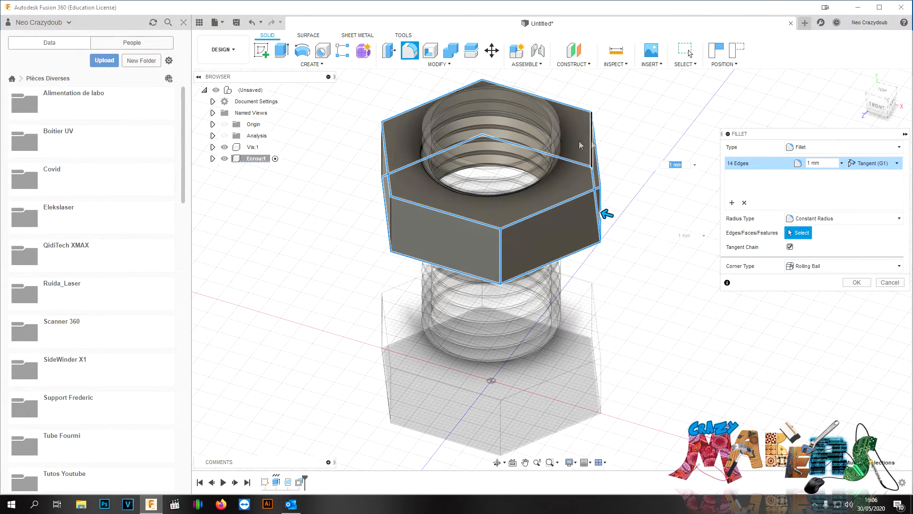
left_click(483, 87)
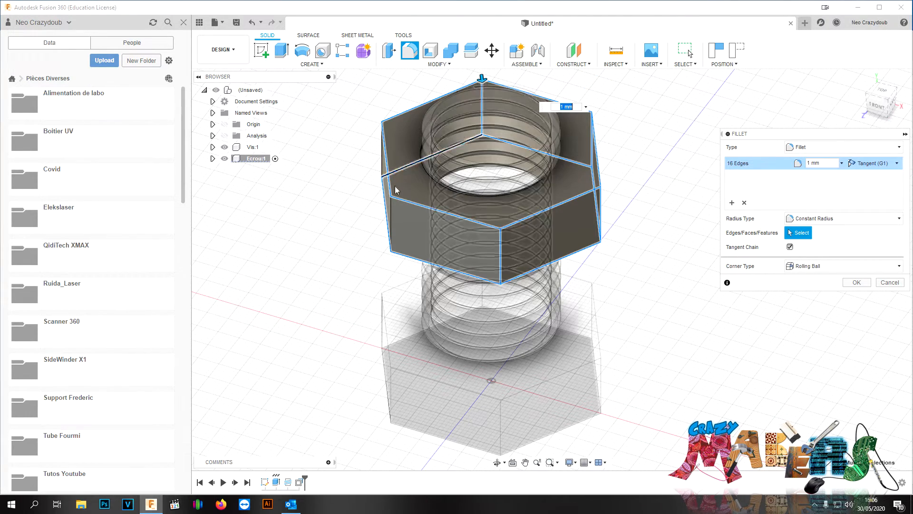
left_click(381, 174)
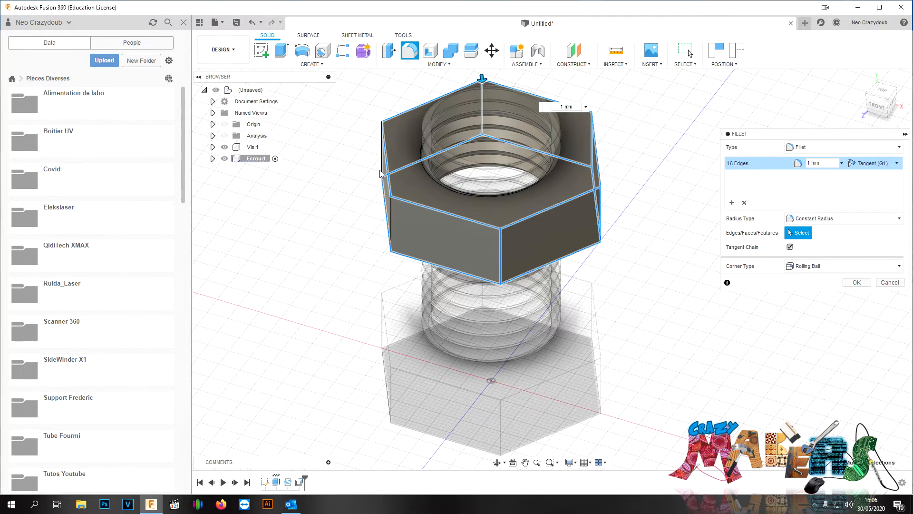
left_click(389, 224)
type("2")
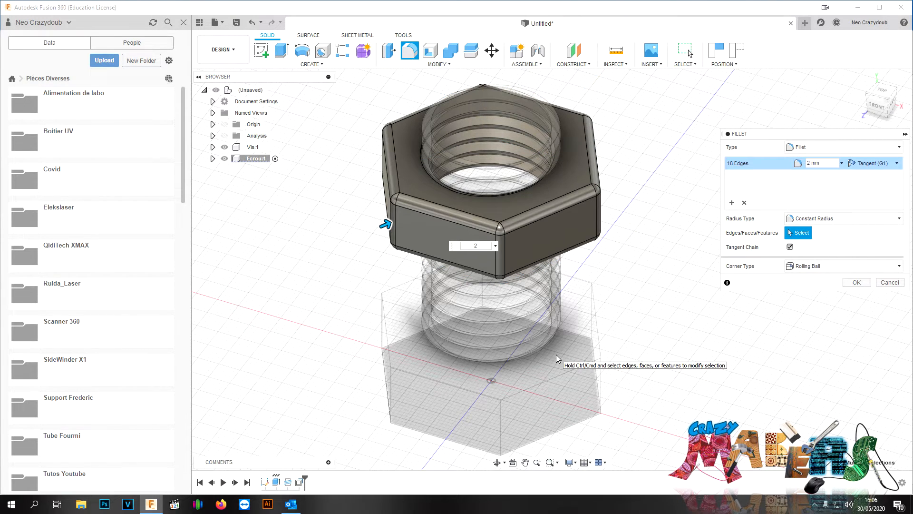
left_click(856, 282)
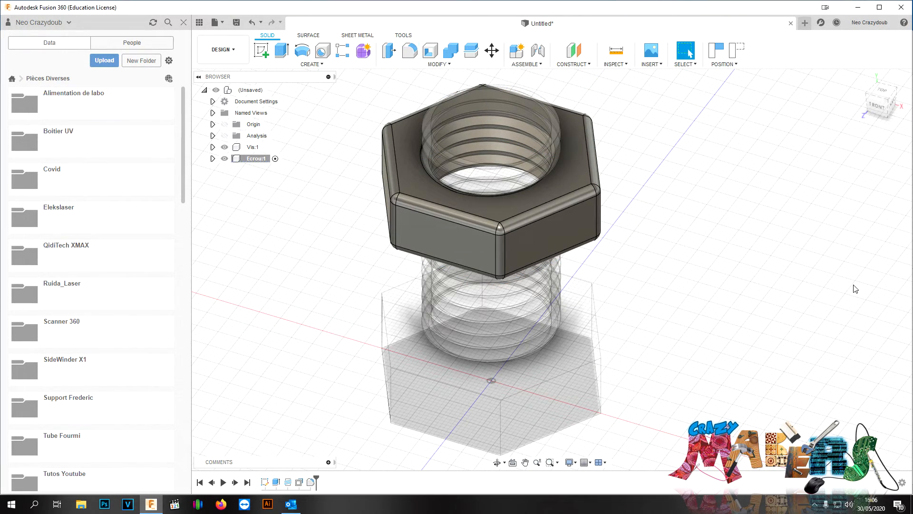
Step: Activate the Vis component, start a fillet and select the six upper outer edges of the bolt's hexagonal head
left_click(255, 147)
left_click(268, 147)
left_click(335, 308)
key("f")
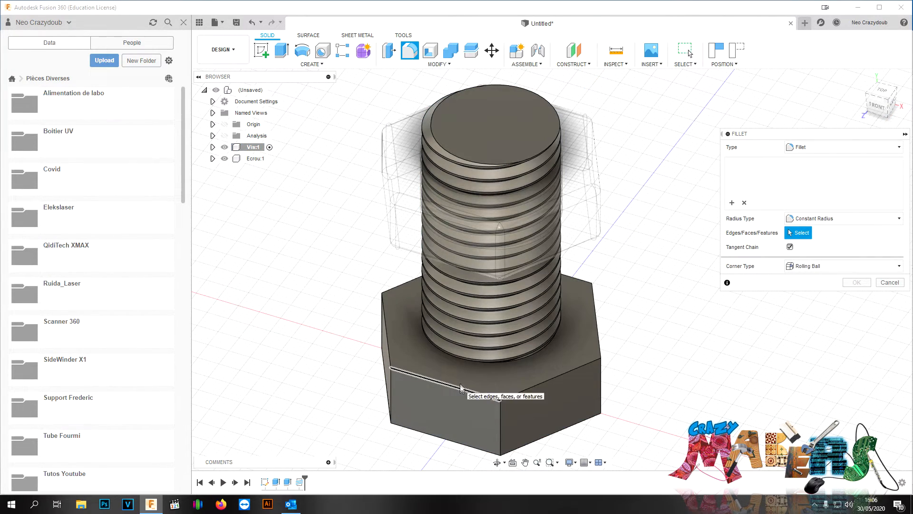
left_click(460, 388)
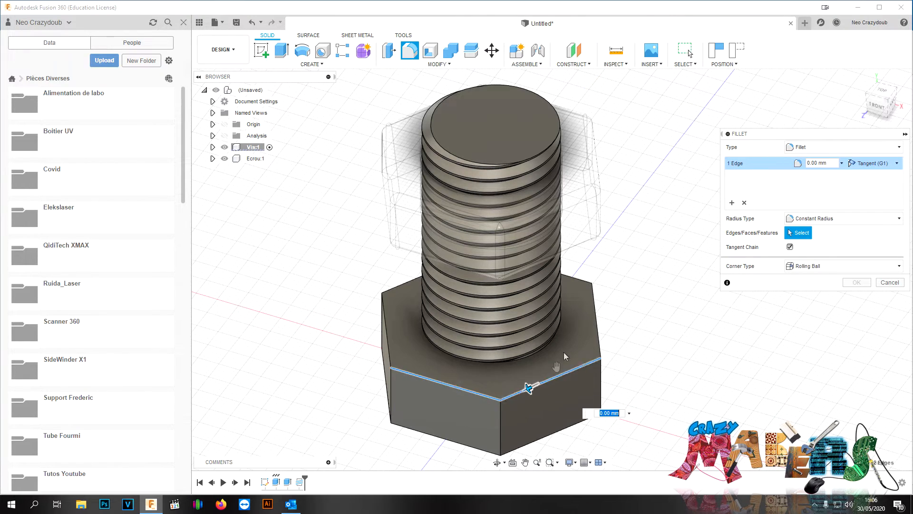
left_click(595, 306)
left_click(575, 278)
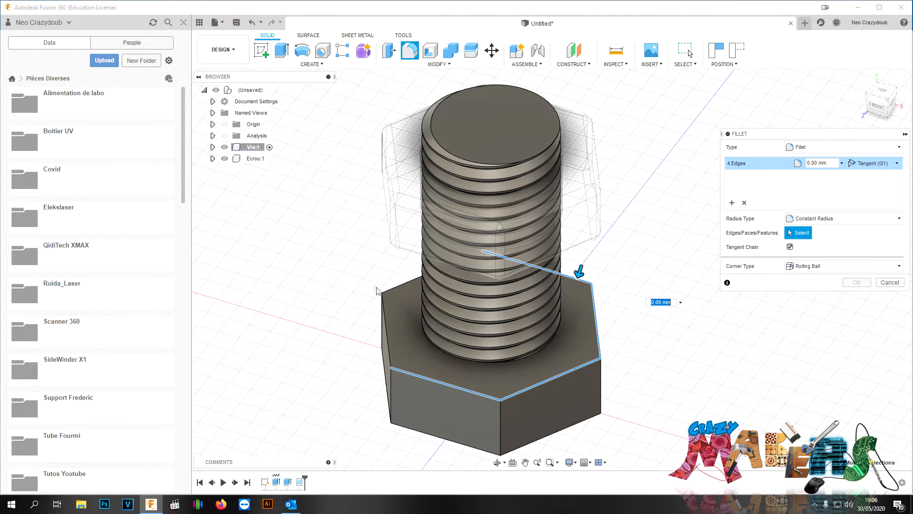
left_click(393, 287)
left_click(384, 329)
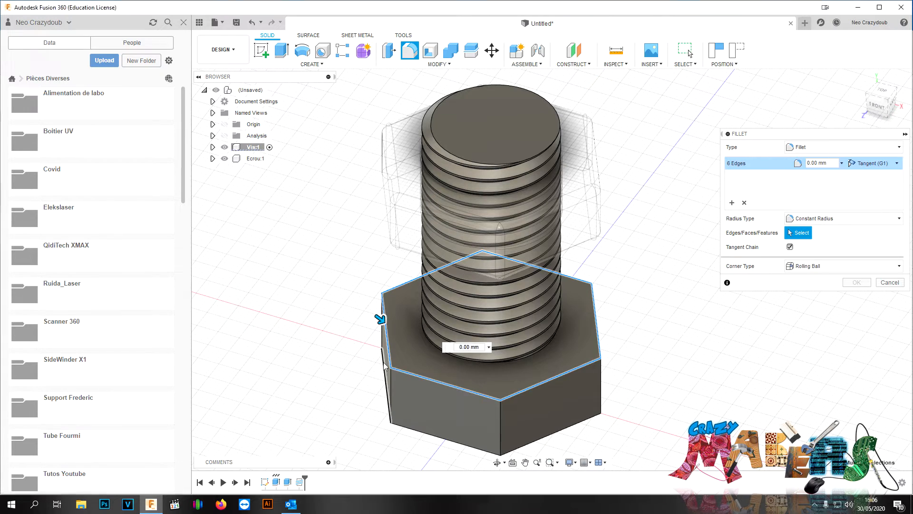
Step: Add the six vertical corner edges and six lower edges of the bolt's hexagonal head to the fillet selection
left_click(390, 395)
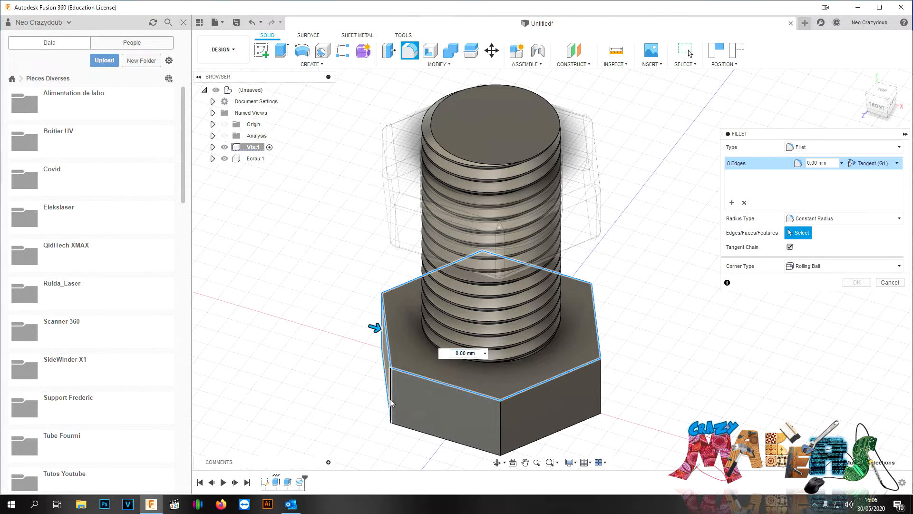
left_click(390, 399)
left_click(501, 417)
left_click(453, 441)
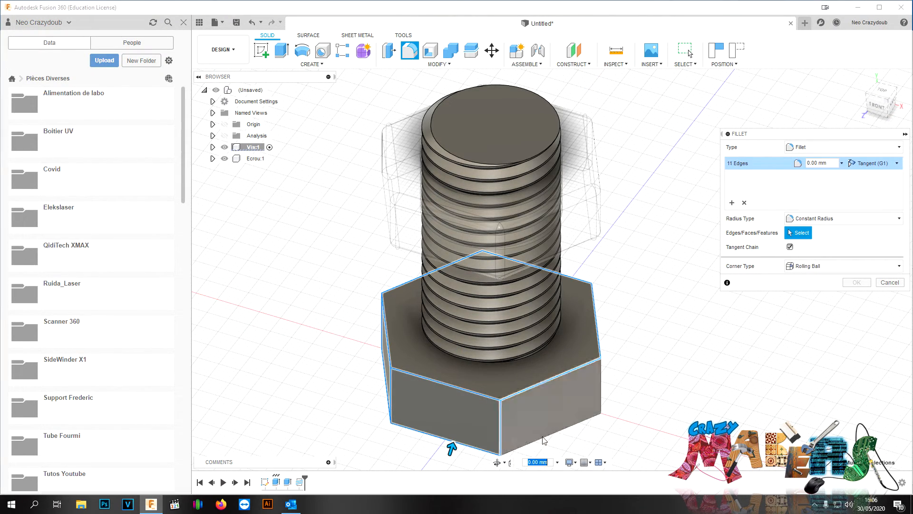
left_click(564, 429)
left_click(600, 388)
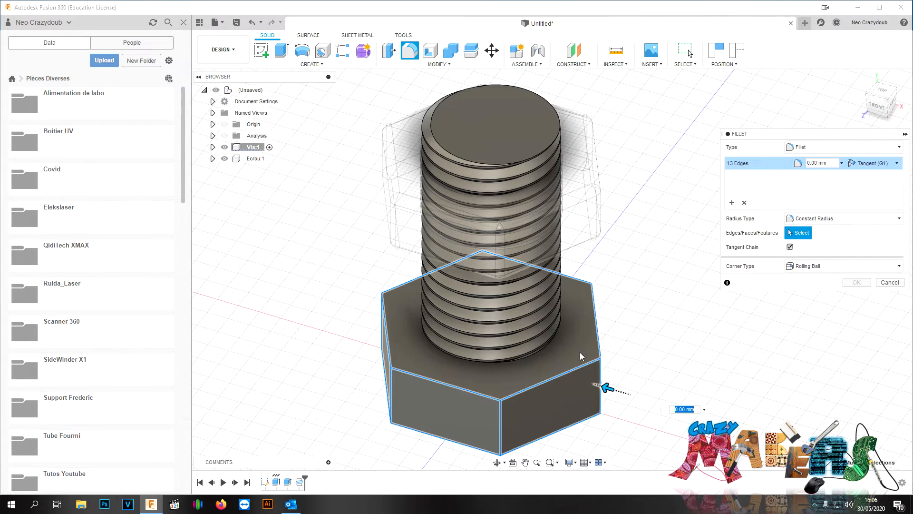
left_click(592, 318)
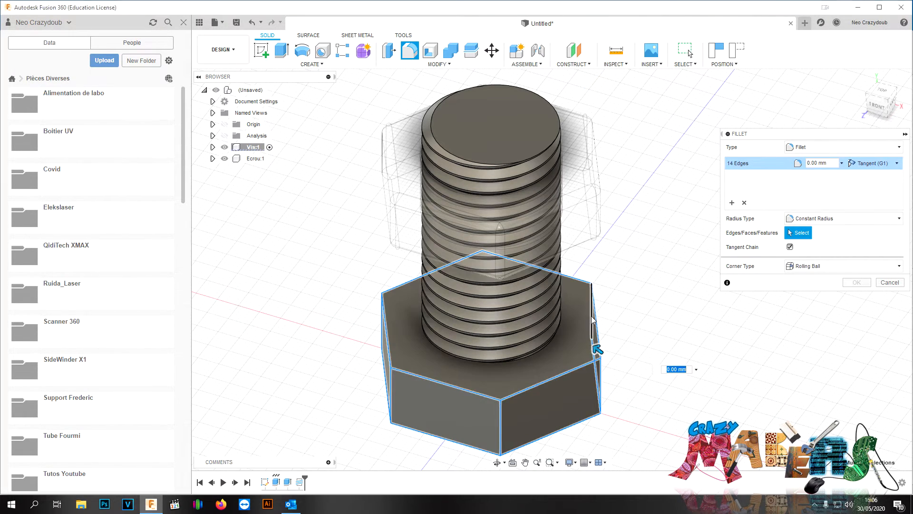
left_click(593, 318)
left_click(578, 335)
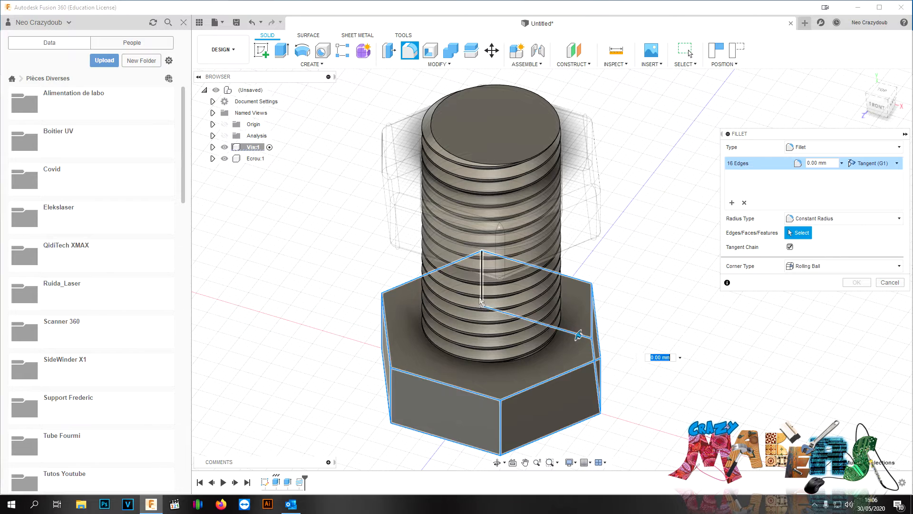
left_click(482, 300)
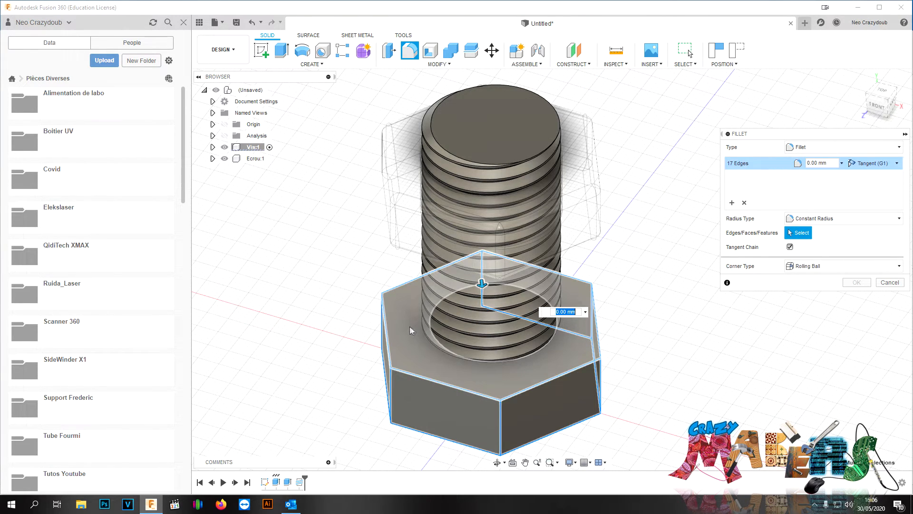
left_click(403, 341)
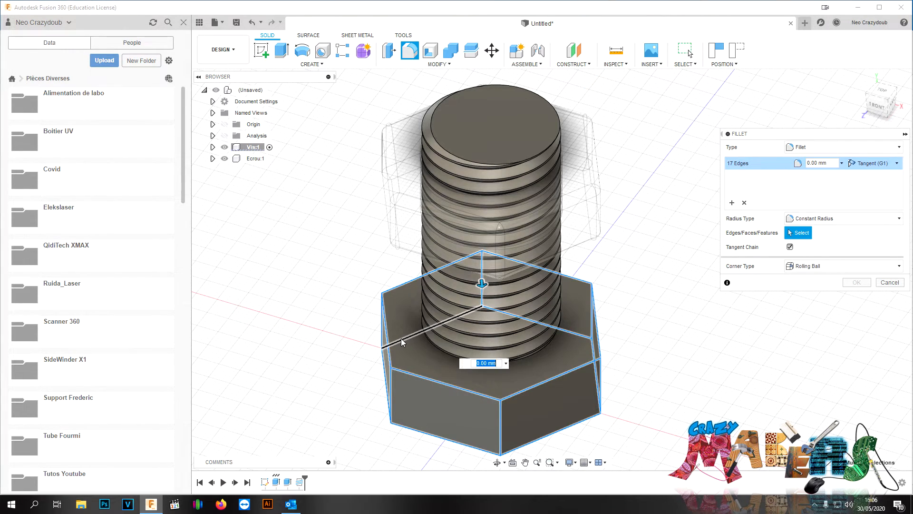
Step: Apply the fillet to the selected bolt head edges with a 2 mm radius
type("1")
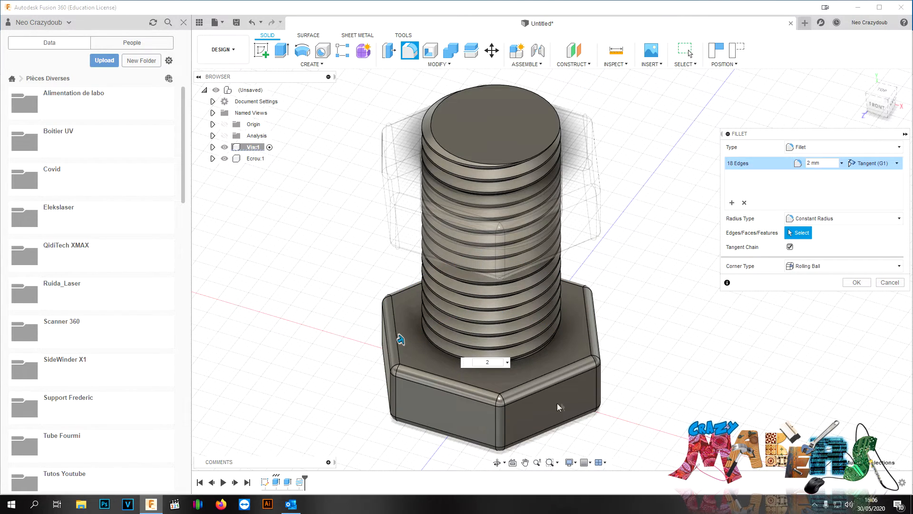
left_click(857, 283)
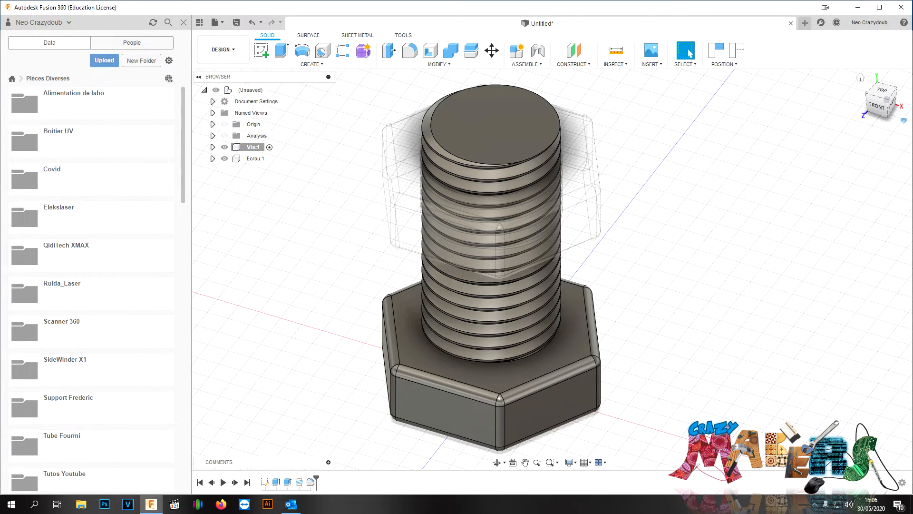
mouse_move(551, 265)
middle_mouse_down("shift")
mouse_move(533, 286)
mouse_move(509, 259)
middle_mouse_up("shift")
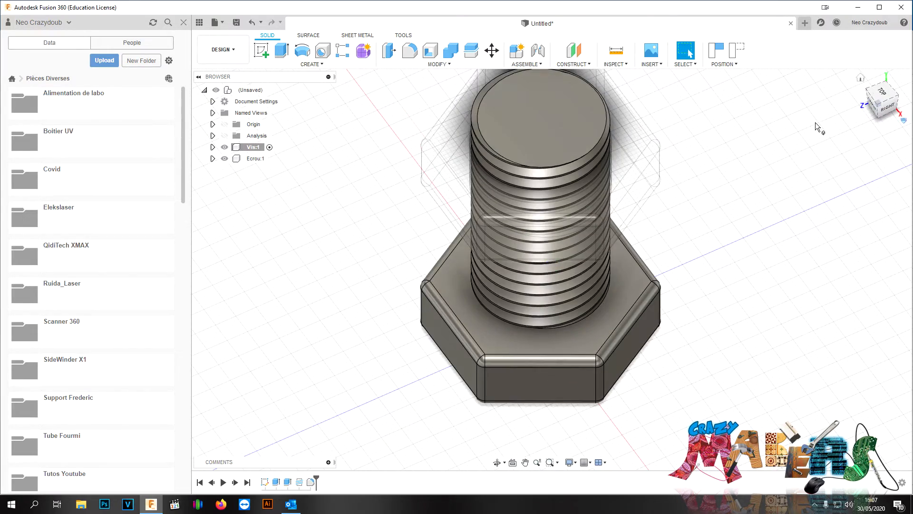
Step: Start saving the whole design and expand the save location to browse the projects and folders
left_click(251, 90)
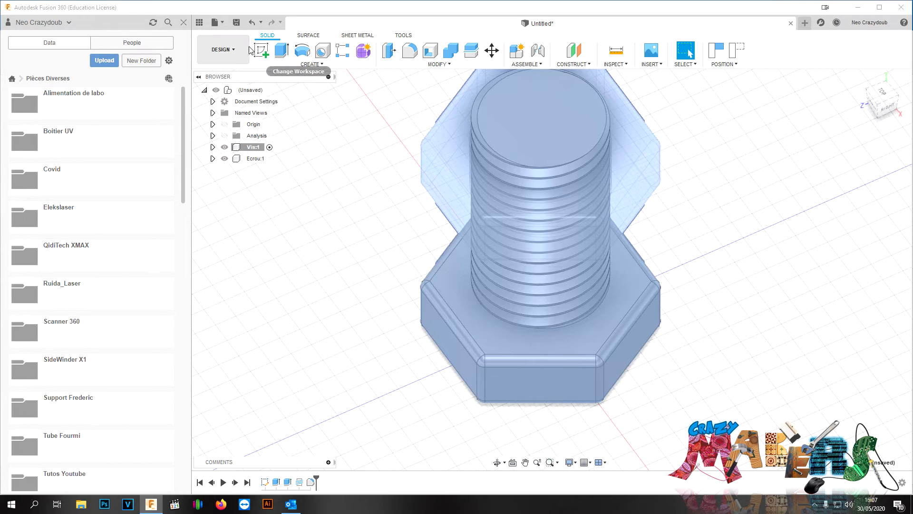
left_click(236, 23)
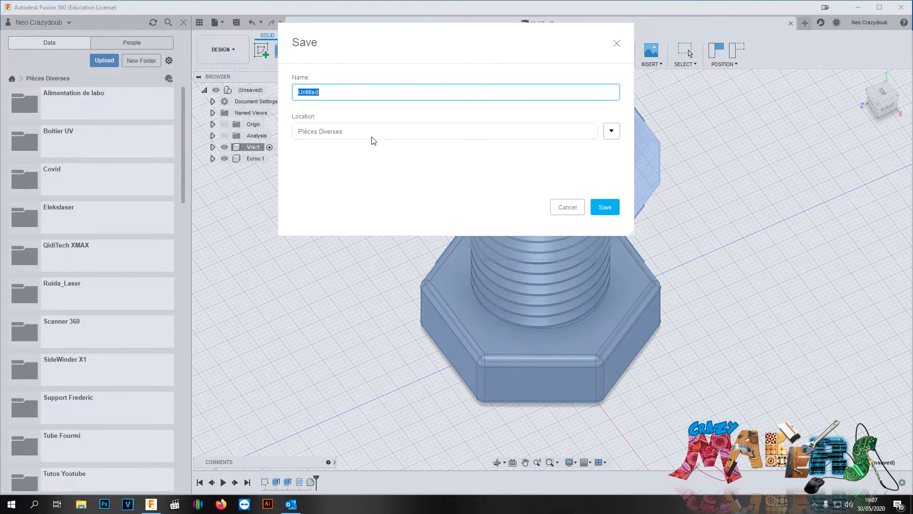
left_click(611, 132)
left_click(612, 131)
left_click(611, 131)
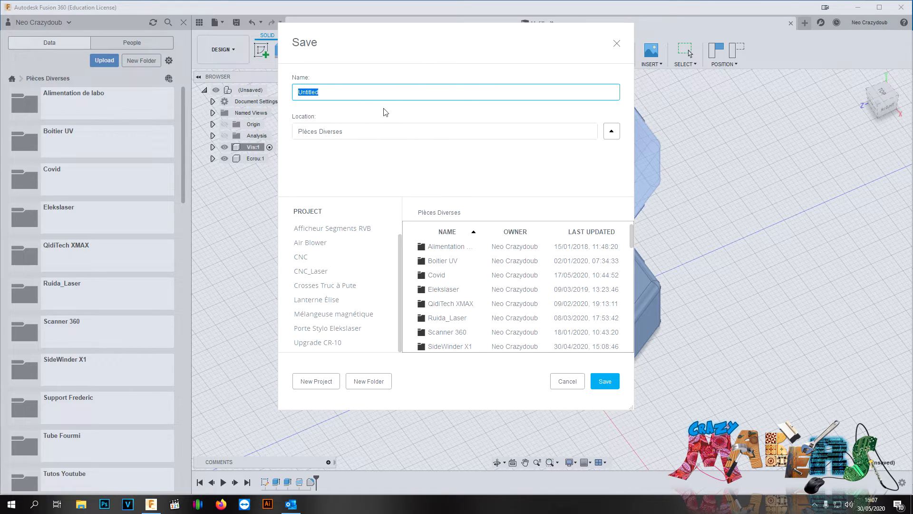
left_click(613, 132)
left_click(614, 133)
scroll(475, 309, "down", 5)
scroll(421, 333, "down", 5)
scroll(426, 337, "up", 10)
scroll(320, 324, "up", 1)
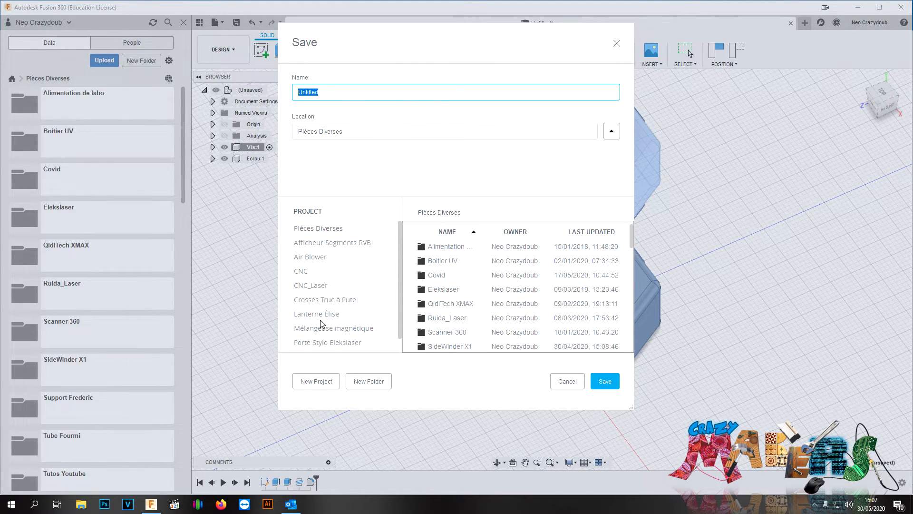
Step: Save the design as "Vis_Imprimable 3D" in the Tutos Youtube folder of the Pièces Diverses project
left_click(327, 233)
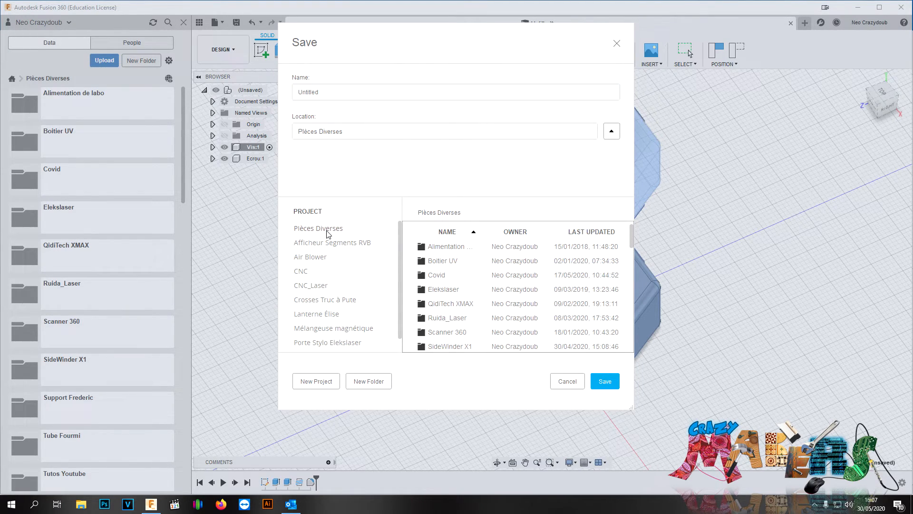
scroll(336, 261, "down", 1)
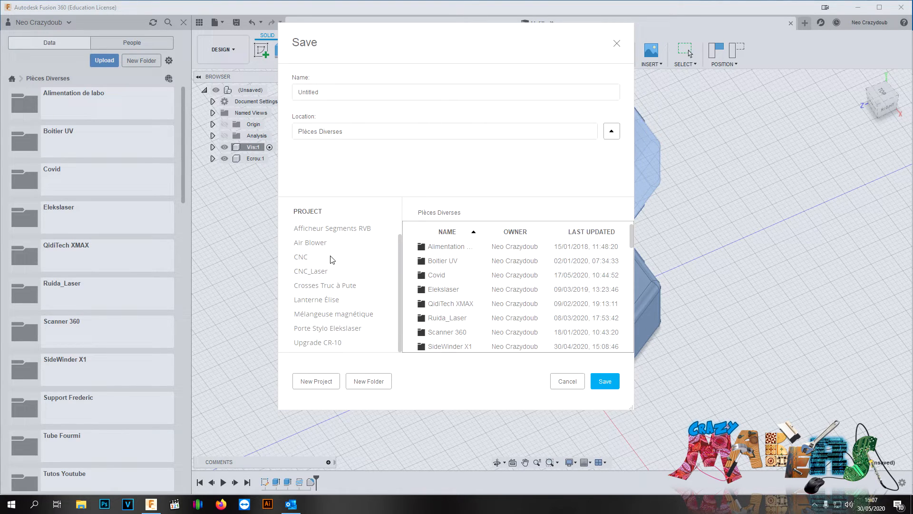
scroll(454, 283, "down", 3)
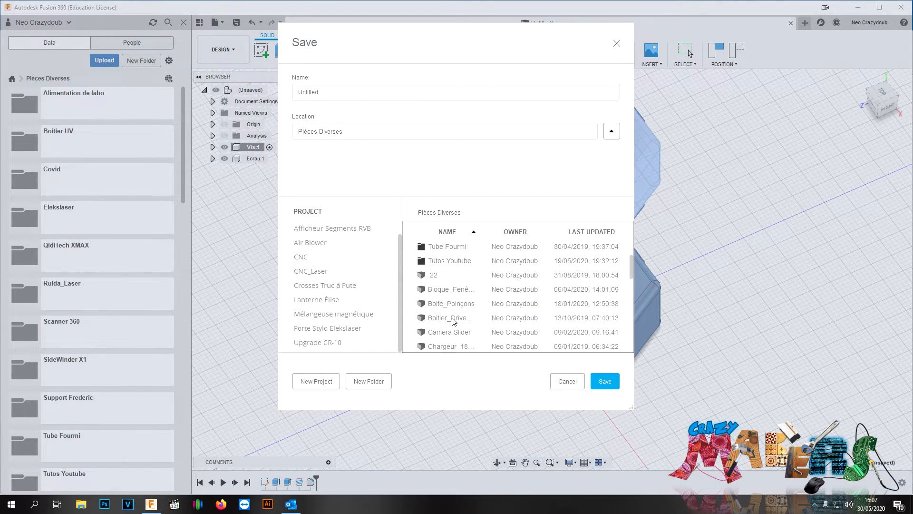
double_click(445, 261)
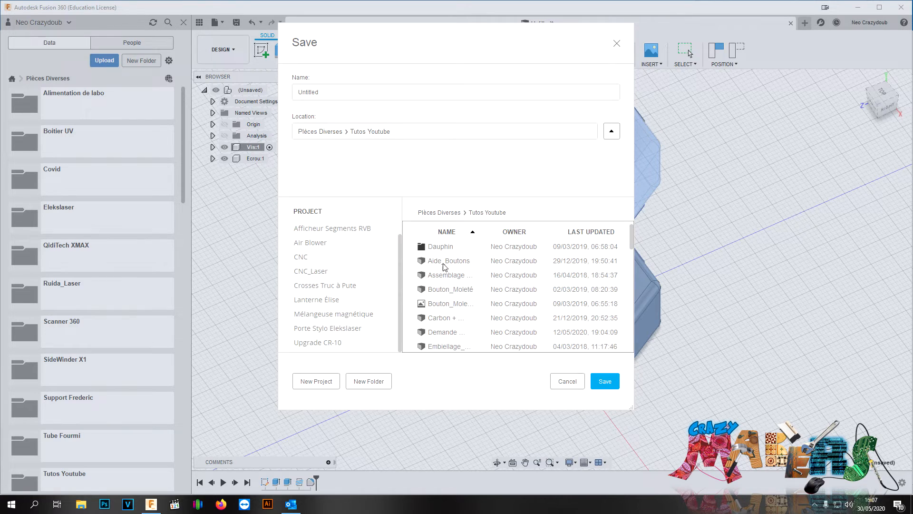
double_click(332, 92)
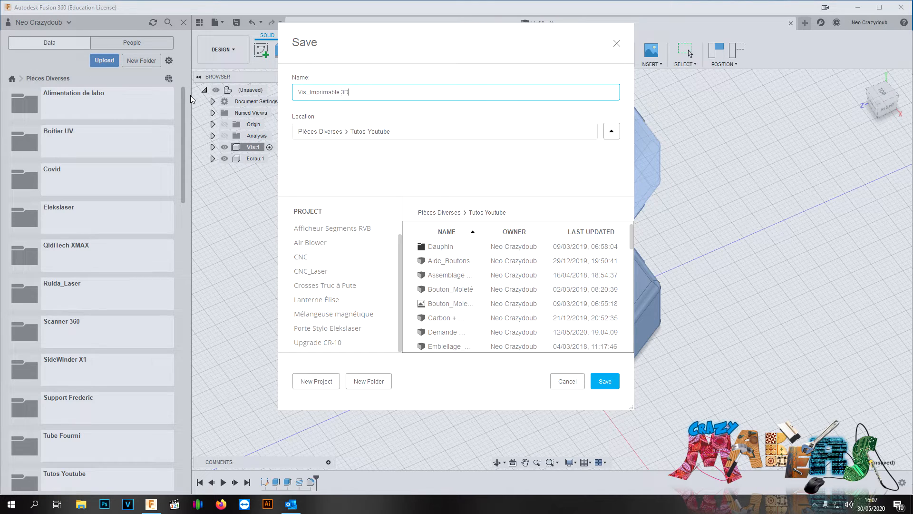
left_click(611, 387)
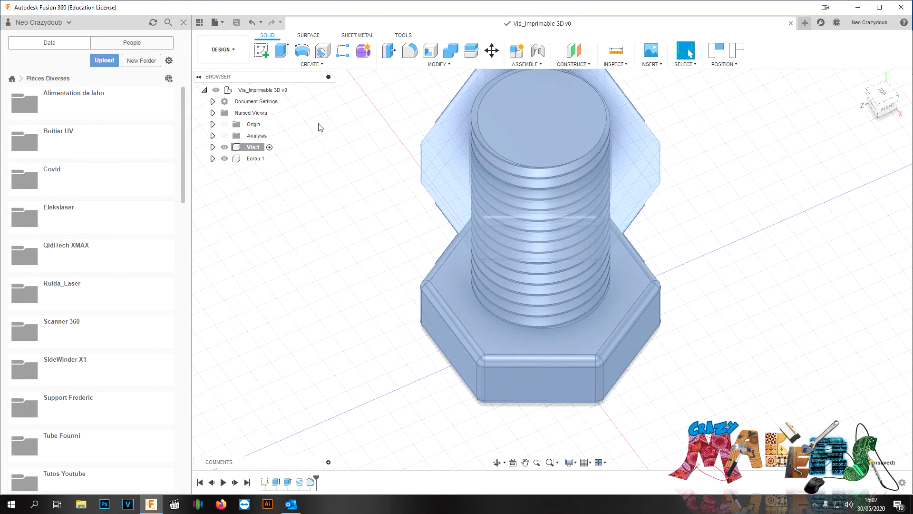
Step: Set up a 3D Print export of the nut body with sending to the print utility turned off, and confirm it
left_click(402, 35)
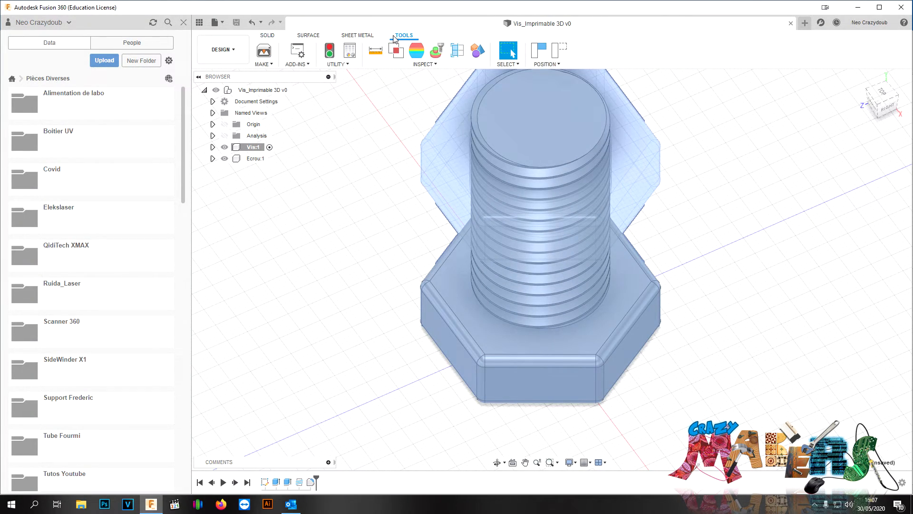
left_click(264, 50)
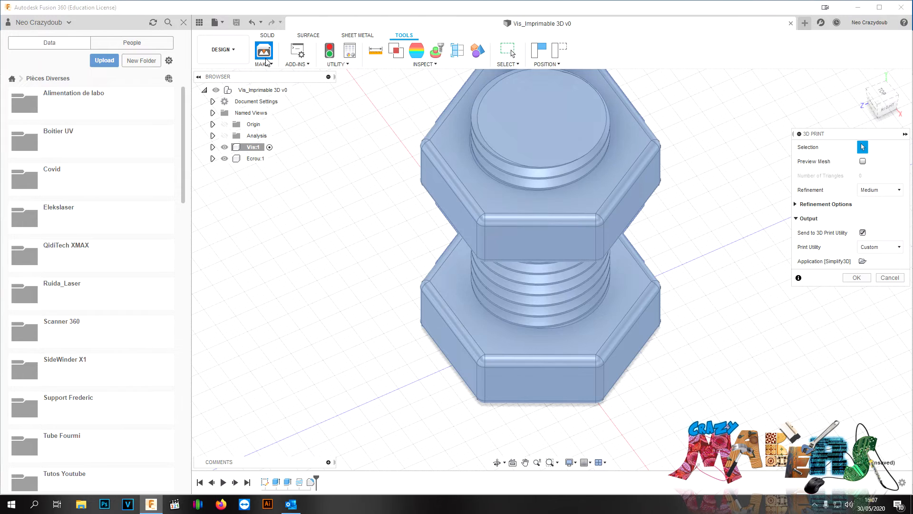
left_click(580, 199)
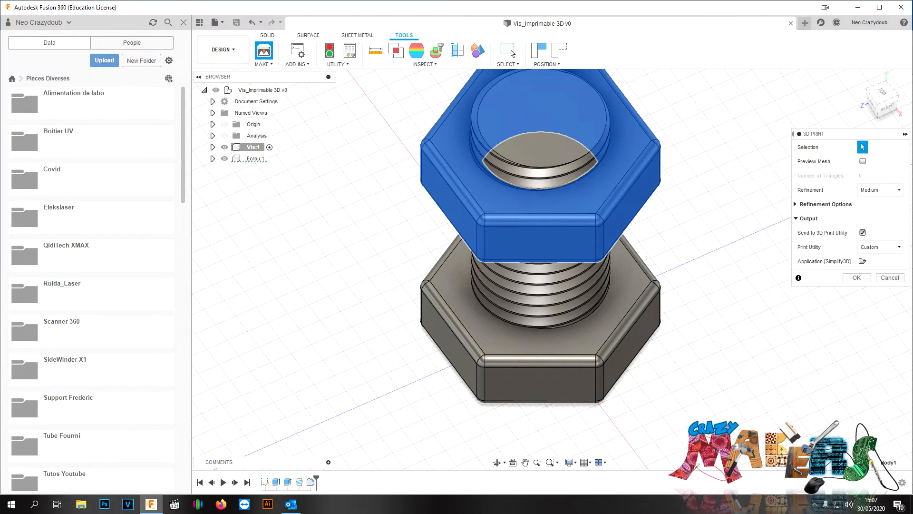
left_click(863, 233)
left_click(857, 249)
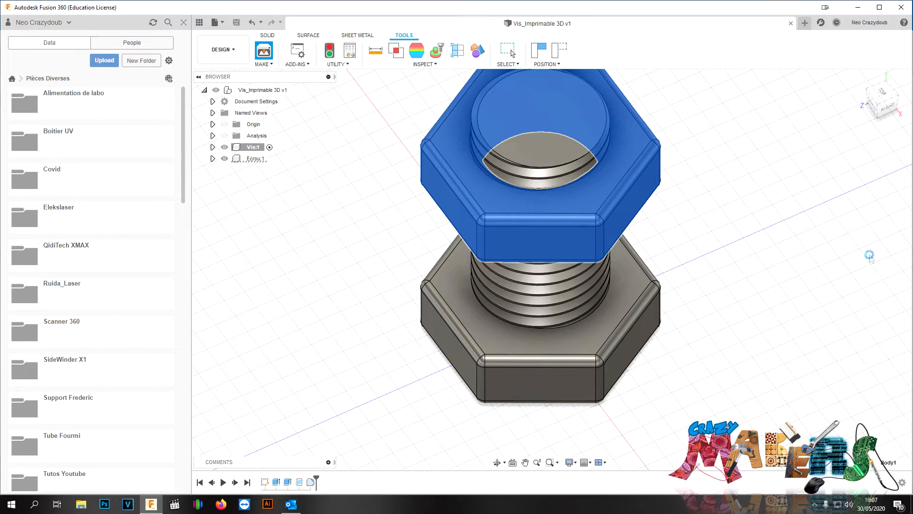
Step: Save the nut's STL file as "Ecrou" in the Bureau folder
scroll(41, 105, "up", 2)
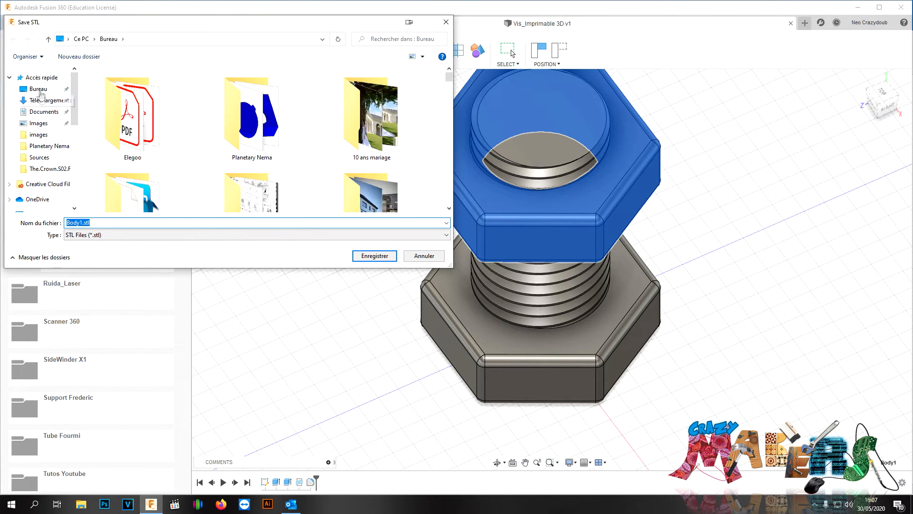
left_click(38, 89)
left_click(101, 226)
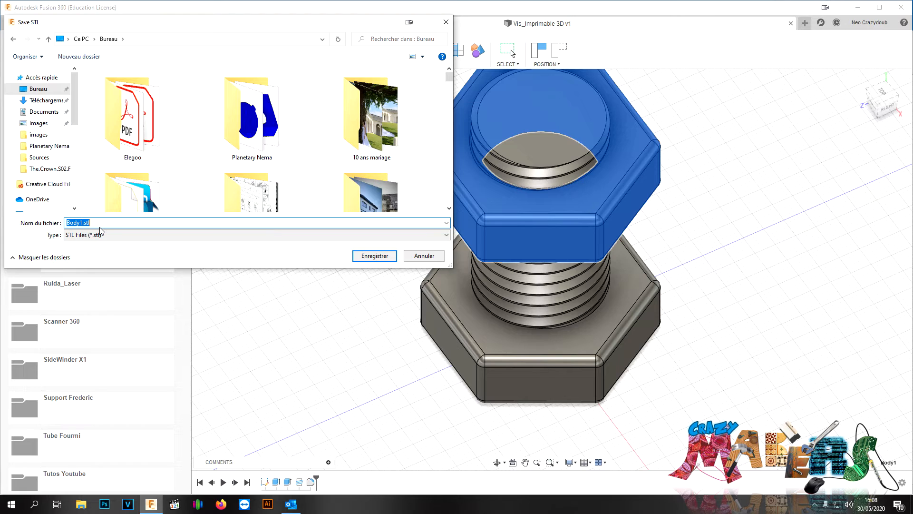
type("Ecrou")
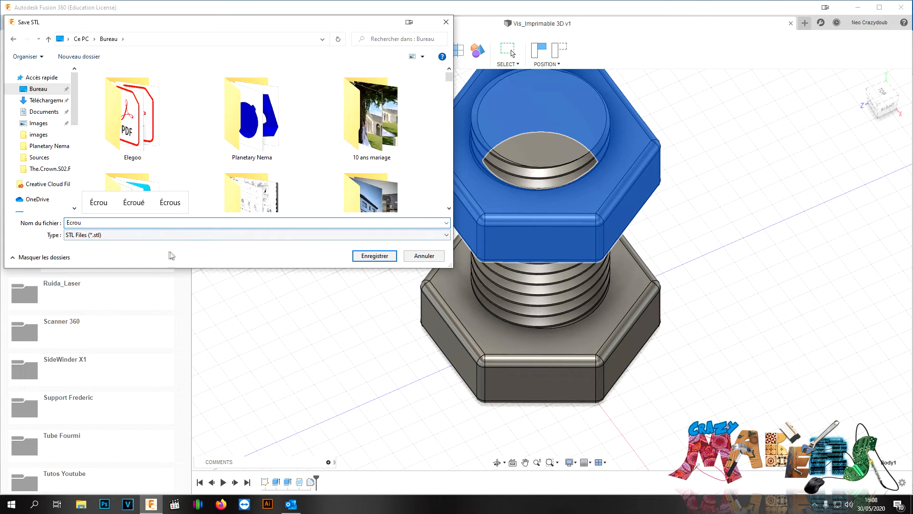
left_click(381, 257)
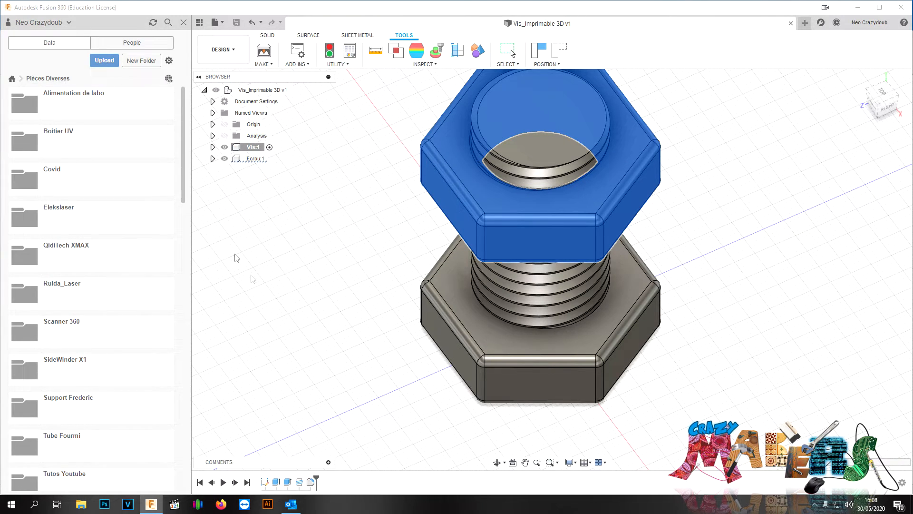
Step: Activate the Ecrou component
left_click(252, 159)
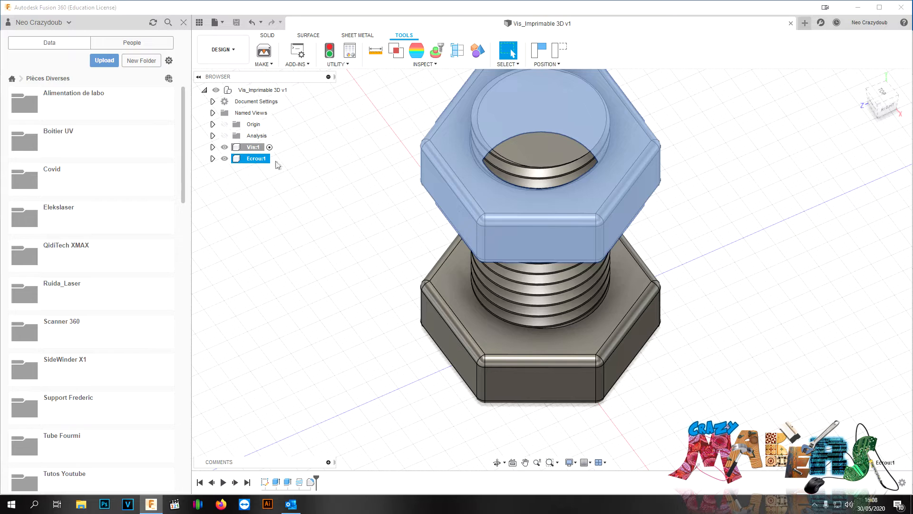
left_click(275, 158)
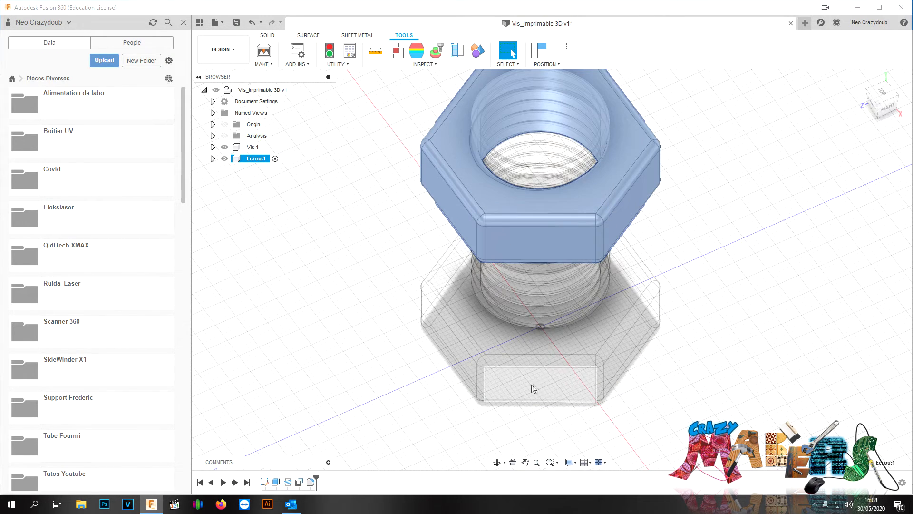
left_click(261, 64)
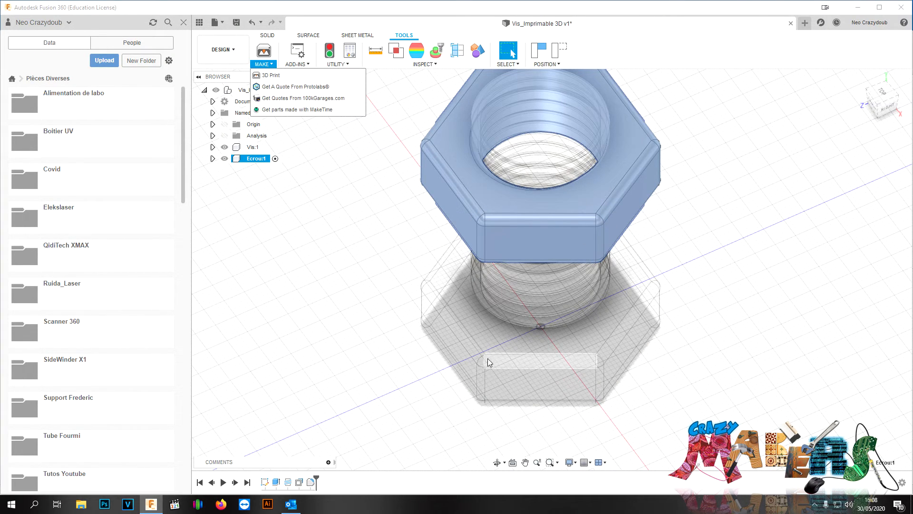
left_click(261, 178)
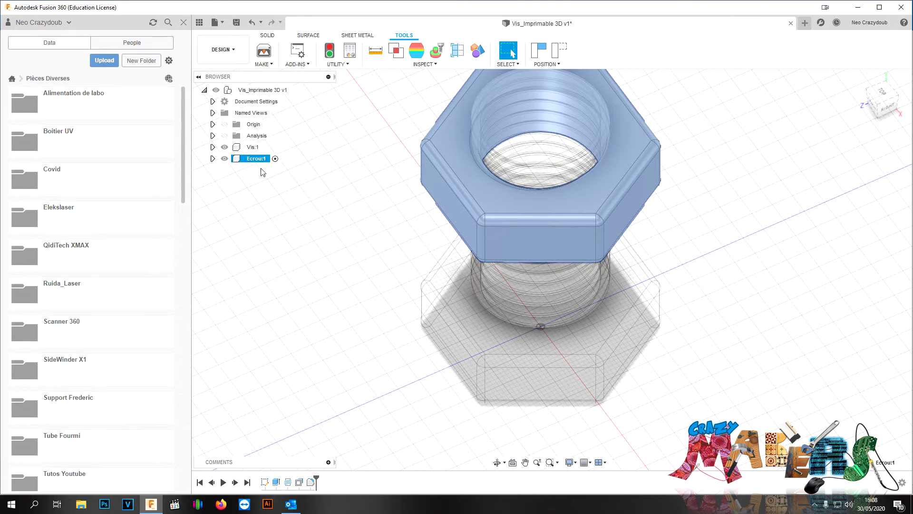
Step: Export the bolt body with 3D Print as an STL file named "Vis" in the Bureau folder
left_click(261, 54)
left_click(857, 249)
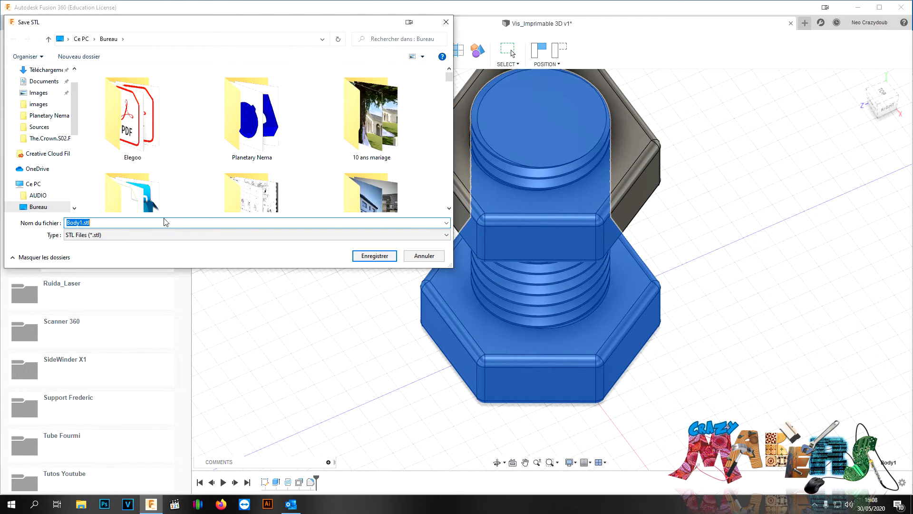
type("Vis")
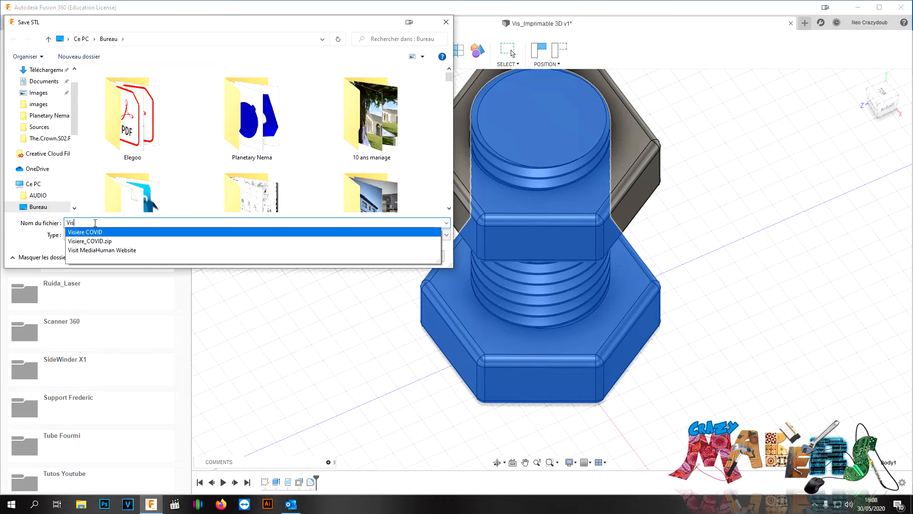
key("Return")
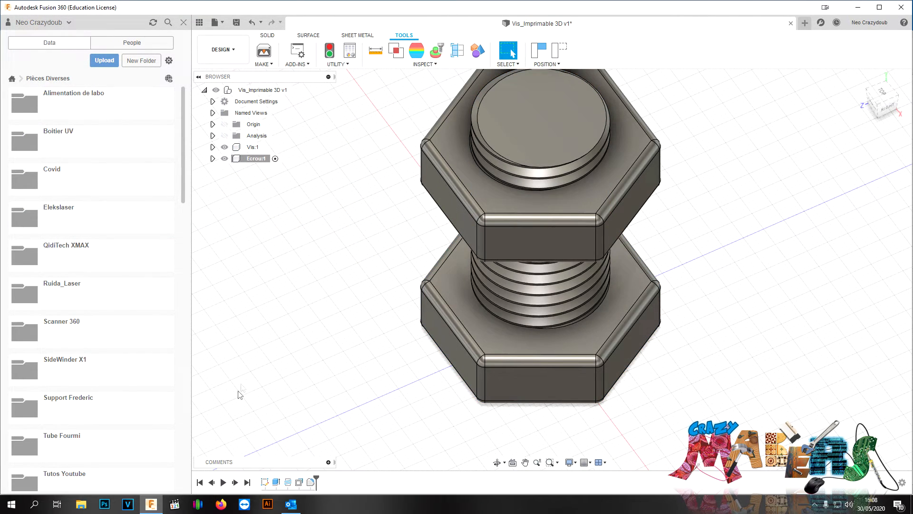
Step: Open the list of all installed programs in Windows
left_click(11, 504)
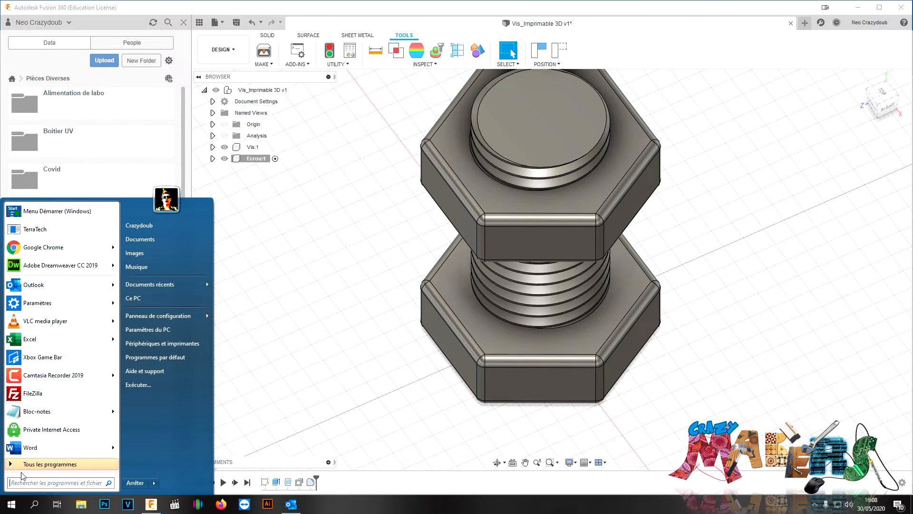
left_click(23, 469)
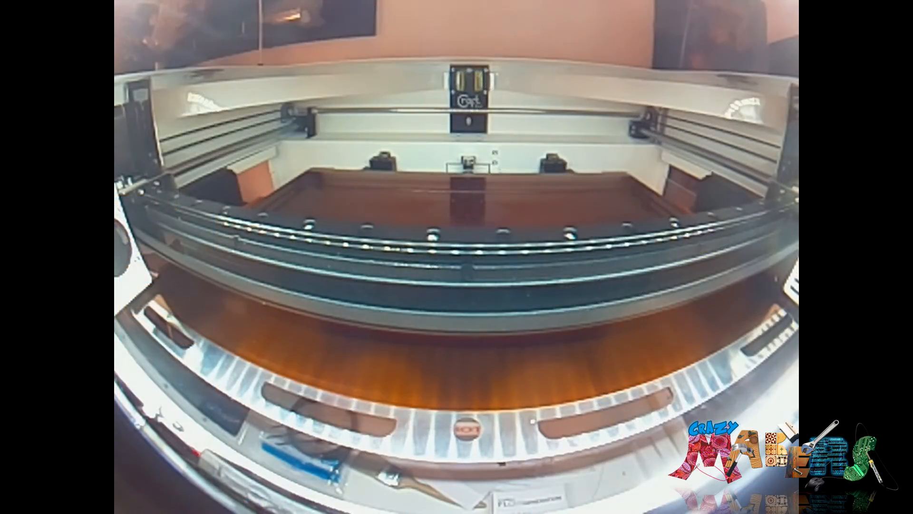